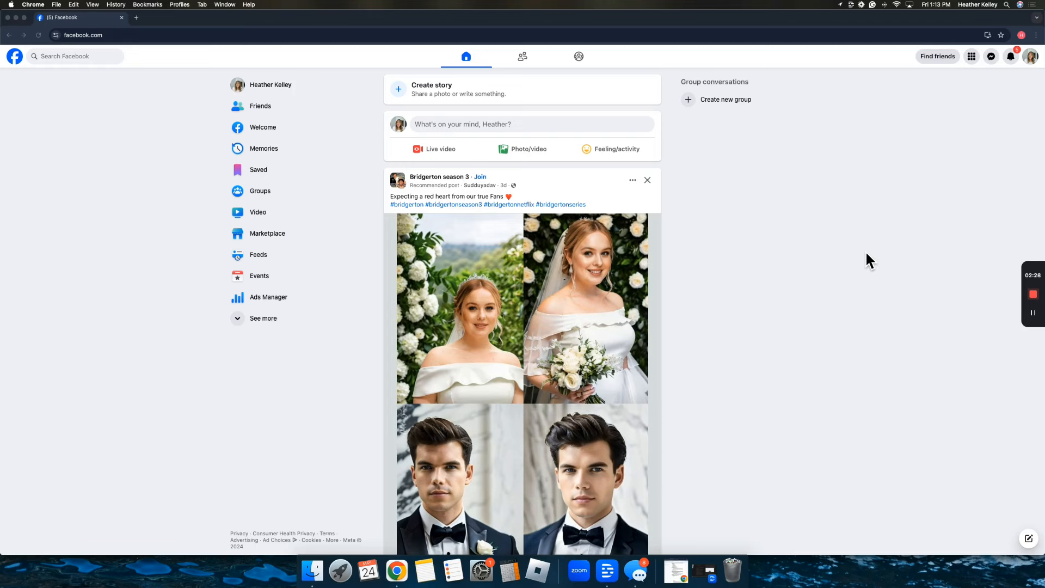
Go from the account menu through Settings & privacy > Settings to Accounts Center's Profiles page.
click(1031, 58)
click(1031, 56)
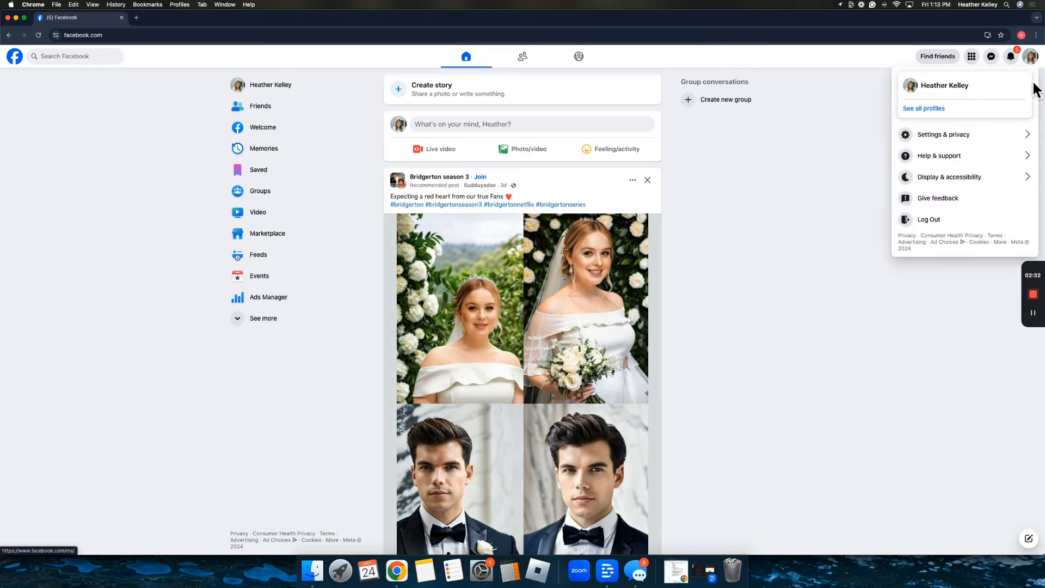
click(967, 143)
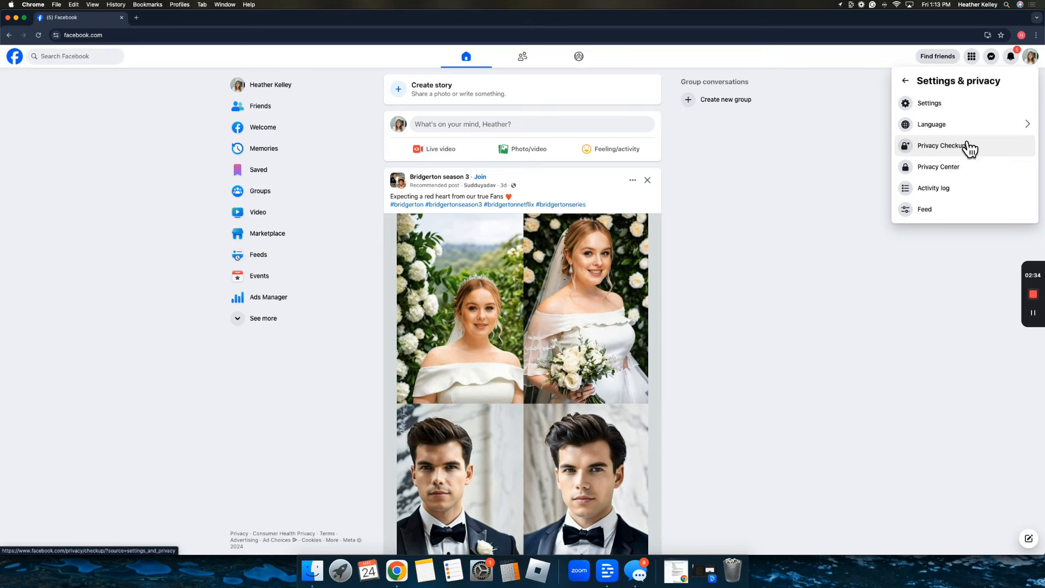
click(958, 105)
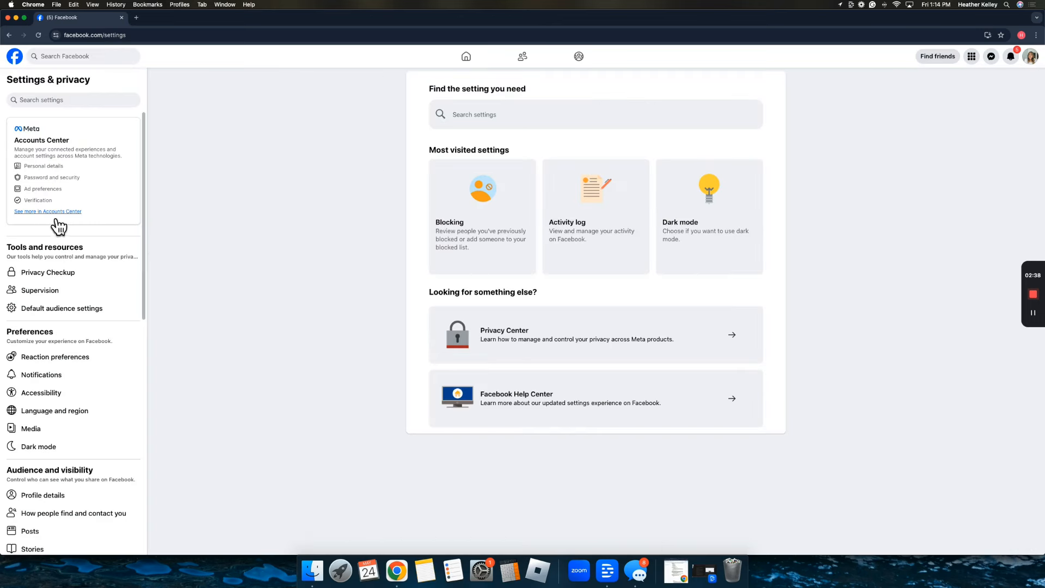
click(67, 220)
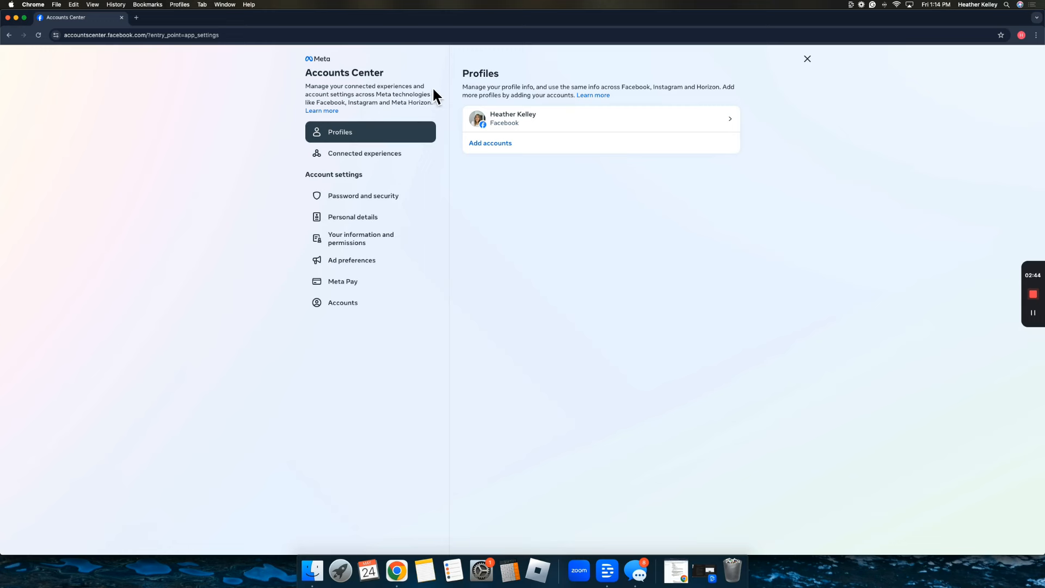
Start two-factor authentication under Password and security, choosing the account and re-entering its password.
click(367, 204)
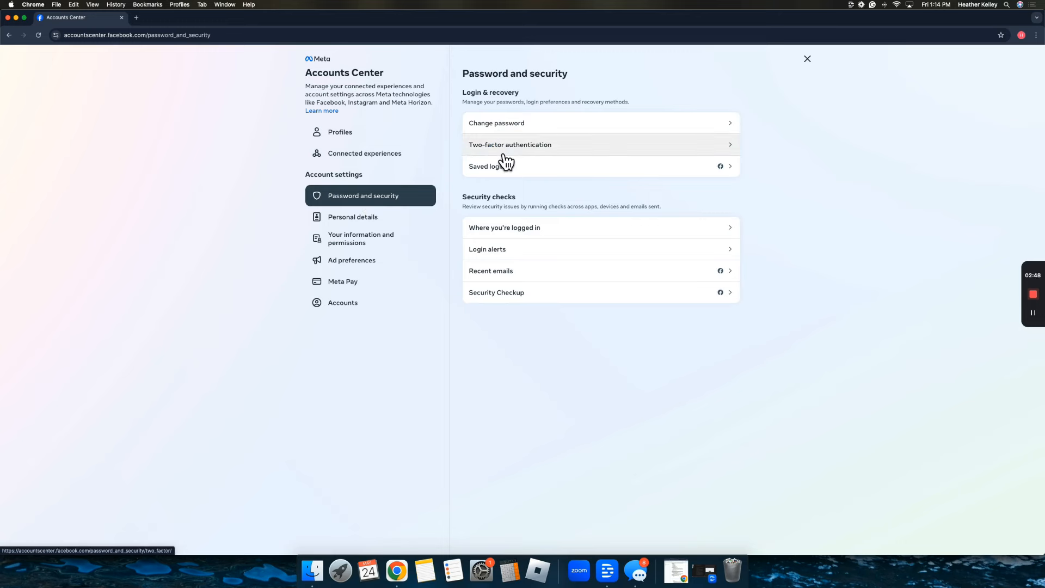
click(497, 152)
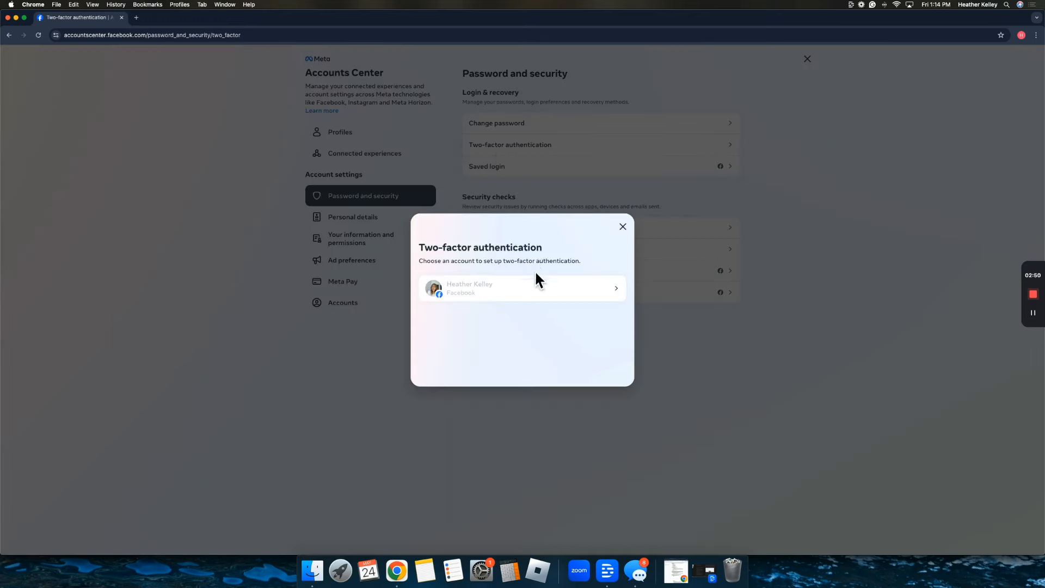
click(536, 301)
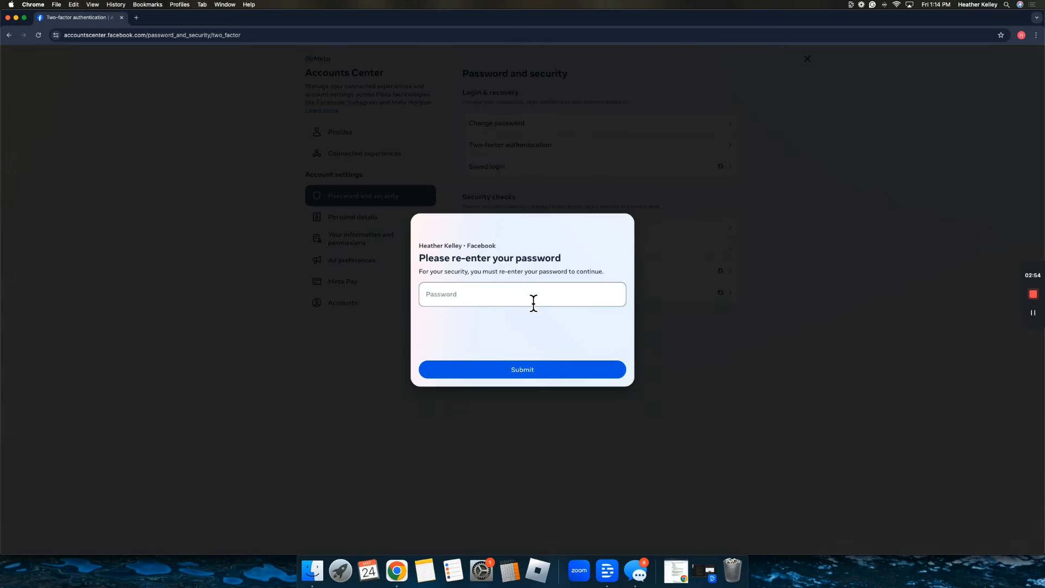
click(536, 362)
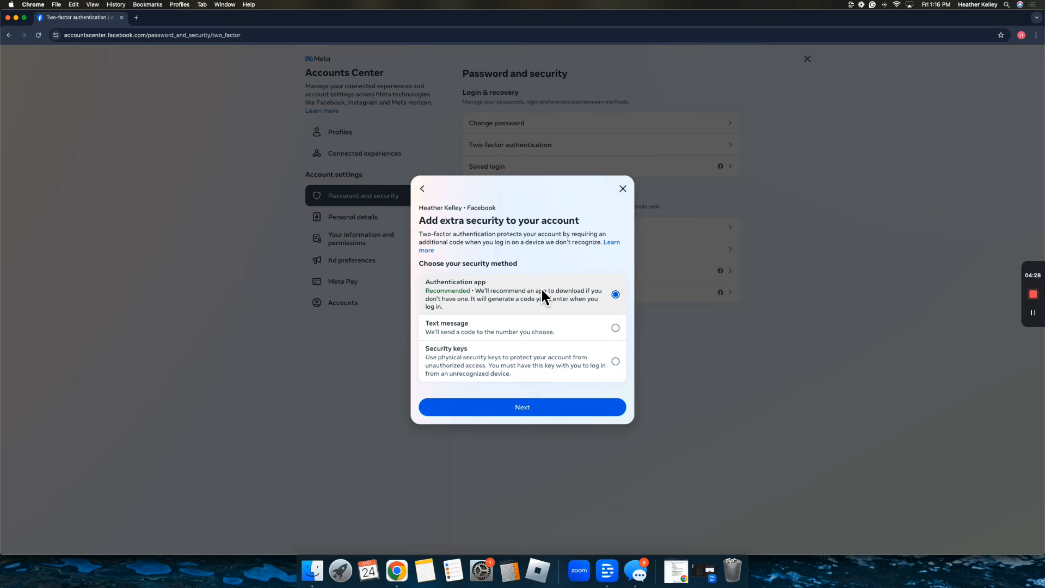
Pick Text message as the security method, then close the phone-number step unfinished.
click(614, 330)
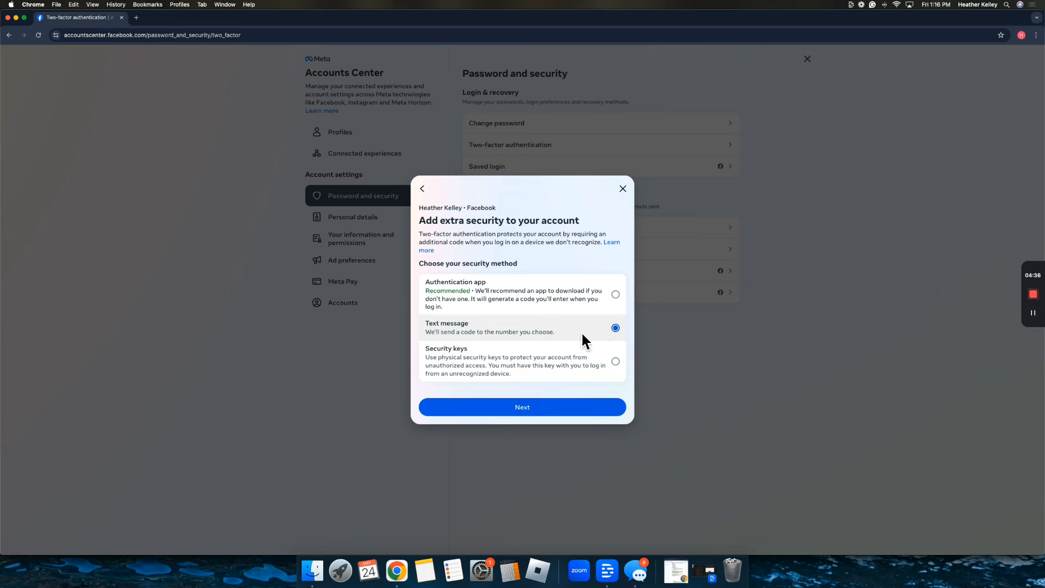
click(536, 410)
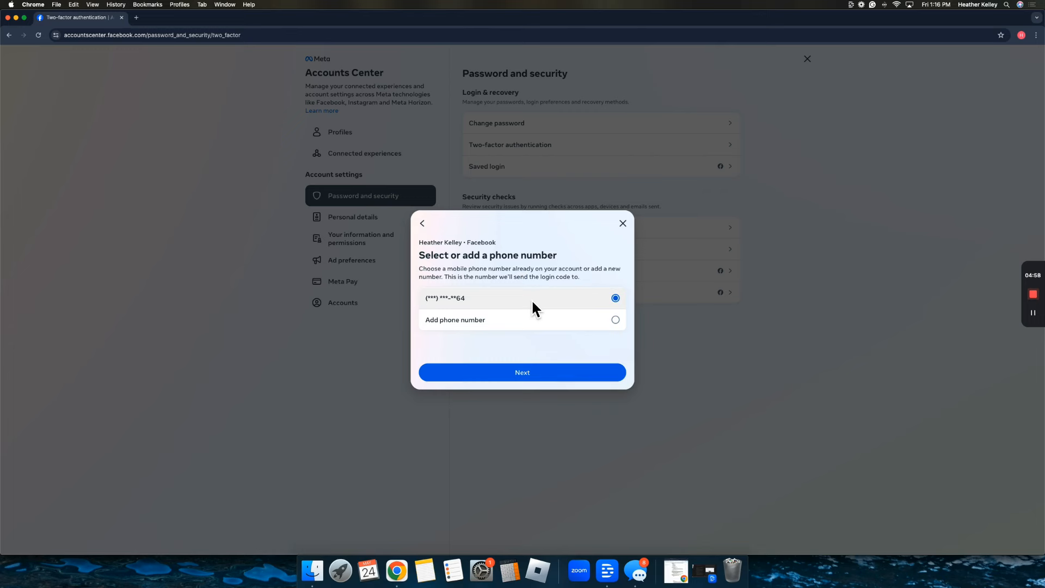
click(623, 224)
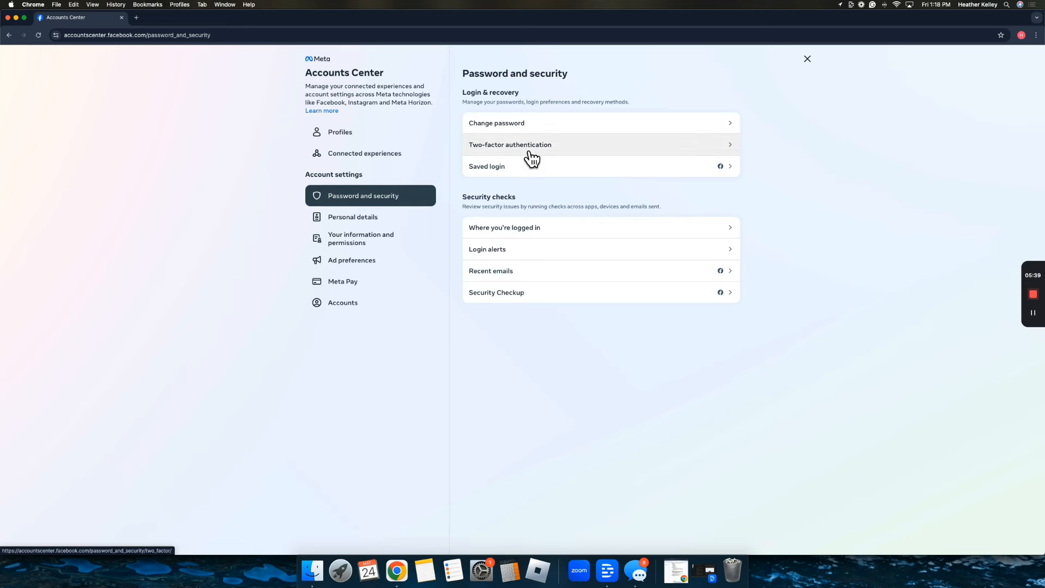
Open Identity confirmation from Personal details in Accounts Center.
click(344, 232)
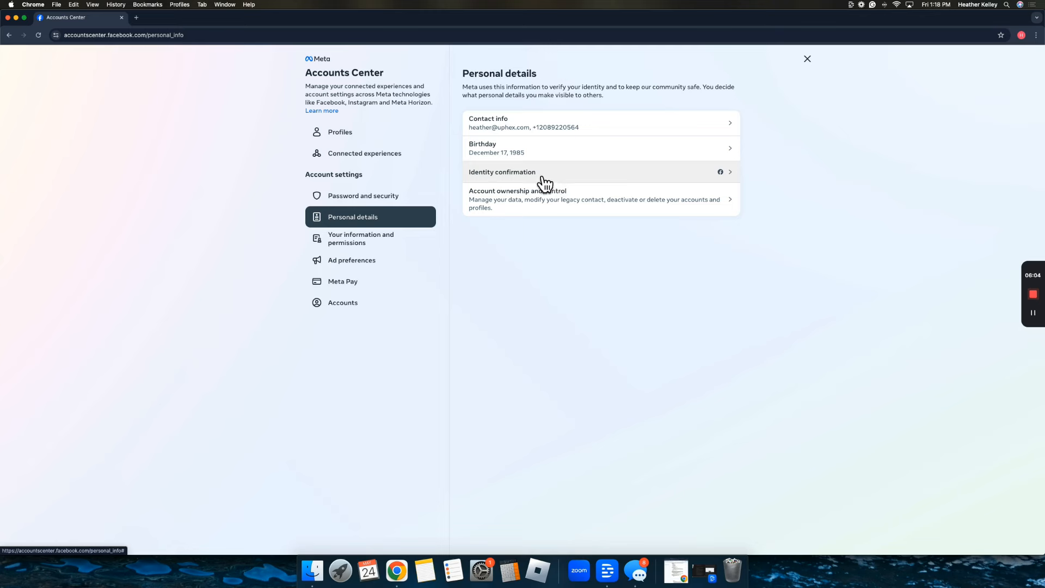
click(553, 180)
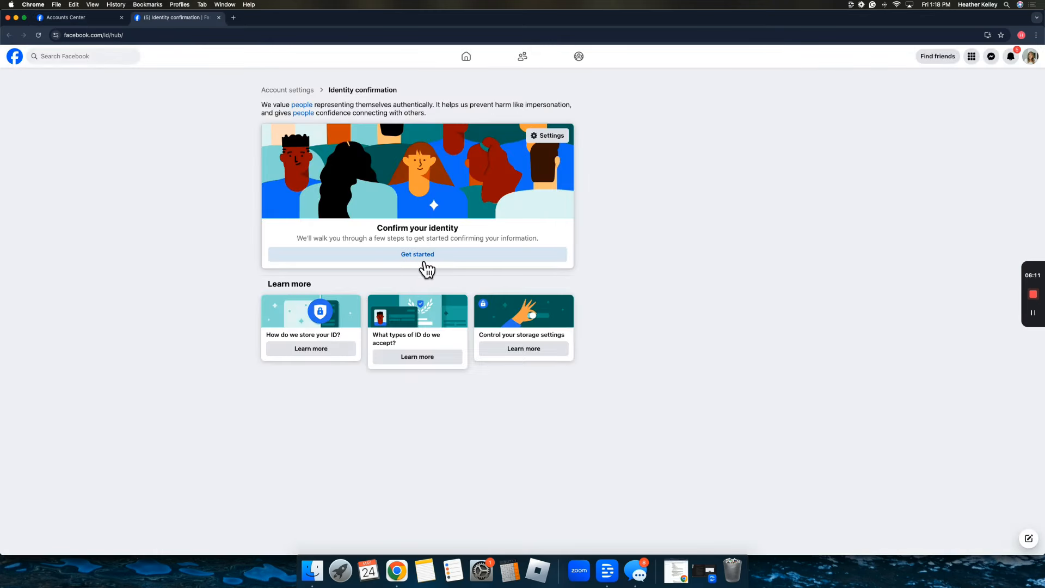
Get started with identity confirmation, giving 'Protect your account' as the reason.
click(426, 268)
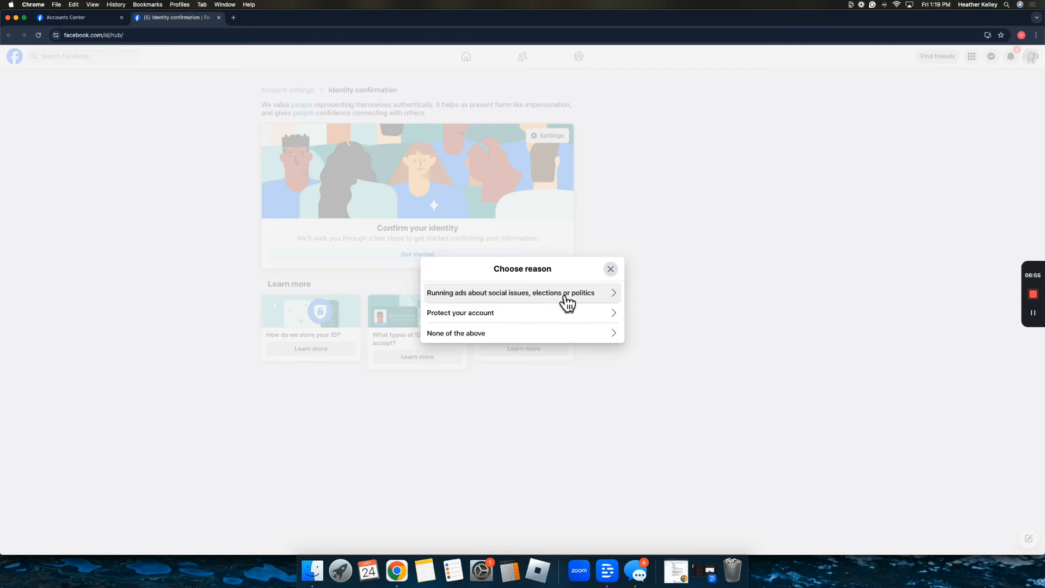
click(526, 314)
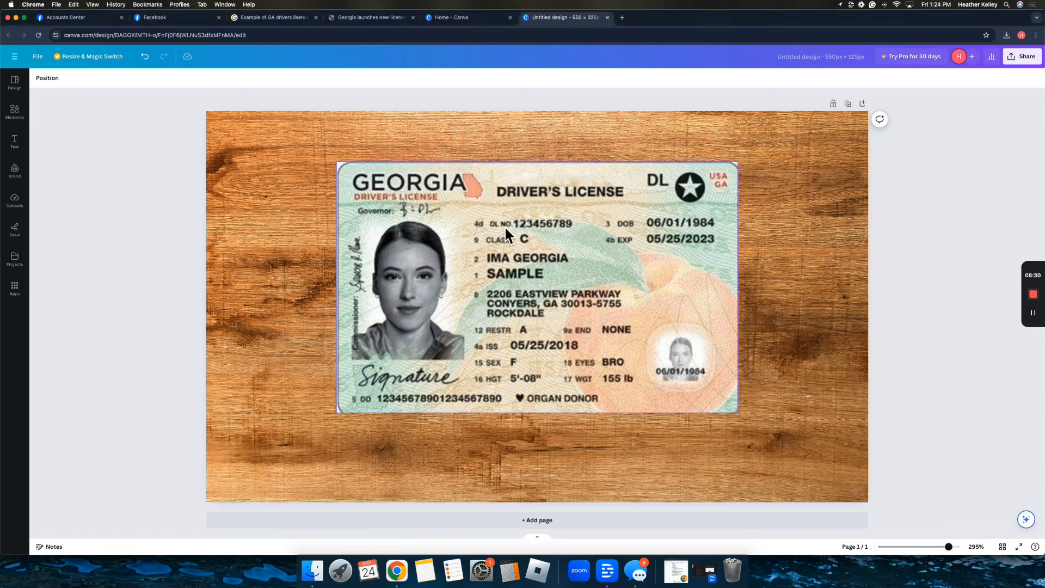
Enlarge the sample driver's license image by dragging its corners outward and nudging it left.
click(339, 166)
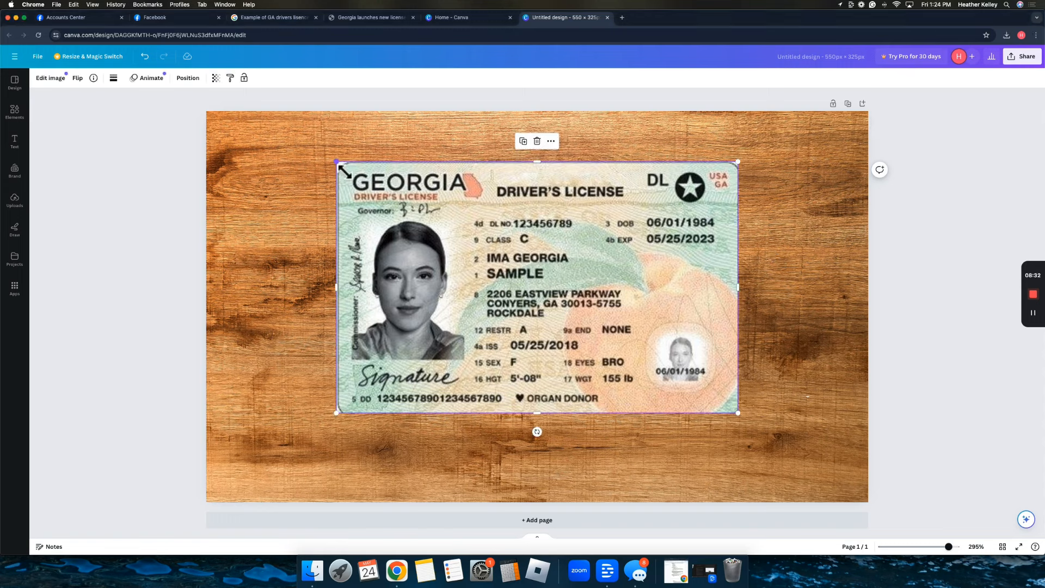
drag(337, 163, 252, 120)
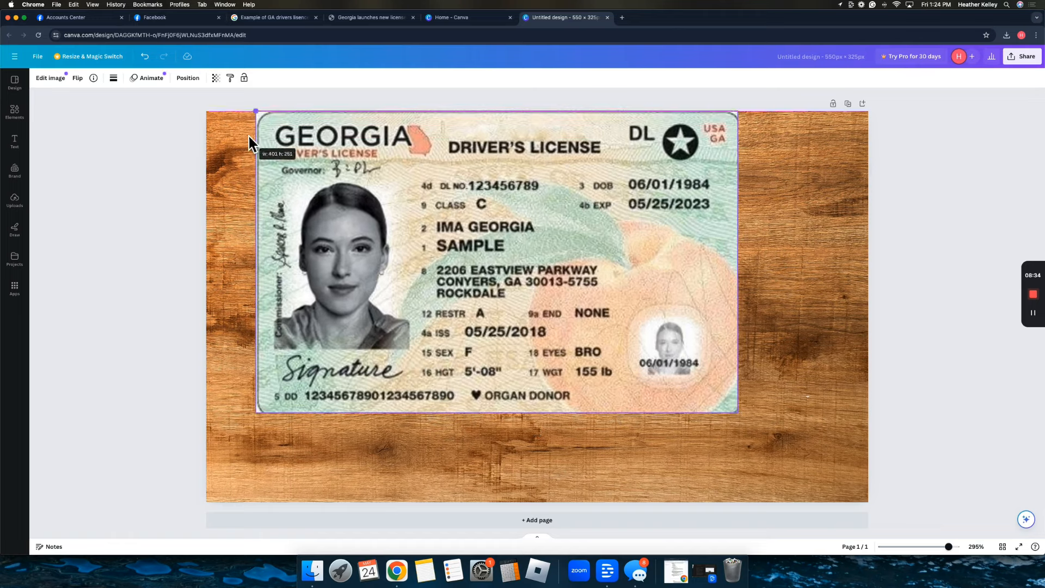
drag(737, 413, 849, 531)
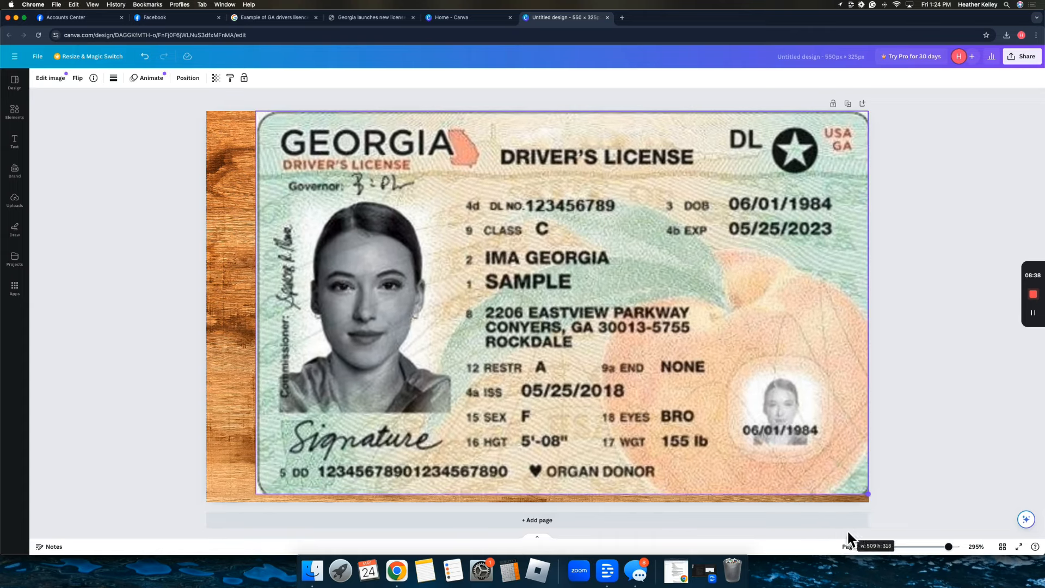
drag(256, 494, 249, 502)
drag(422, 367, 399, 362)
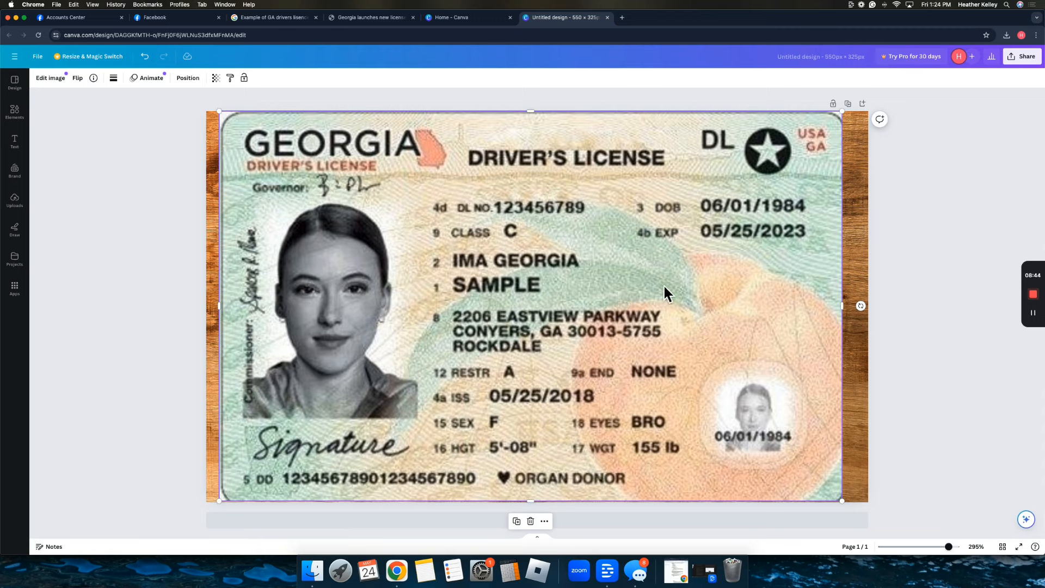
Narrow the wood background from both sides so little grain remains visible.
click(867, 279)
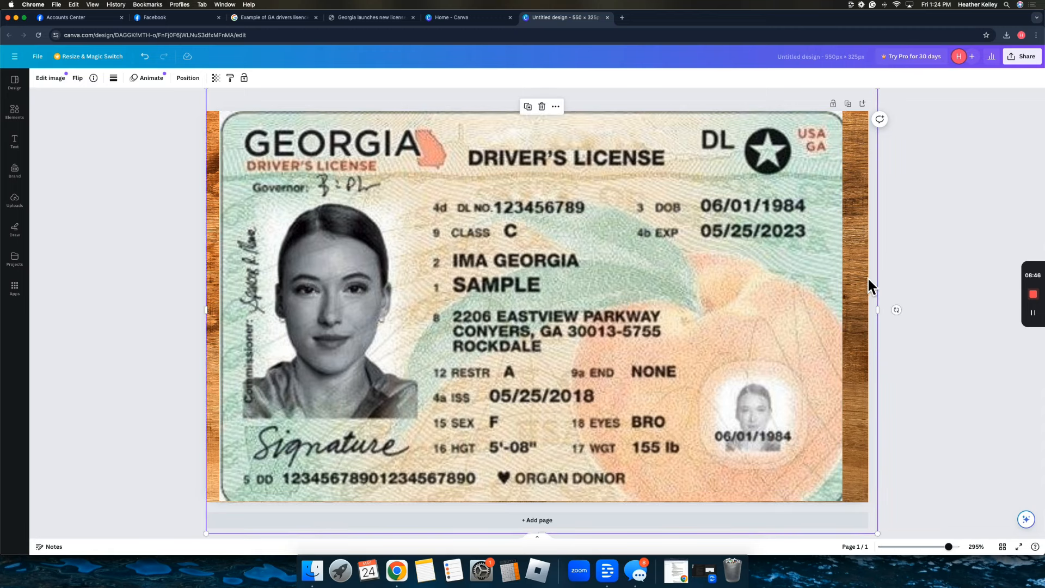
drag(878, 310, 844, 309)
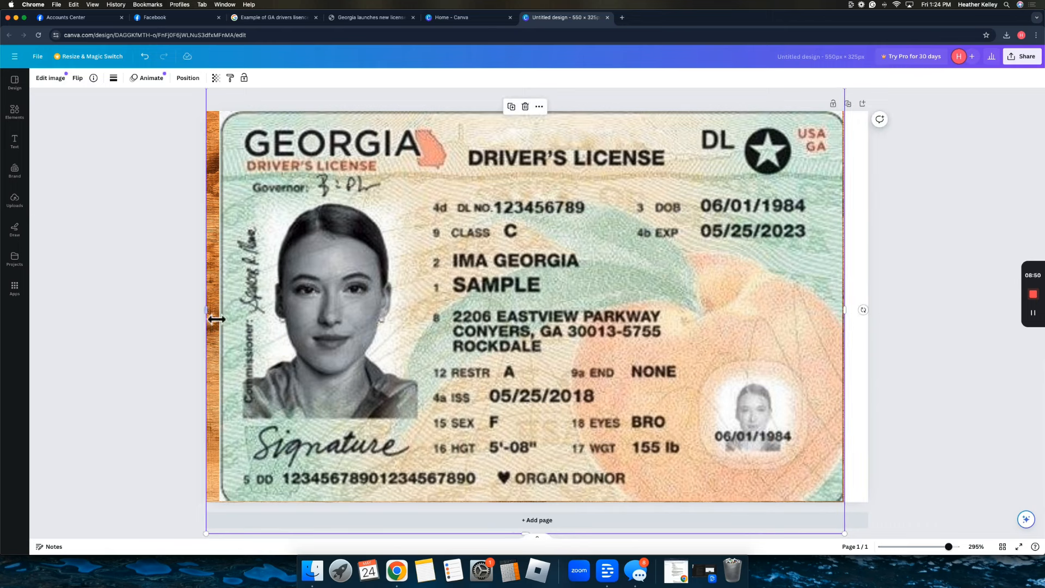
drag(217, 319, 218, 310)
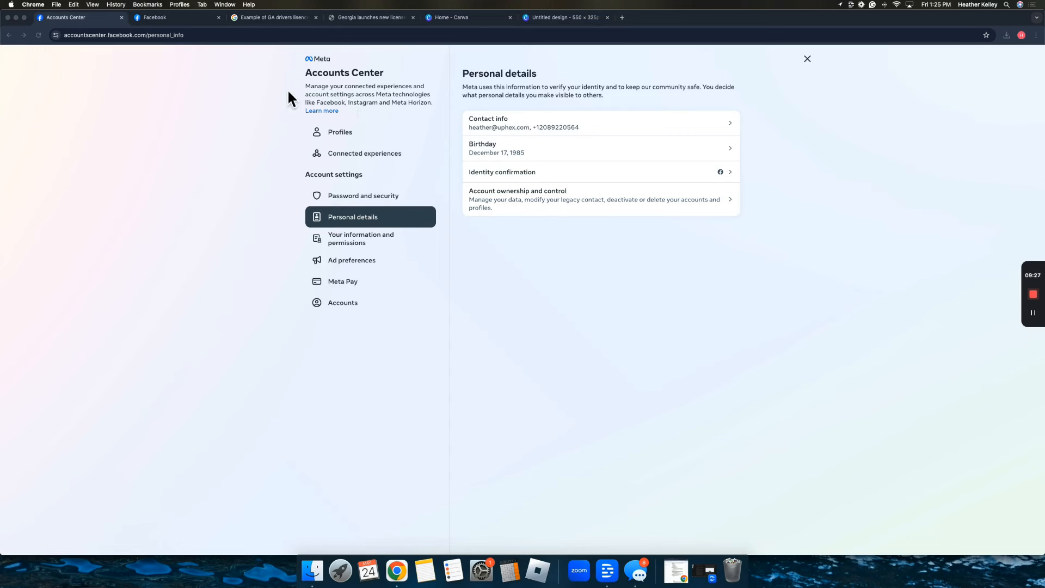
Load business.facebook.com/settings in Chrome, fixing the misspelled address first.
click(254, 36)
text(bu)
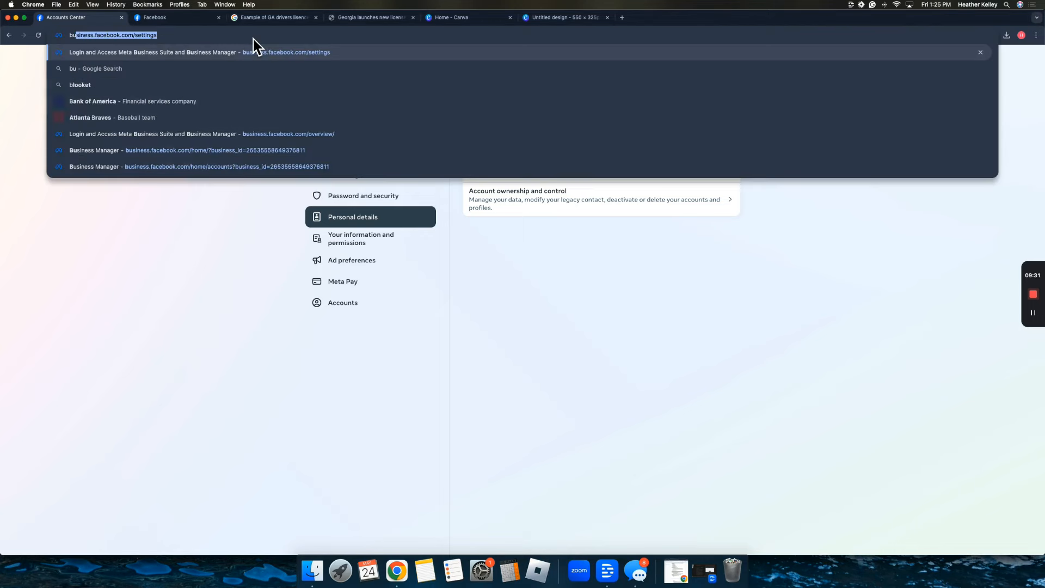
text(siness.facebook.com)
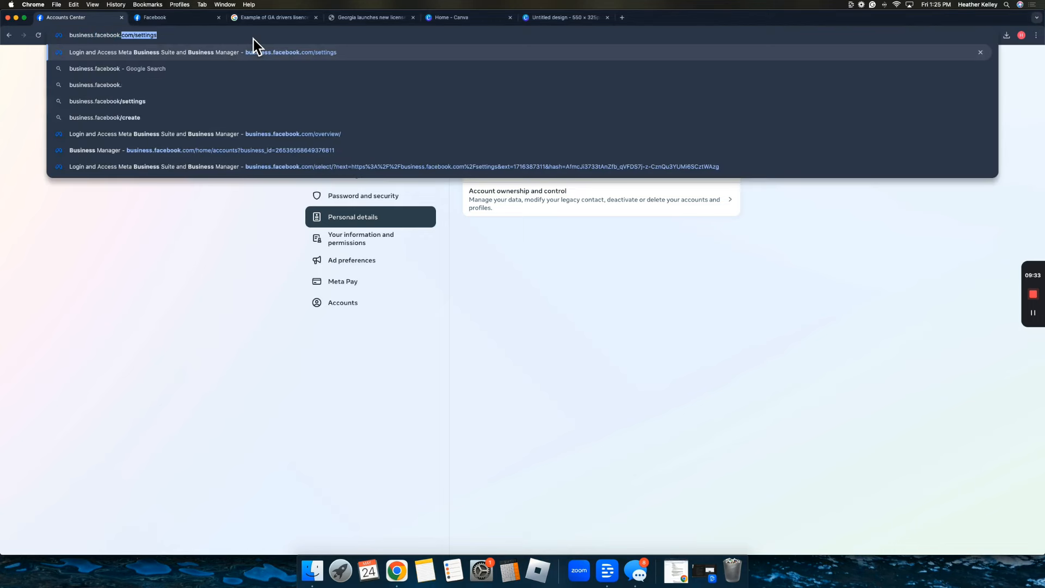
text(/settgings)
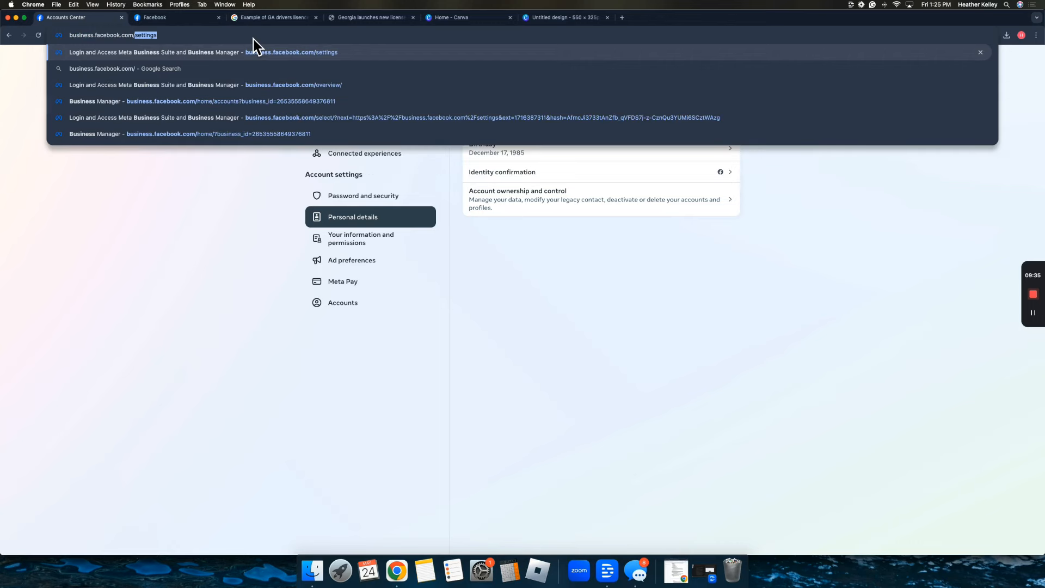
key(BackSpace)
key(BackSpace)
key(BackSpace)
key(BackSpace)
key(BackSpace)
text(ings)
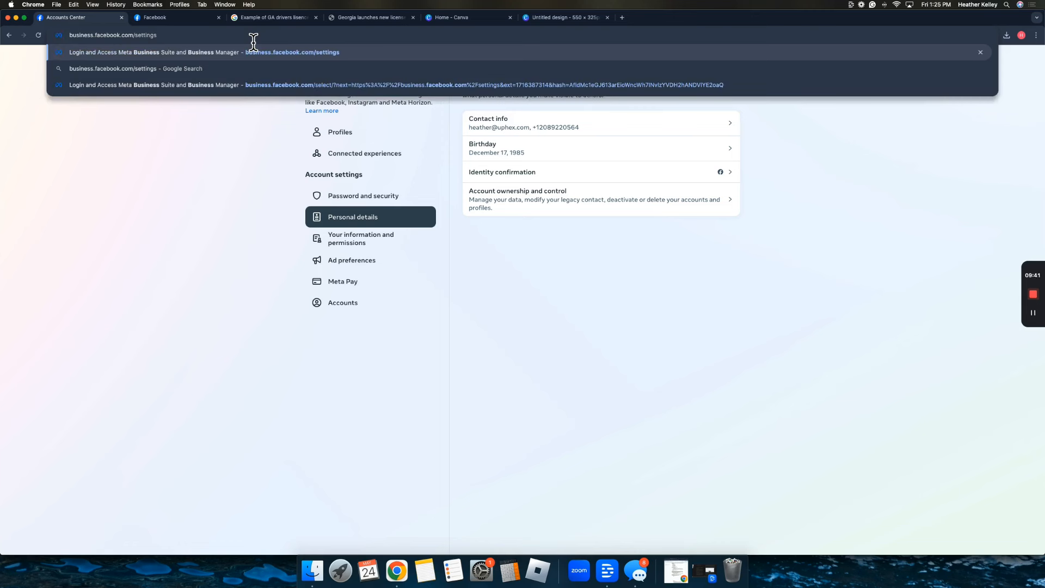
key(Return)
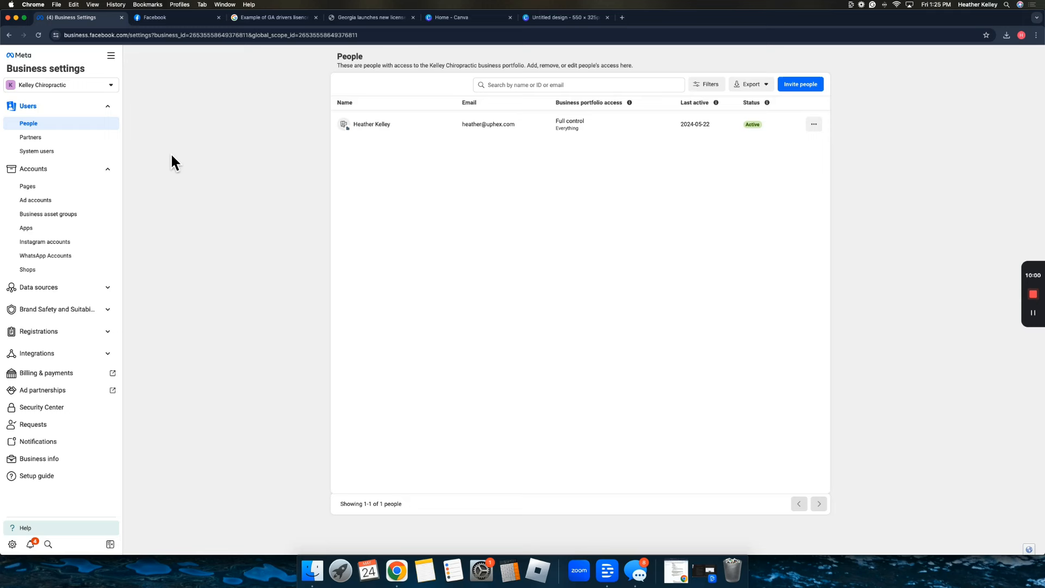
Strip the query parameters from the address to reach the business.facebook.com overview page.
drag(172, 36, 260, 48)
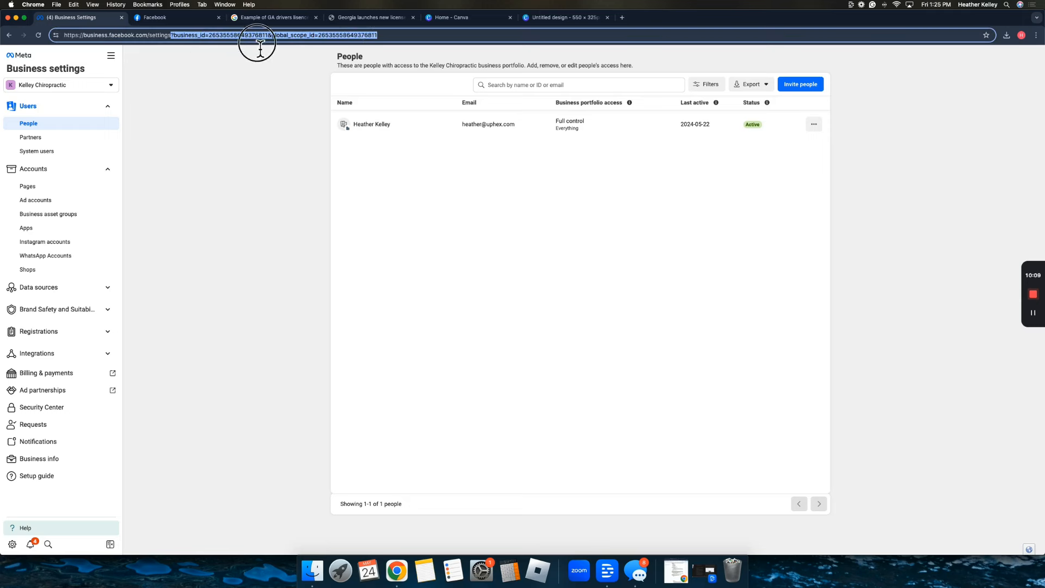
key(BackSpace)
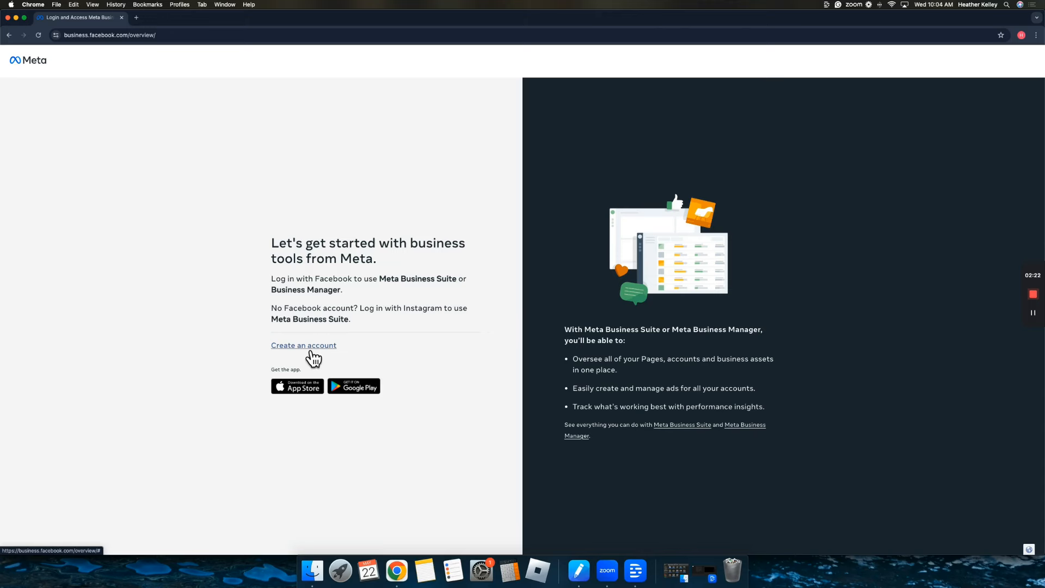
Create a business account named 'Kelley Chiropractic' with your business email and submit it.
click(304, 349)
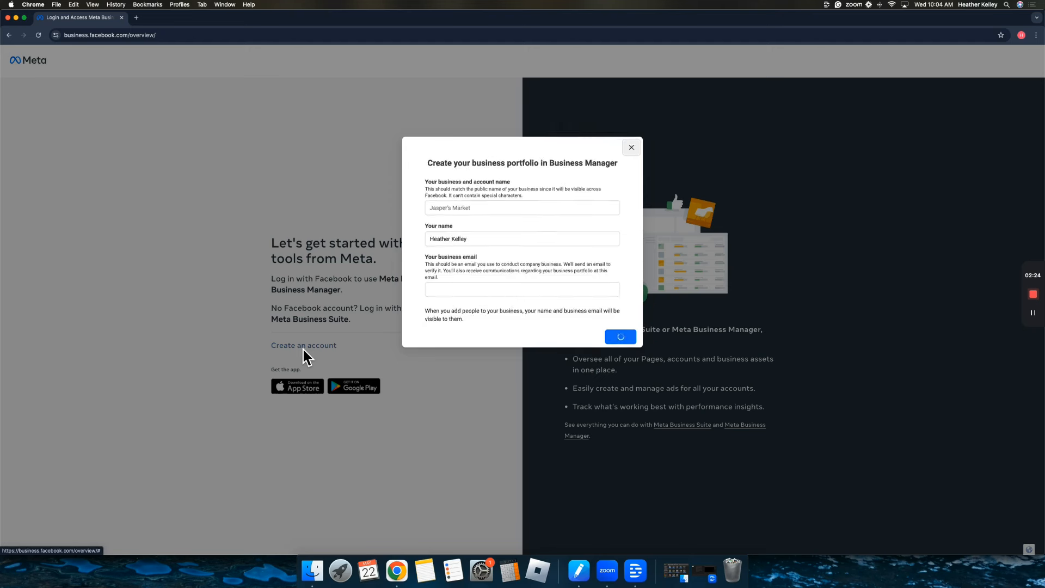
click(501, 209)
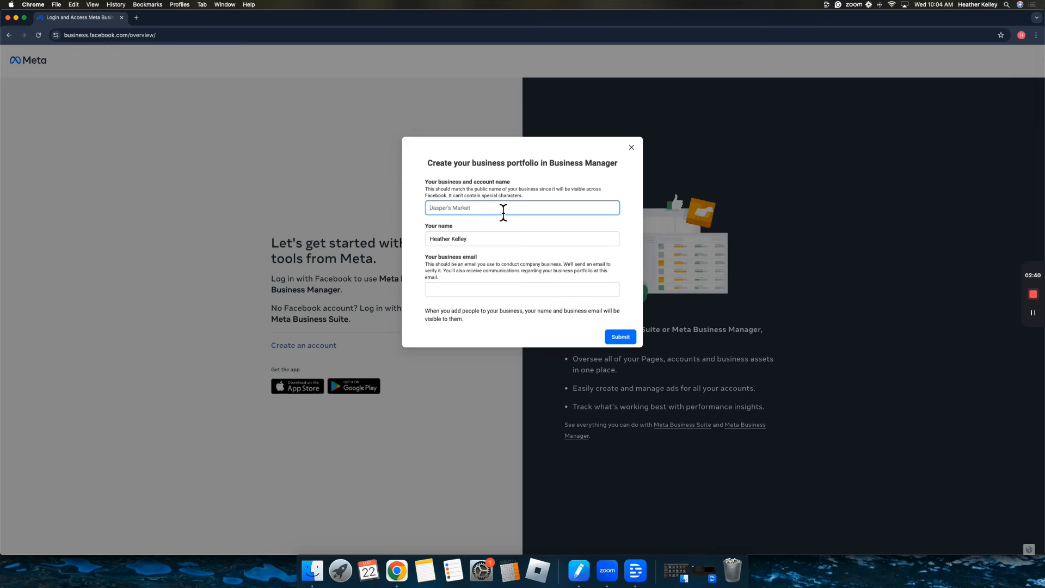
text(Kelley Chiropractic)
click(480, 291)
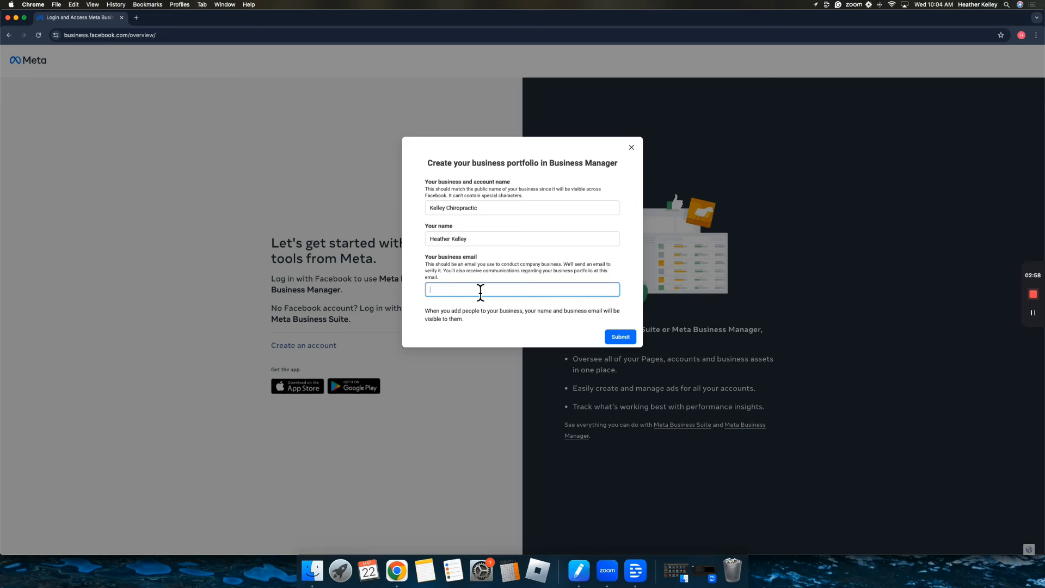
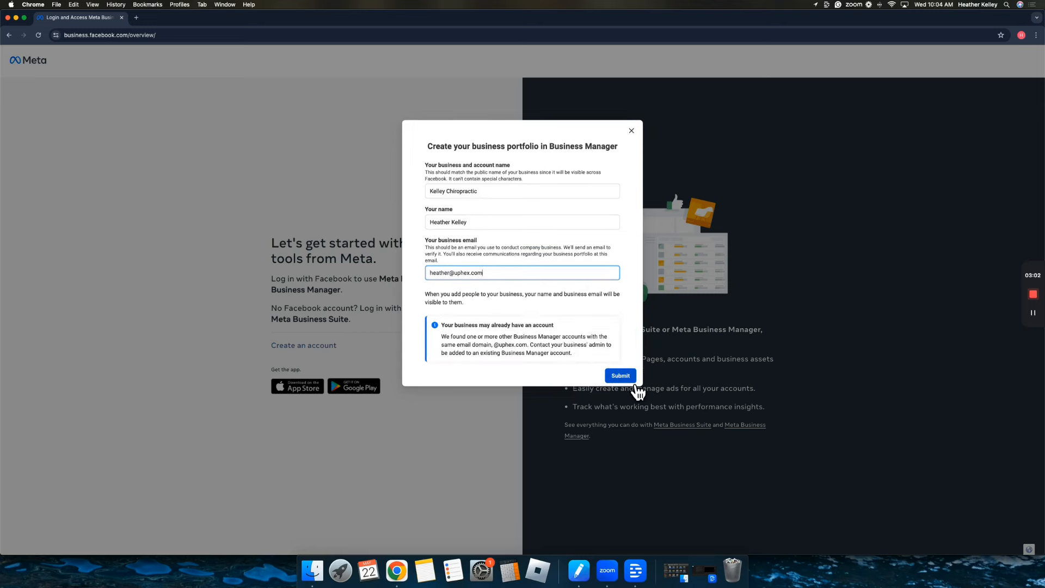
click(634, 380)
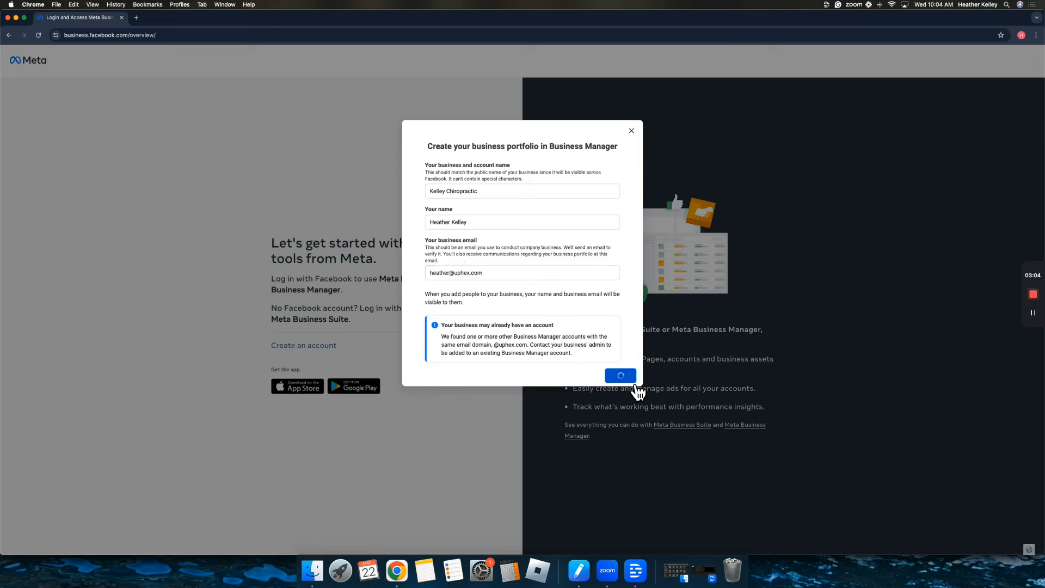
Resubmit after the creation error, then open the 'Confirm your business email' message in Gmail.
drag(439, 377, 495, 386)
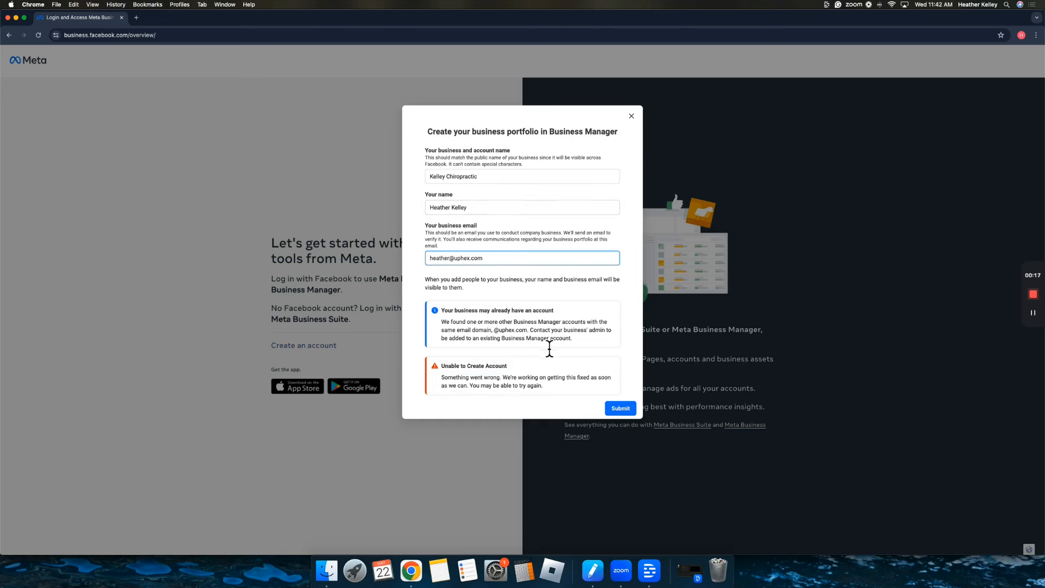
click(633, 415)
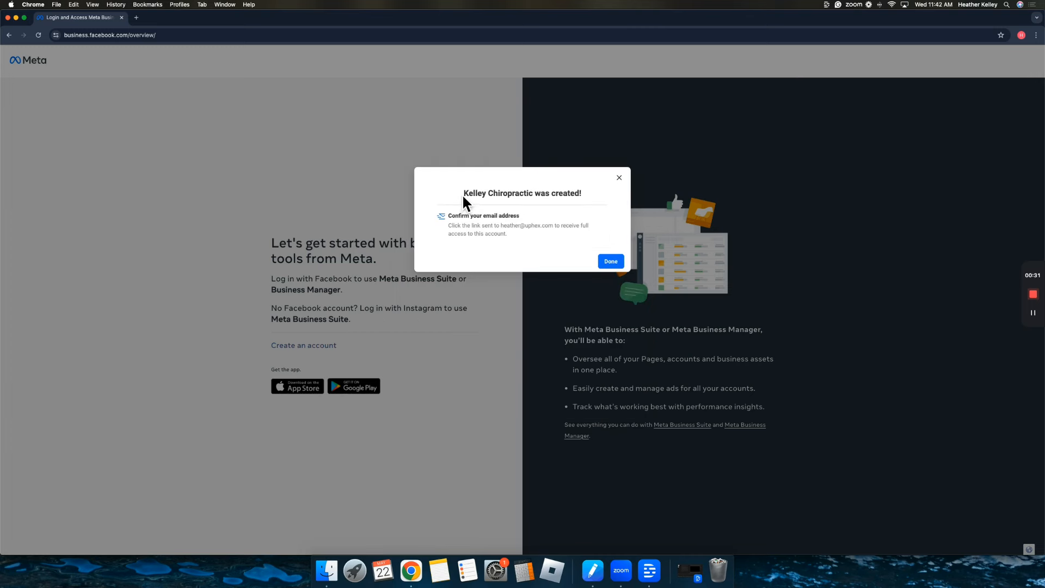
drag(462, 195, 603, 206)
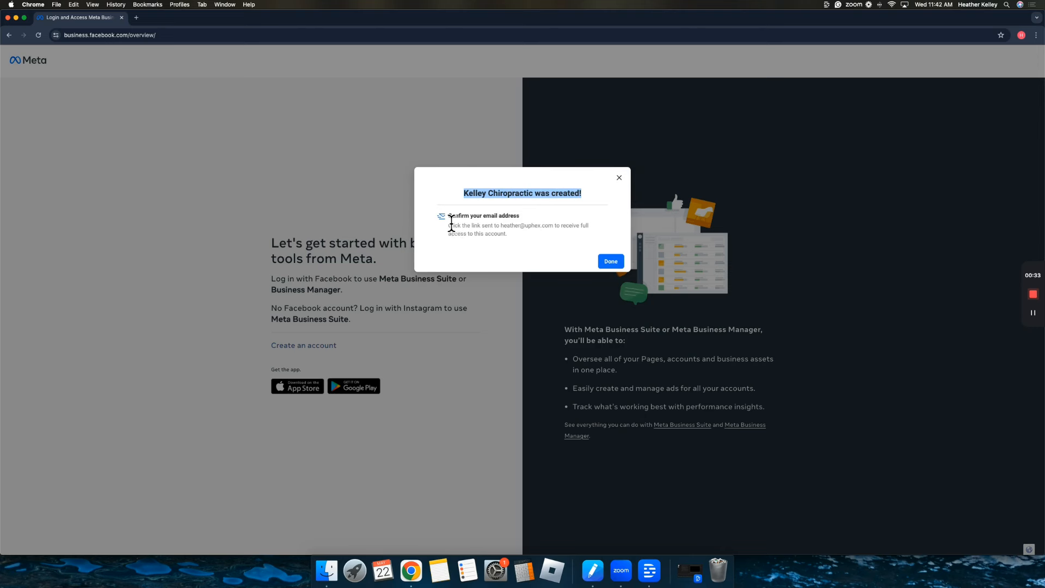
drag(449, 218, 510, 216)
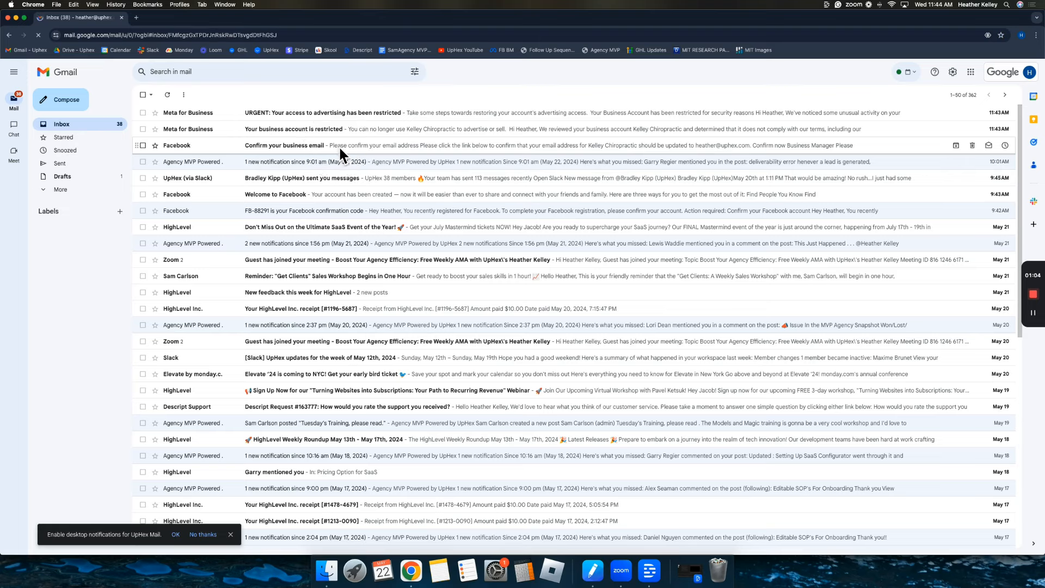
click(343, 155)
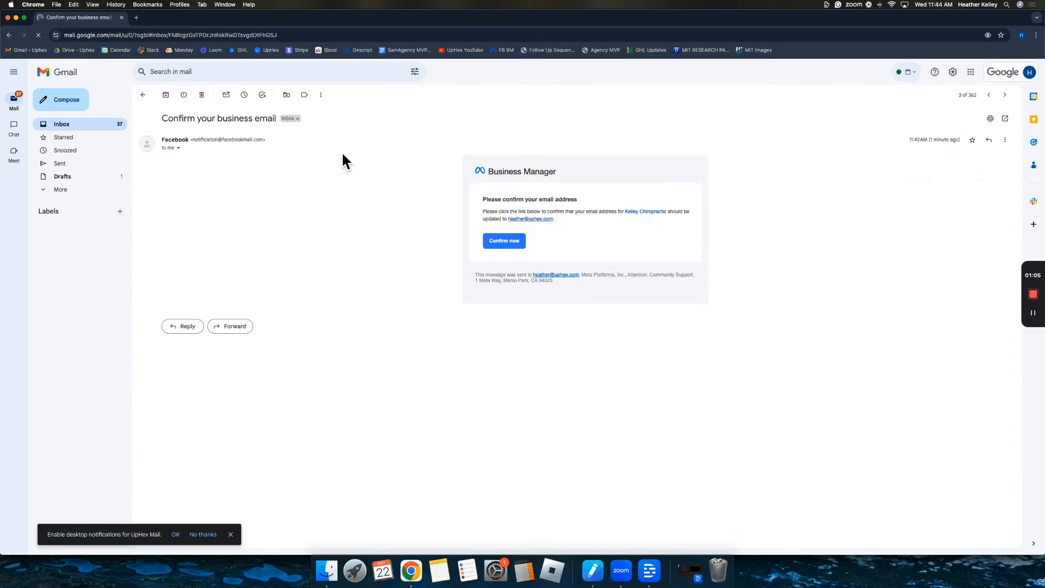
Confirm the business email and log back in with the saved Facebook credentials.
click(520, 246)
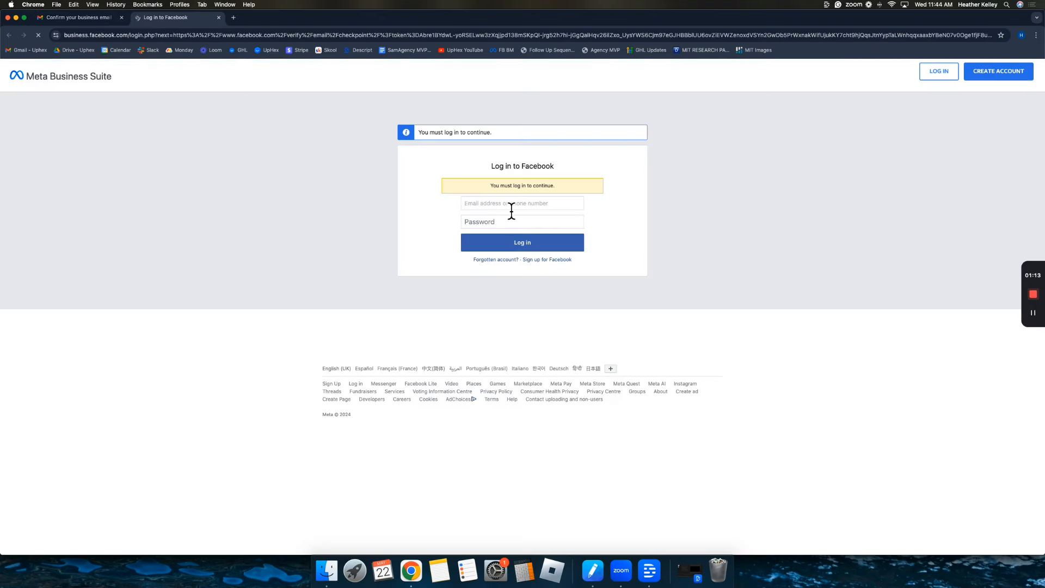
click(510, 208)
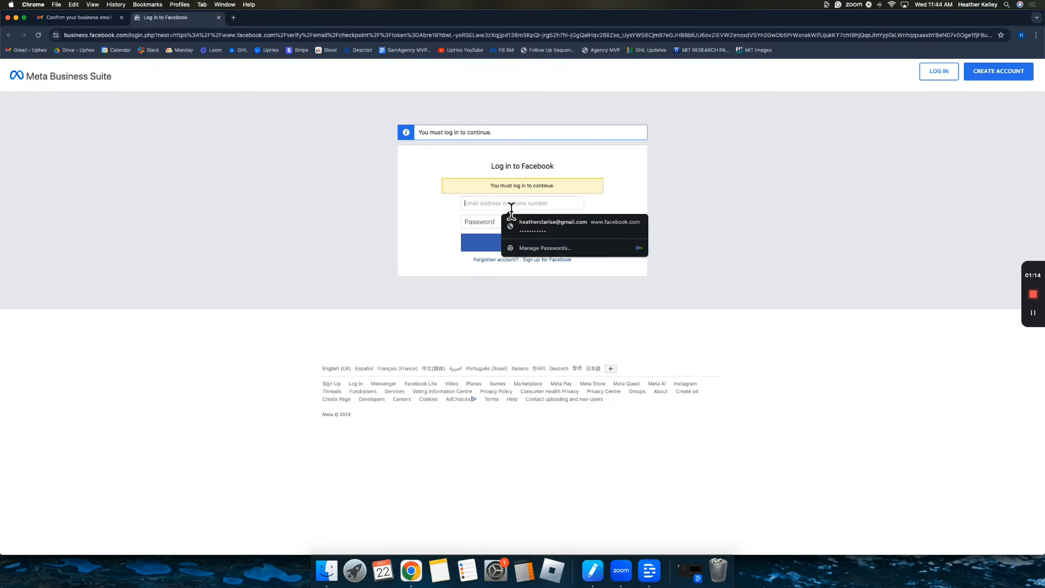
click(549, 224)
click(560, 242)
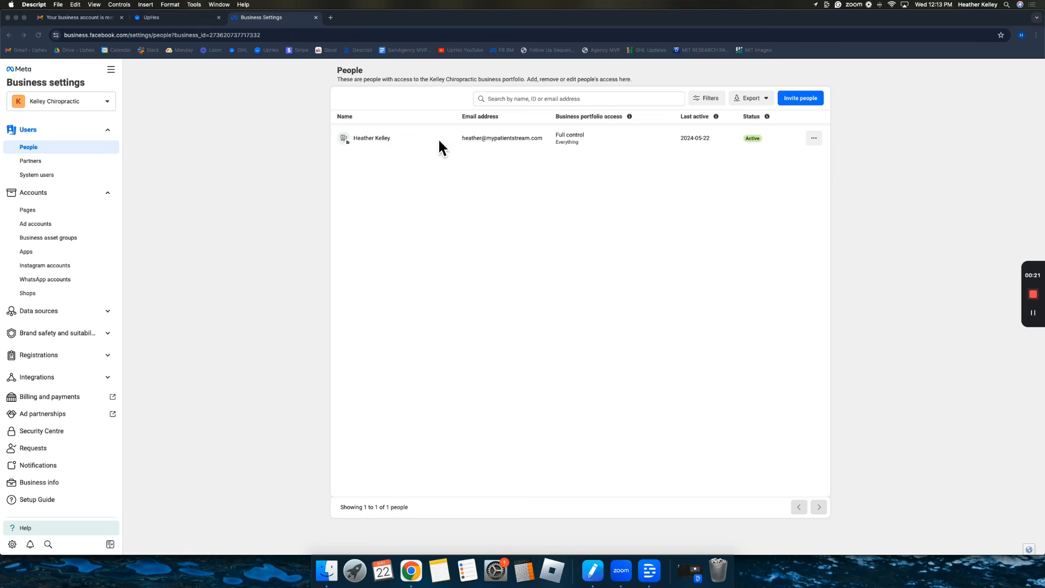
click(597, 139)
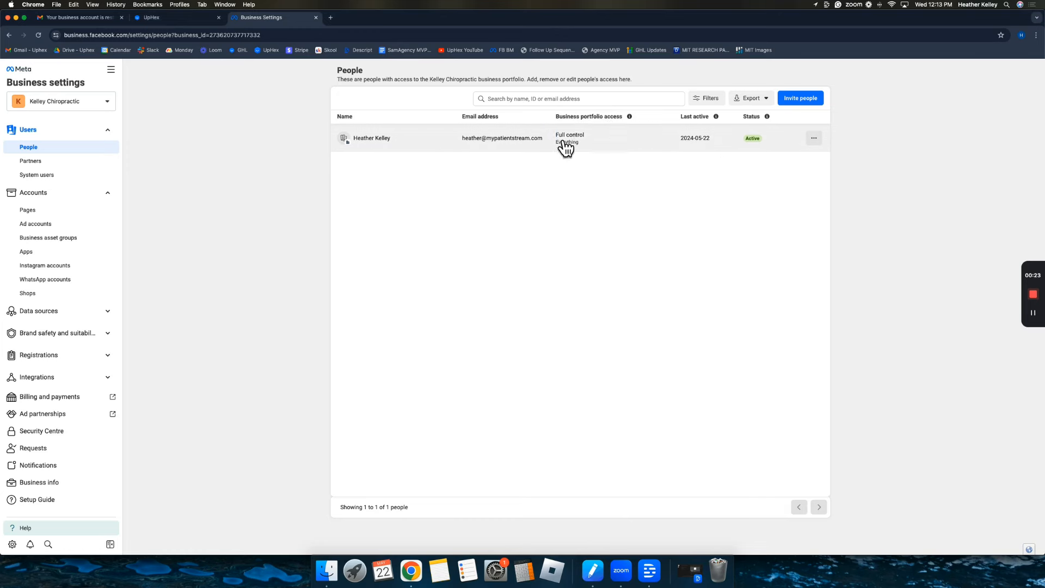
Check the Full control access level in People, then go to Accounts > Ad accounts, which is empty.
drag(557, 136, 603, 156)
click(867, 152)
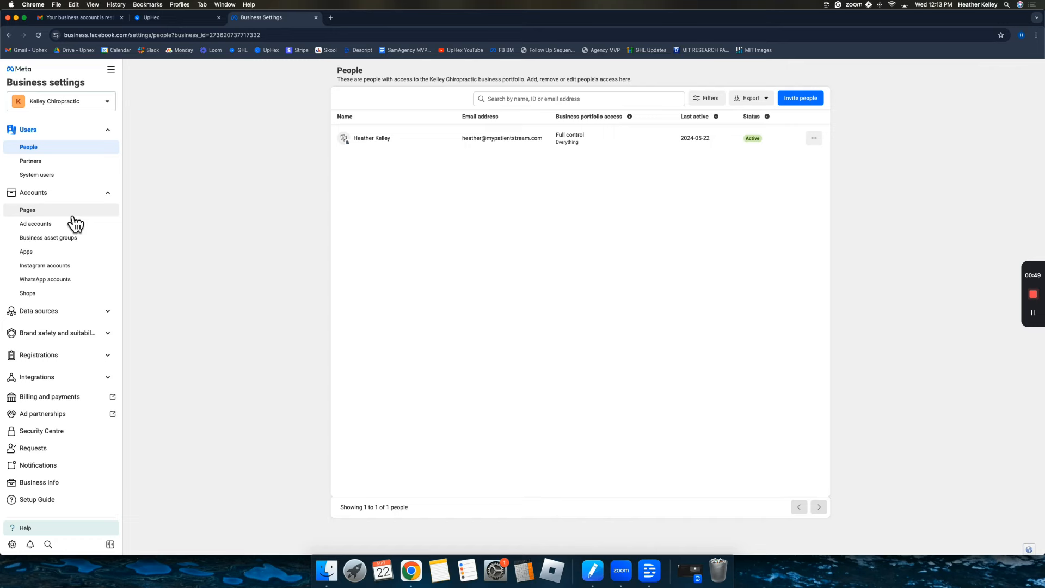
click(74, 223)
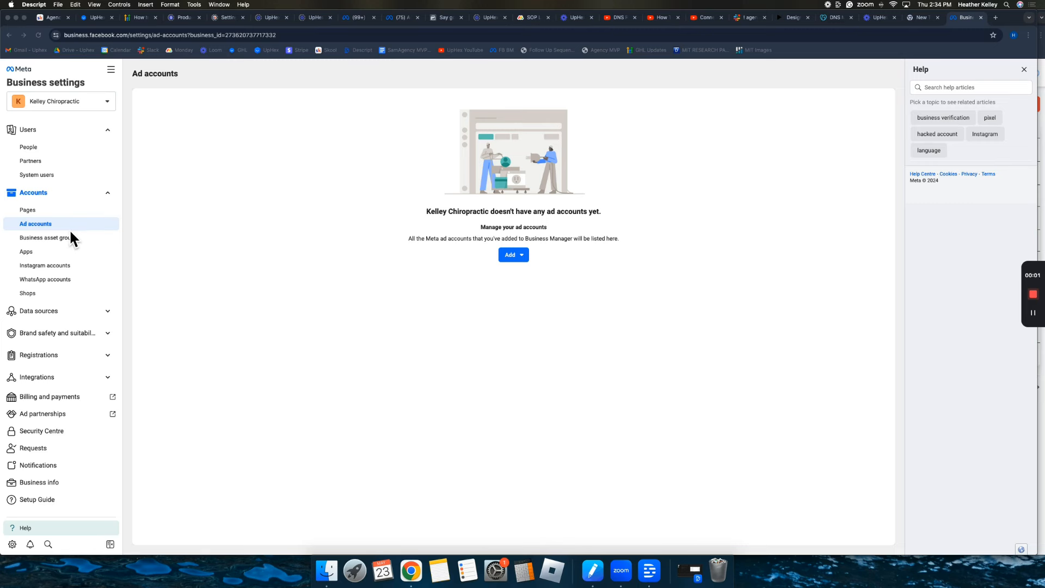
Create a new ad account named Kelley Chiropractic on (GMT-04:00) America/Detroit time, for My business.
click(61, 229)
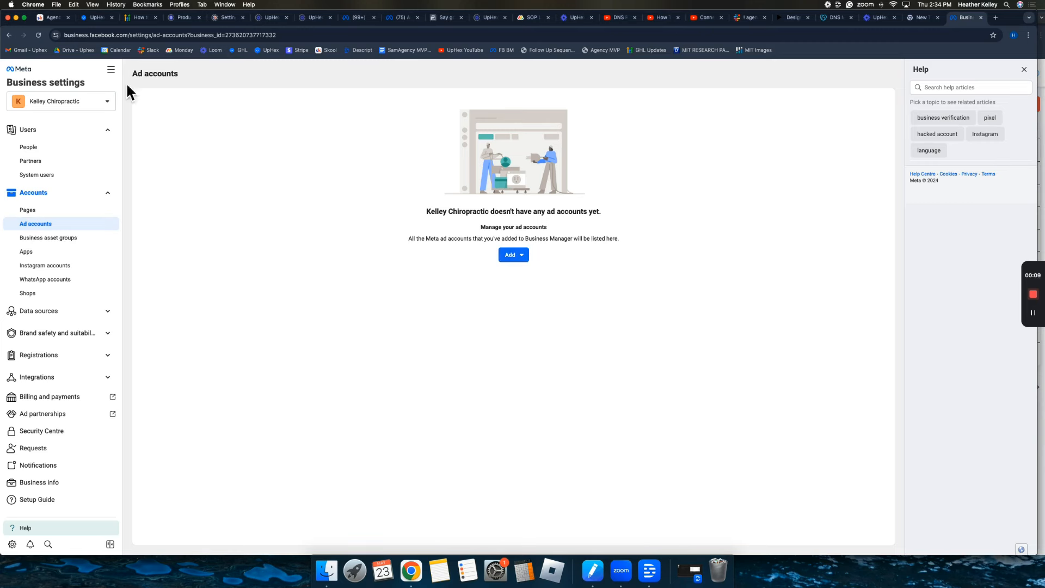
click(531, 263)
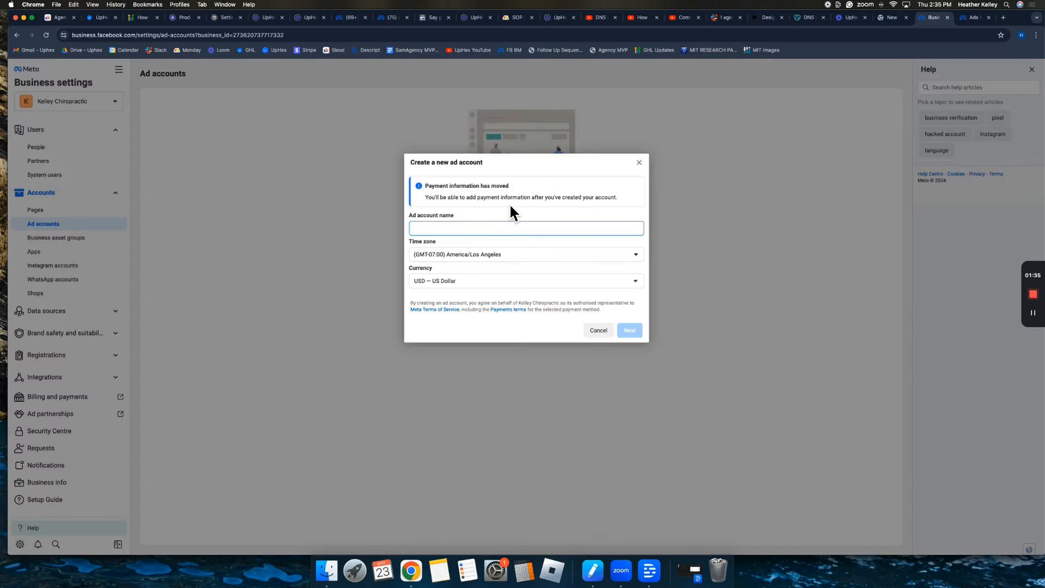
text(Kelley)
text(Chiropracto)
click(509, 255)
scroll(506, 310, down, 6)
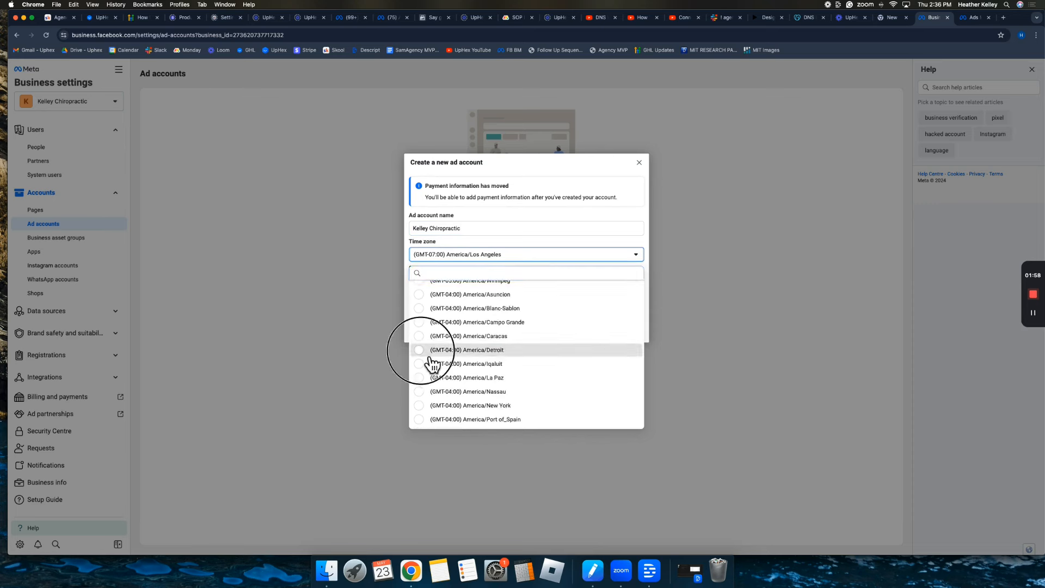
click(430, 352)
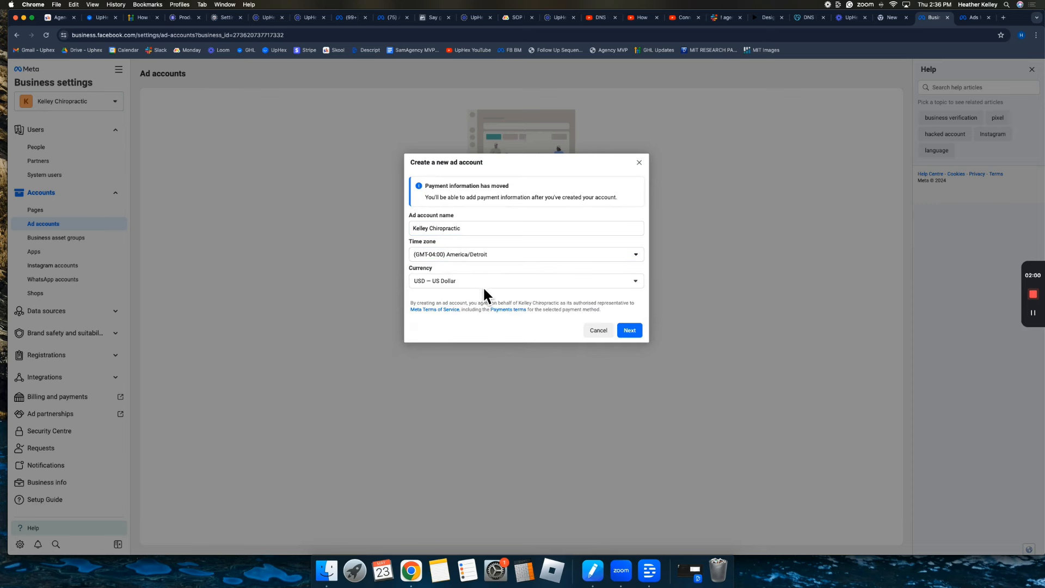
click(640, 337)
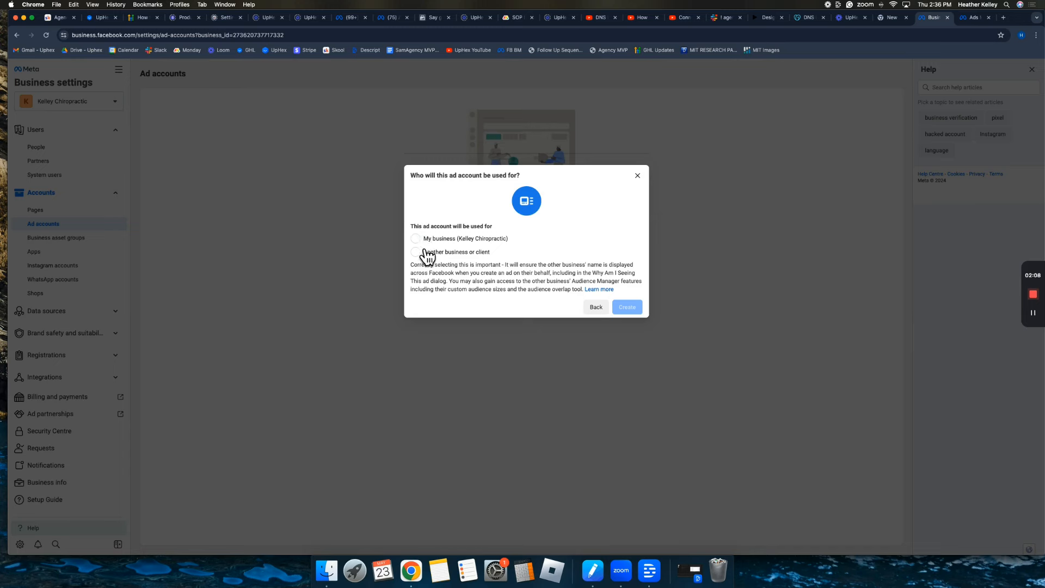
click(416, 239)
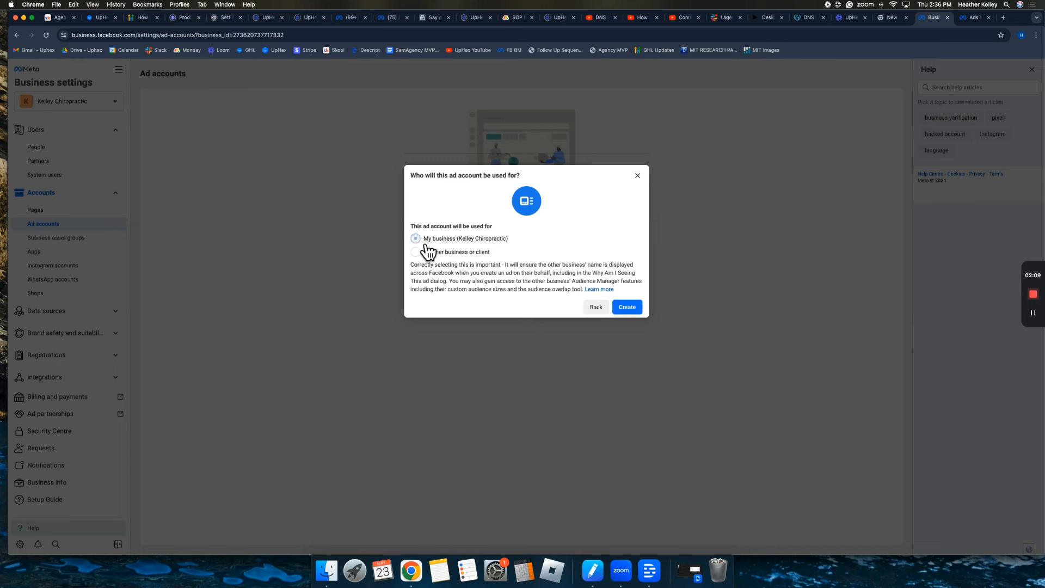
click(629, 310)
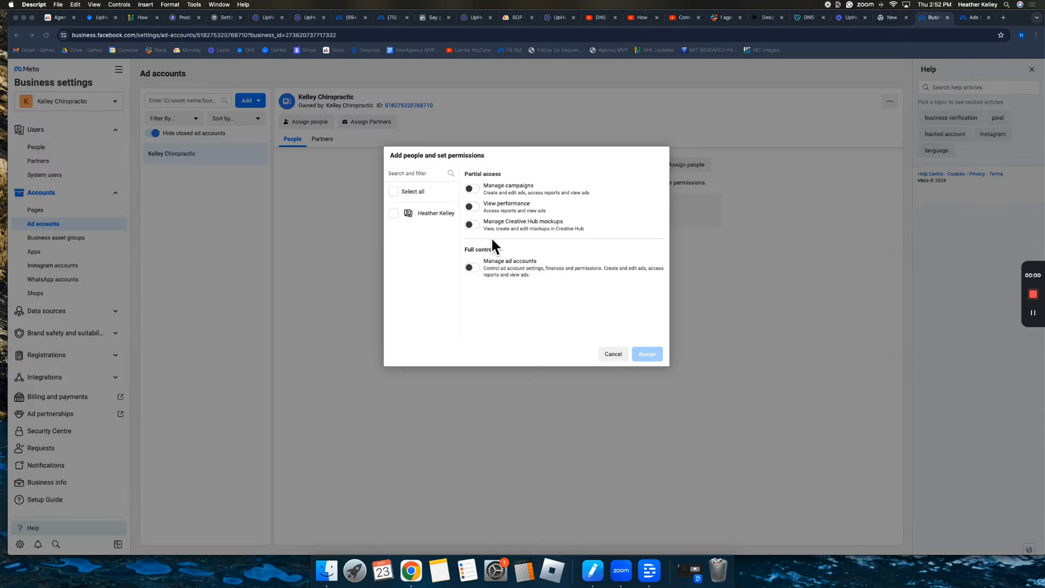
Select the only person and assign them full Manage ad accounts control.
click(397, 213)
click(394, 212)
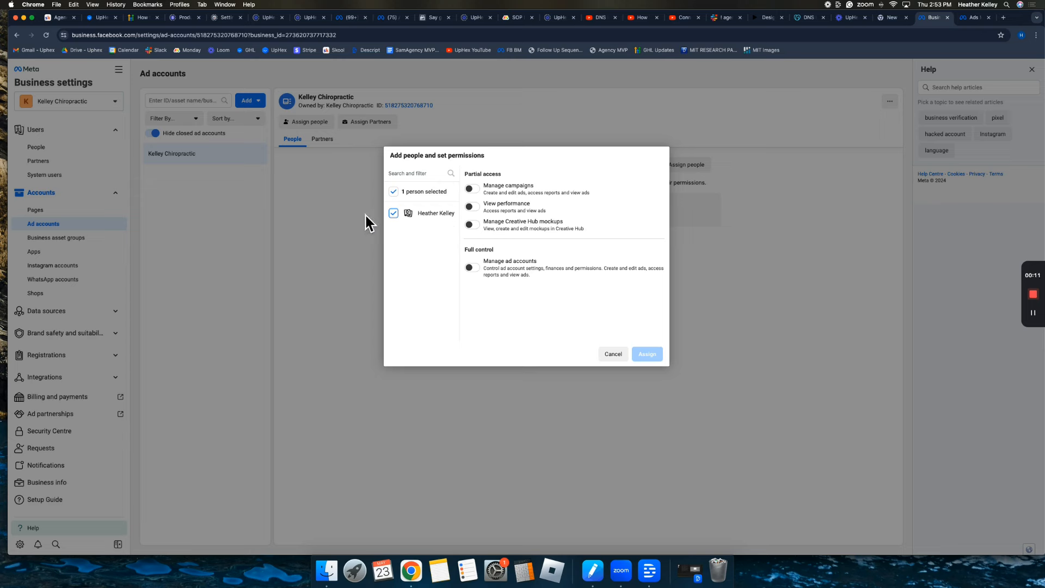
click(473, 267)
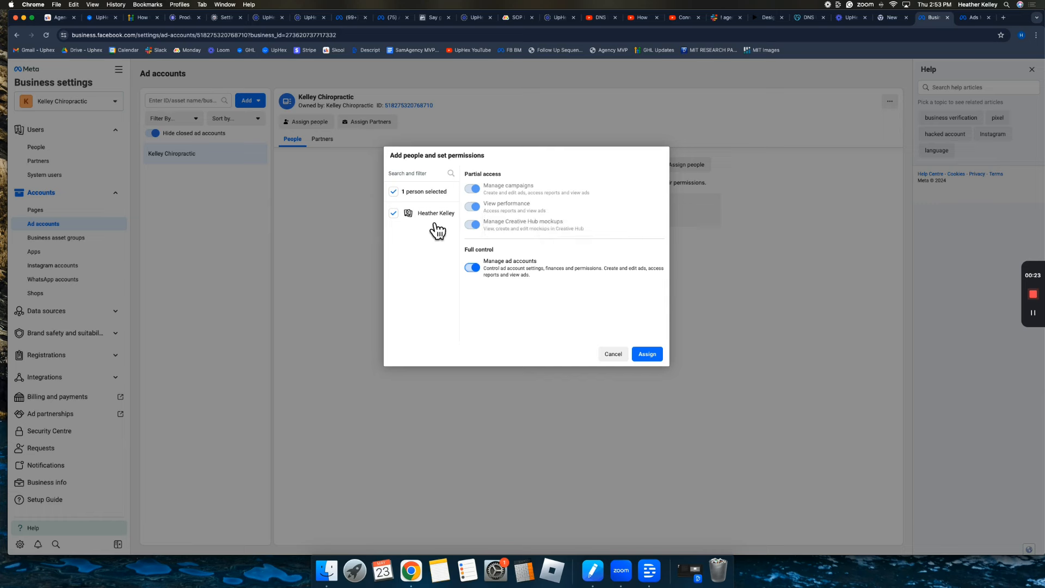
click(654, 360)
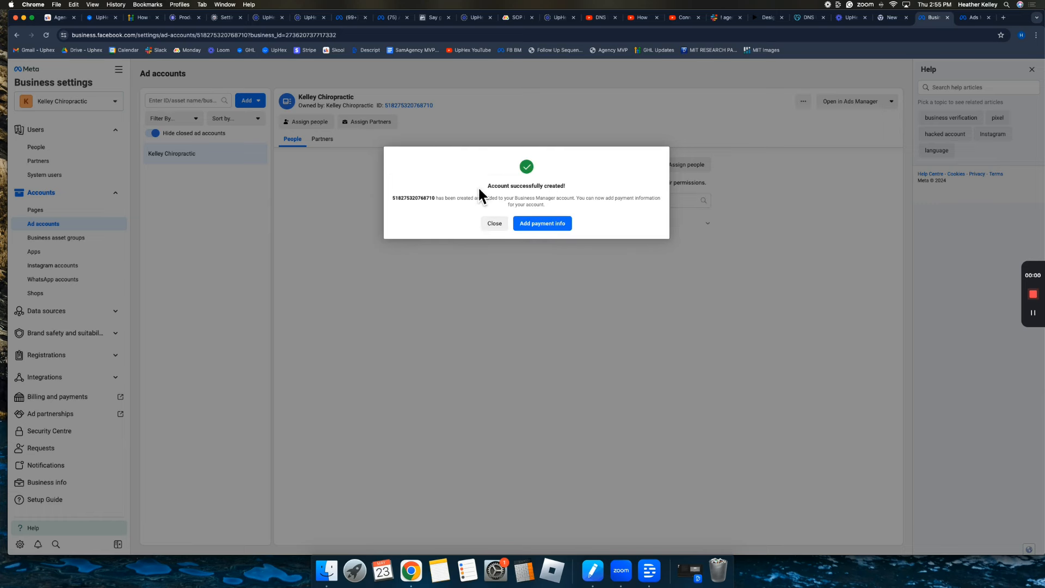
Add a debit or credit card payment method, confirming United States, US Dollar and Detroit time.
drag(478, 186, 578, 191)
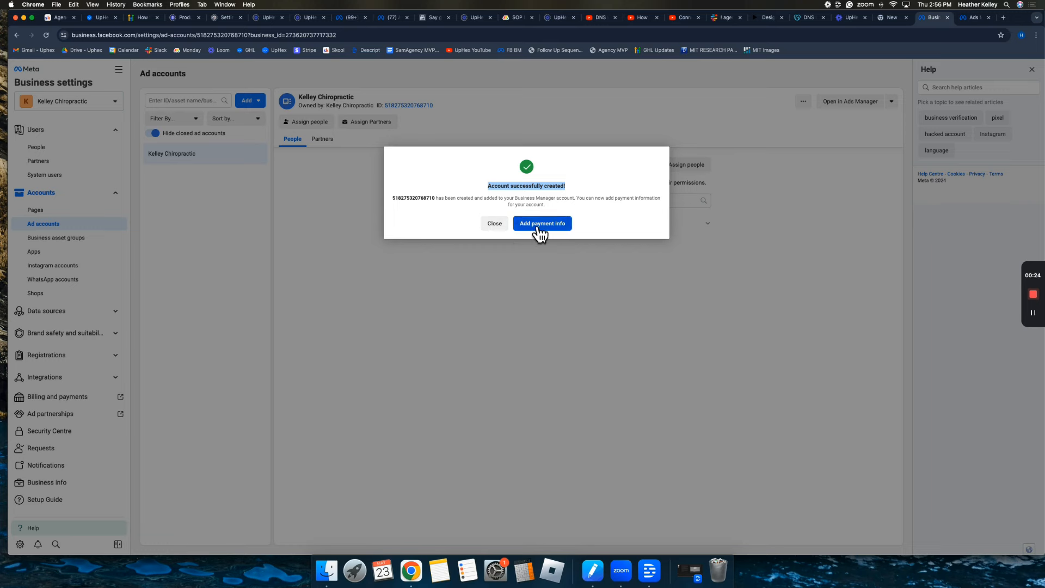
click(464, 208)
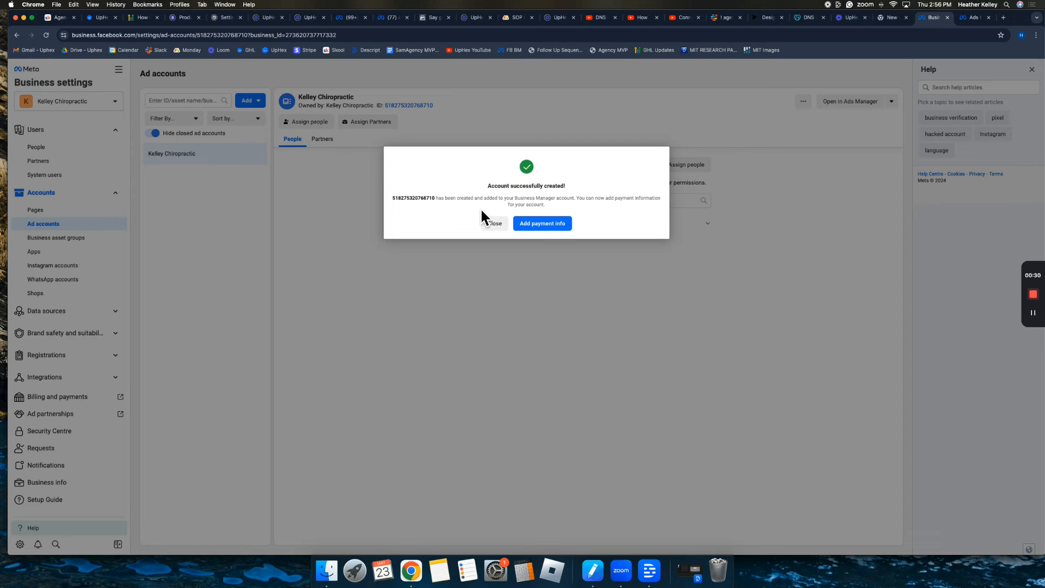
click(544, 233)
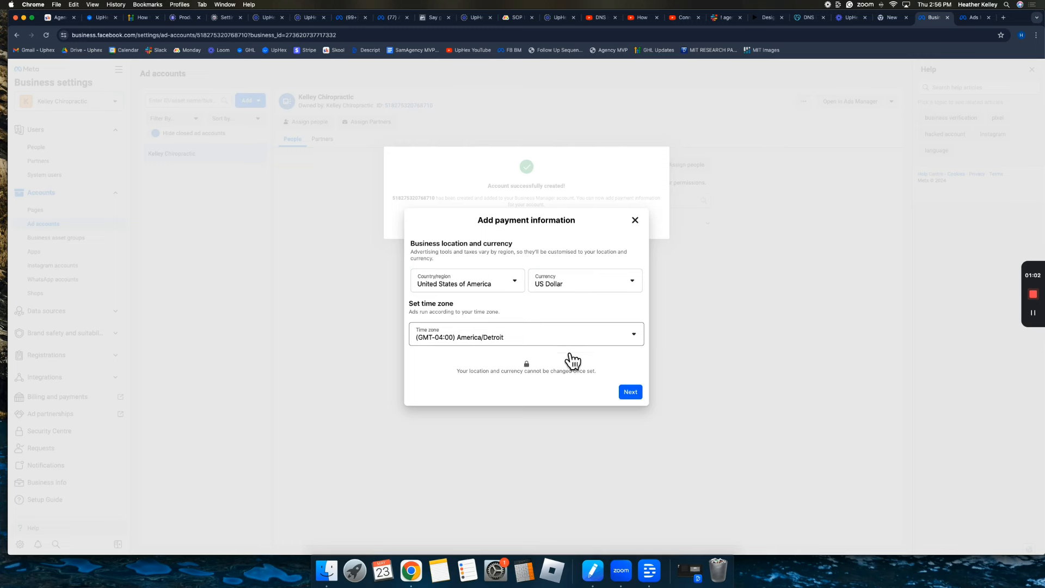
click(630, 395)
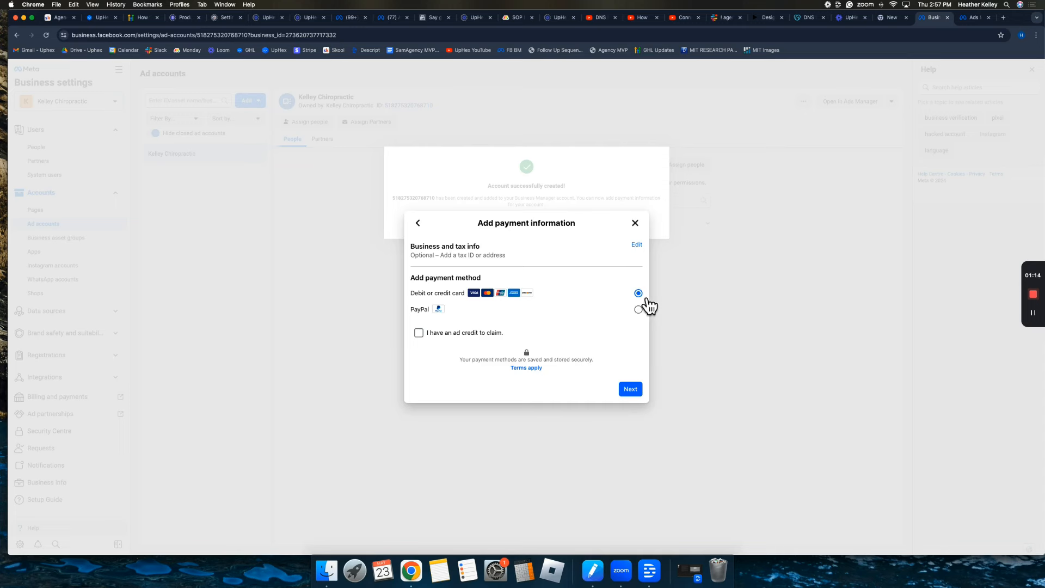
click(630, 389)
click(489, 272)
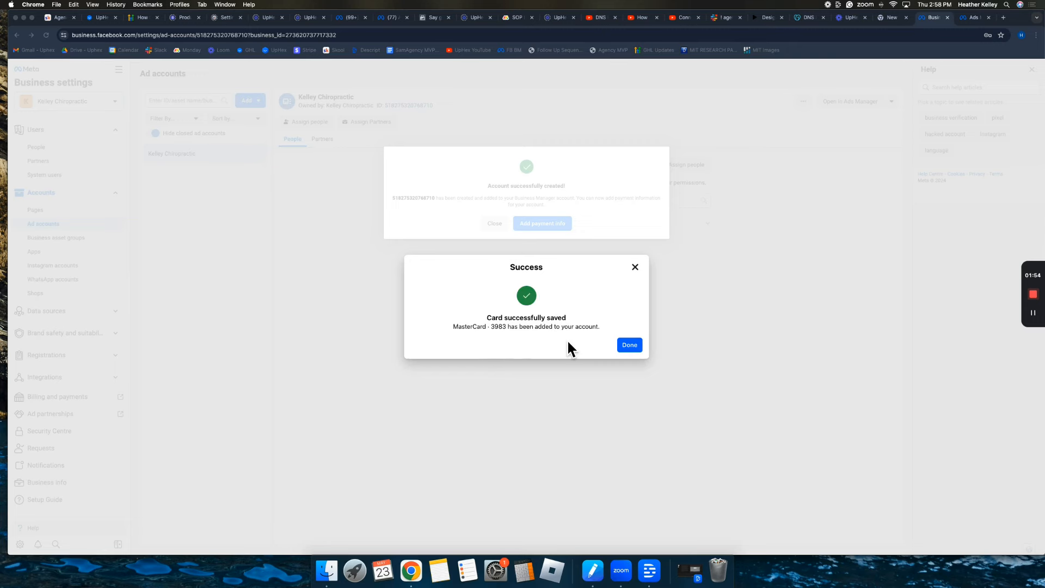
click(637, 348)
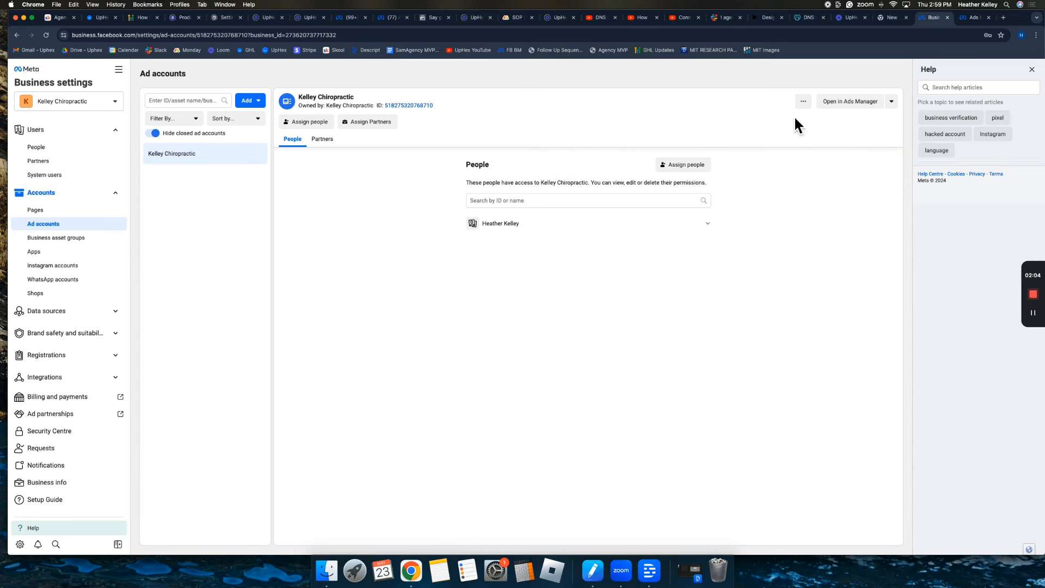
Open the Kelley Chiropractic ad account in Ads Manager and dismiss the Ad account updates panel.
click(840, 104)
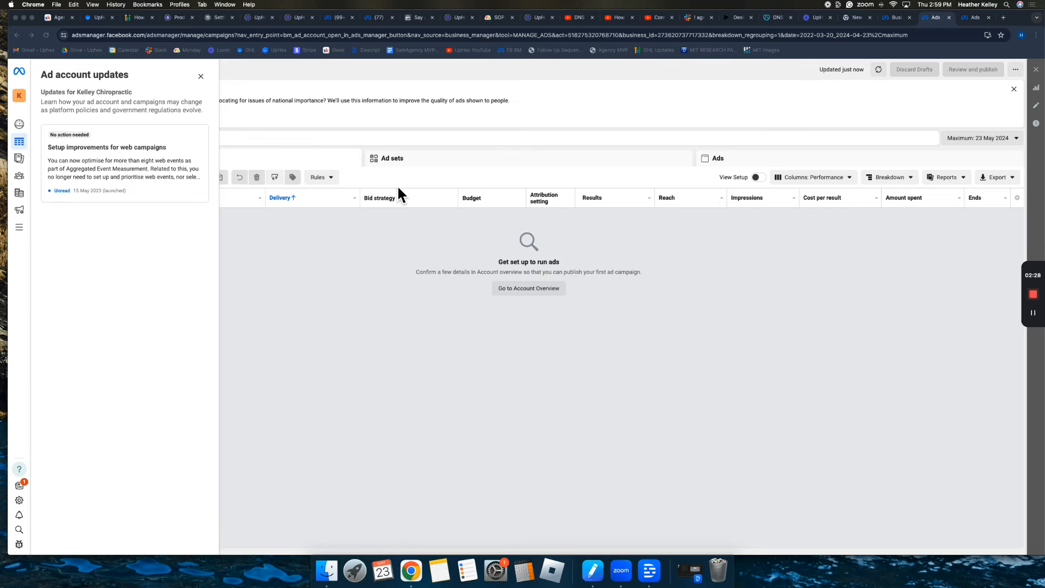
click(893, 21)
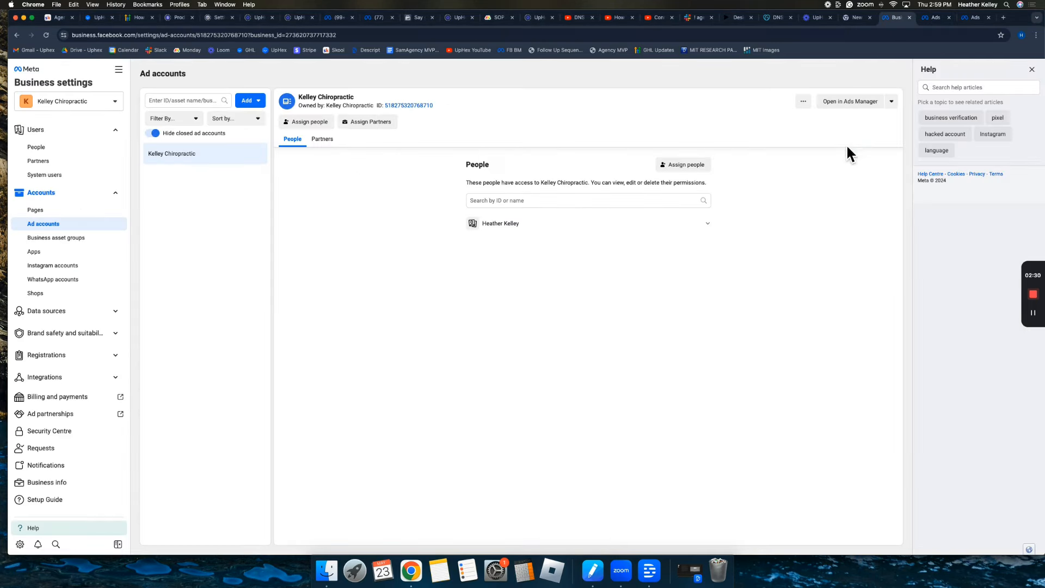
click(937, 18)
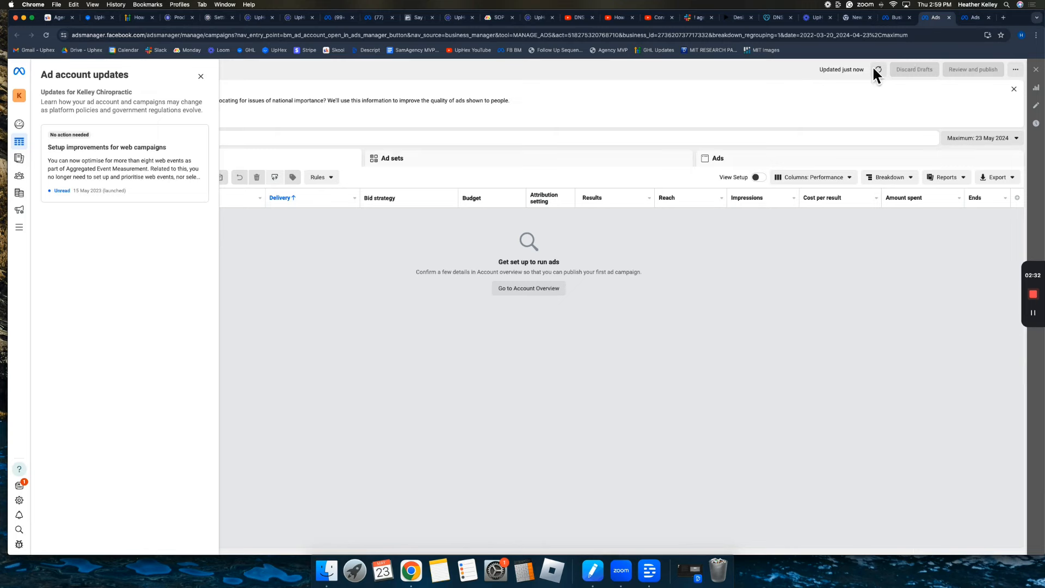
mouse_move(24, 158)
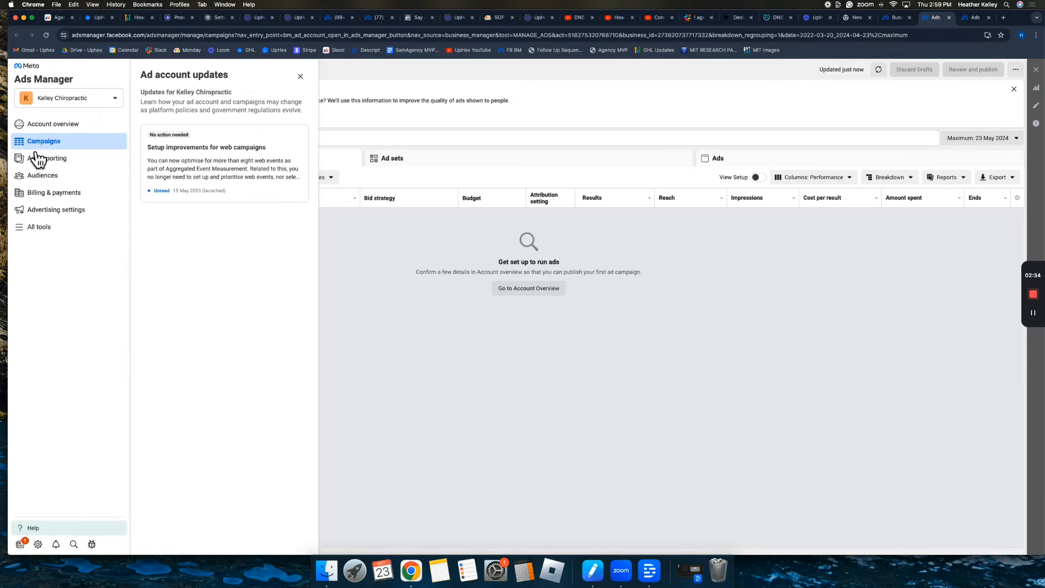
click(301, 76)
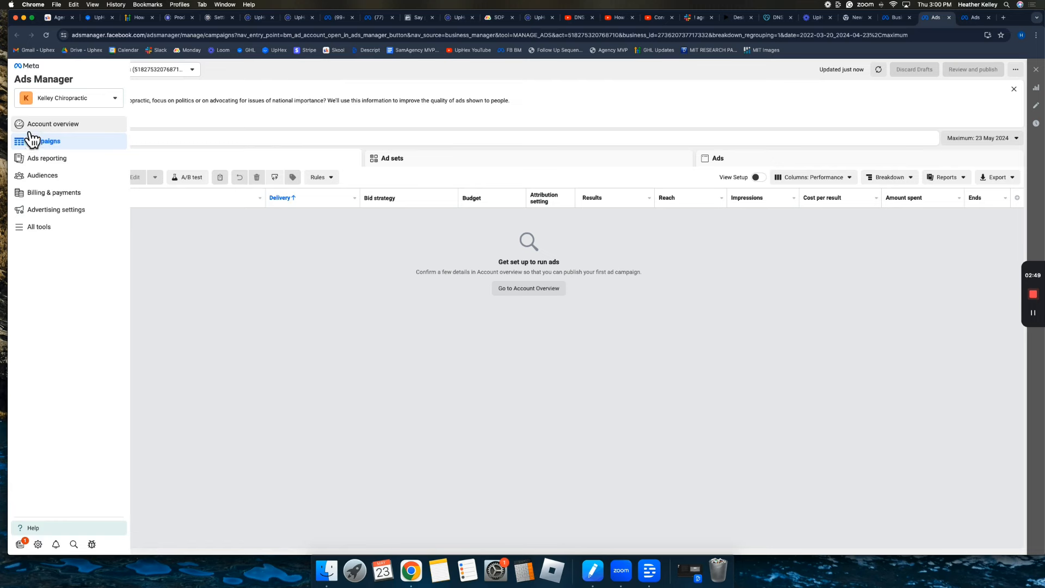
Review the Account overview setup checklist, return to Campaigns, then go to Billing & payments.
click(86, 145)
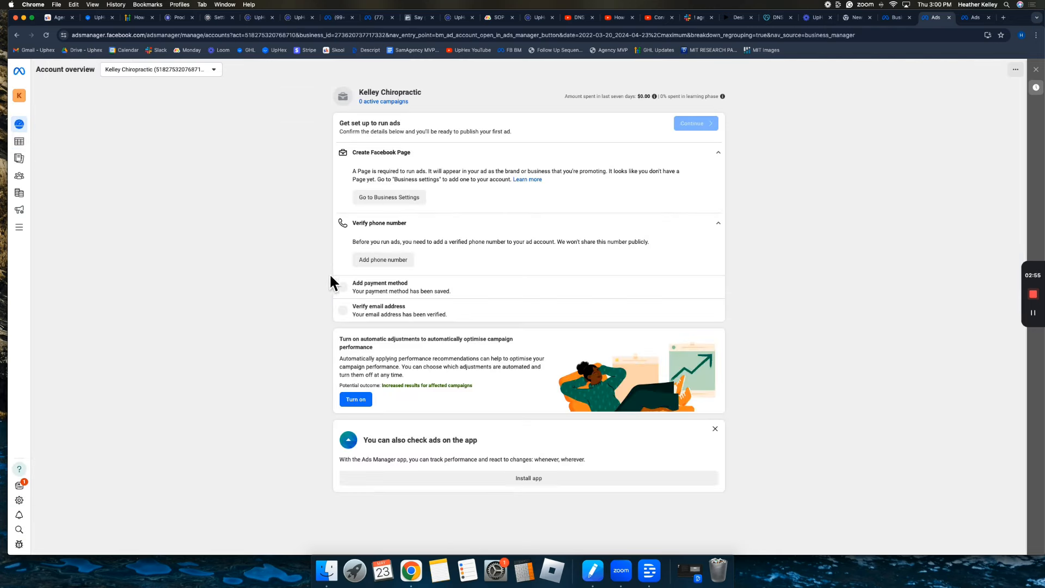
click(31, 145)
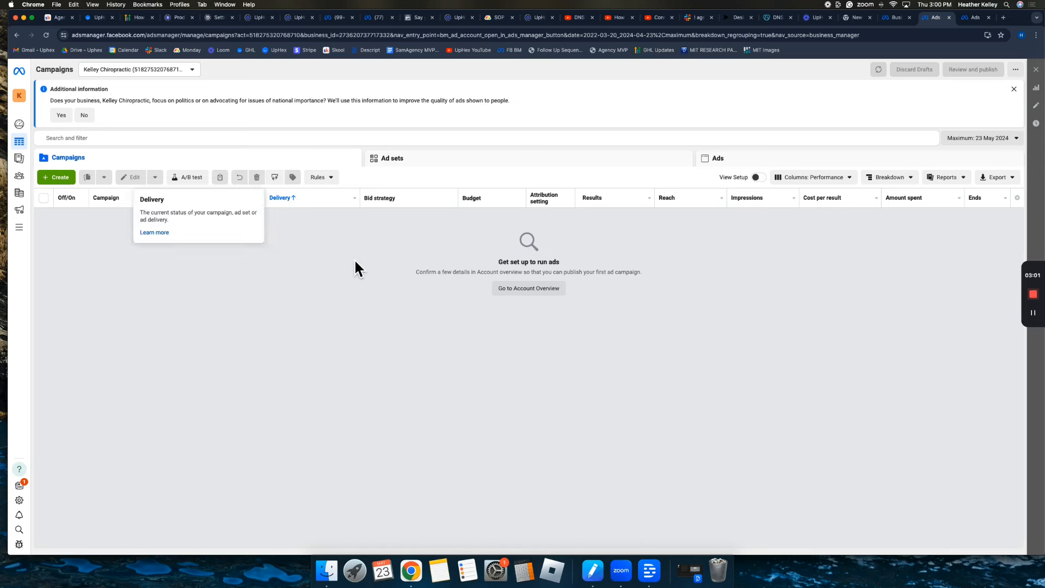
mouse_move(34, 195)
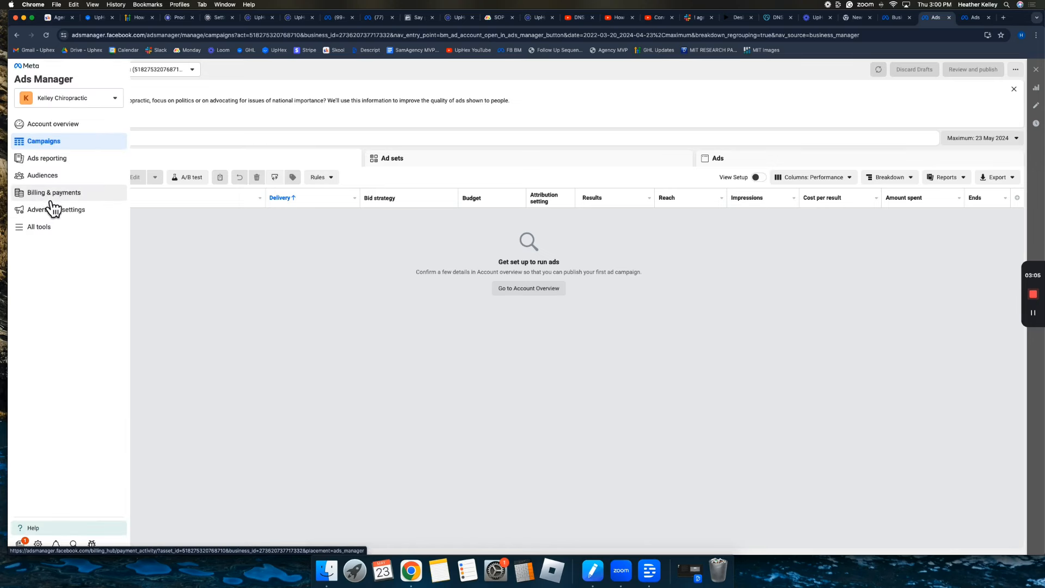
click(55, 202)
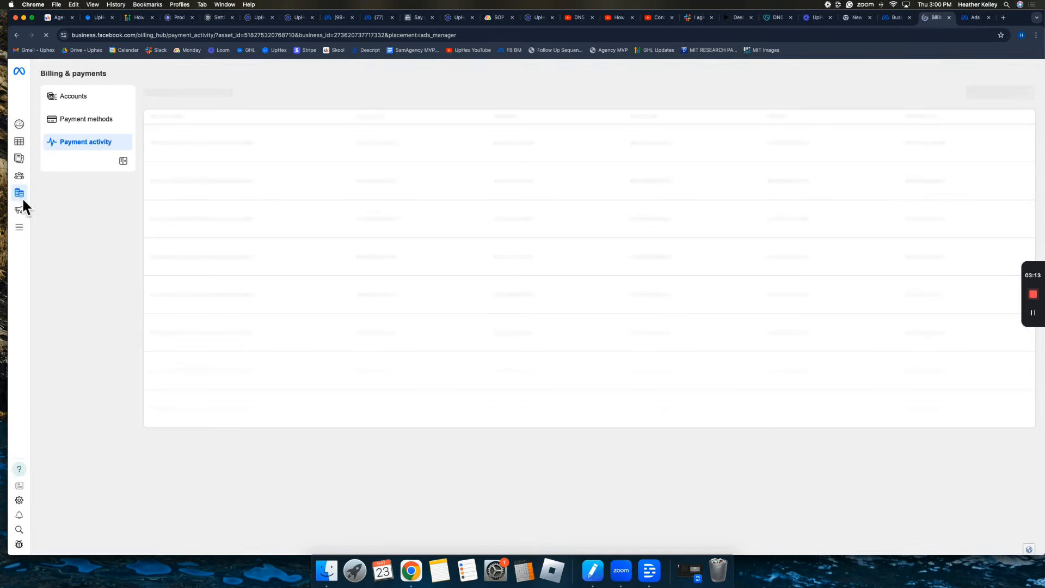
Open the billing details and view the payment threshold settings, closing them without saving.
mouse_move(28, 205)
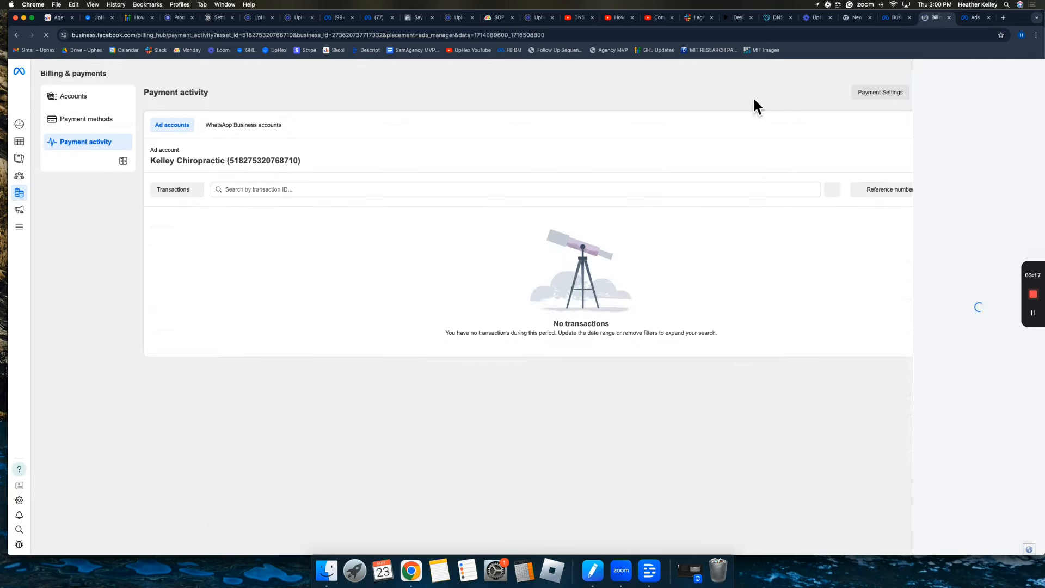
click(880, 93)
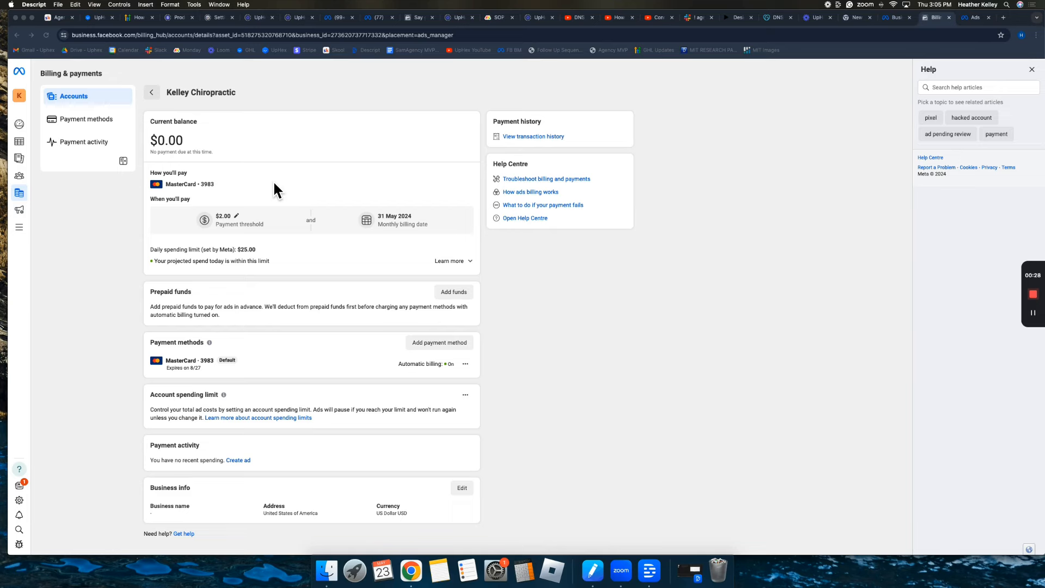
click(239, 218)
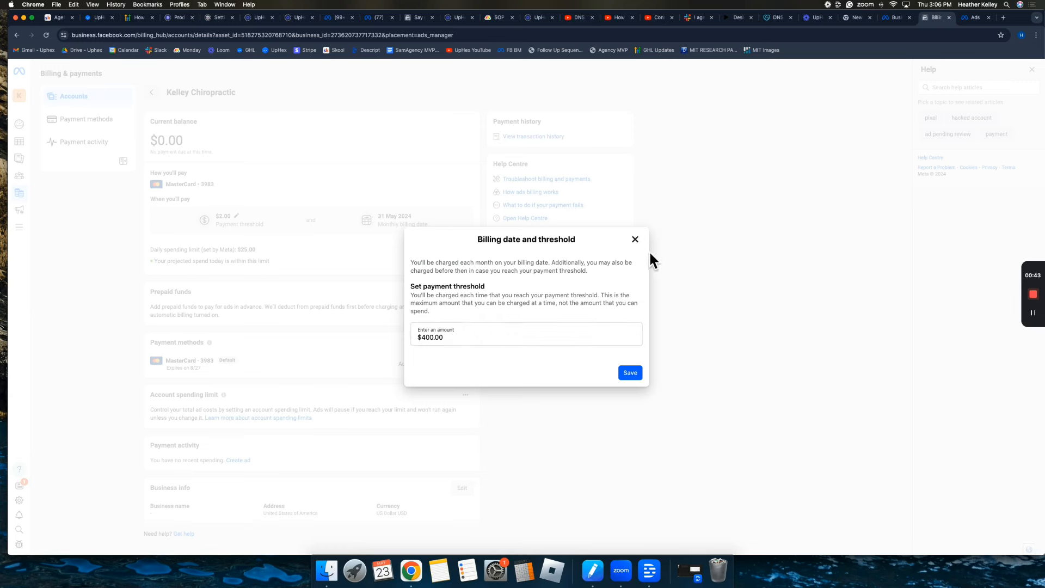
click(634, 239)
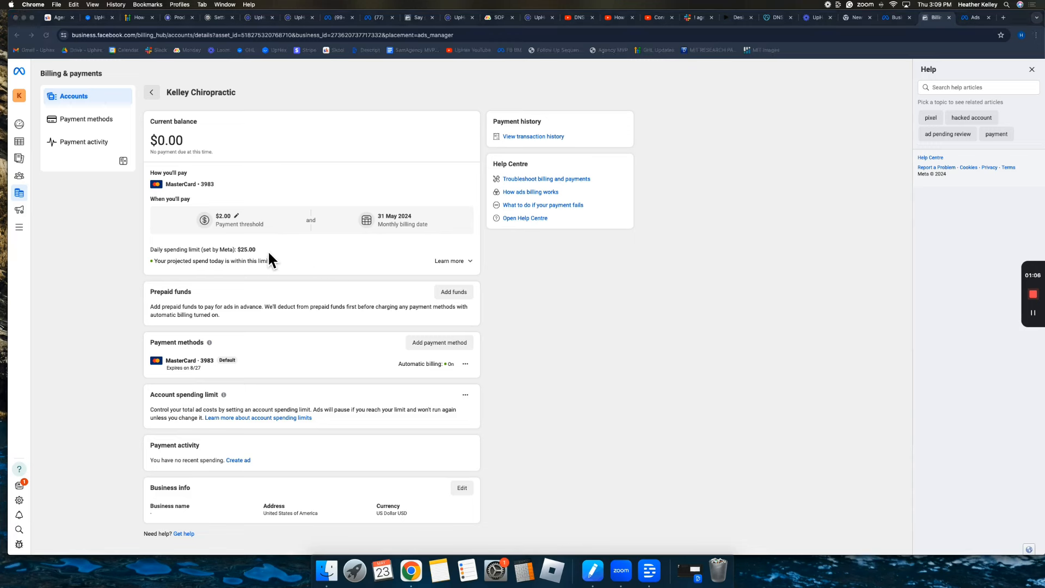
Highlight the $25.00 daily spending limit set by Meta and the $2.00 threshold amount.
click(268, 254)
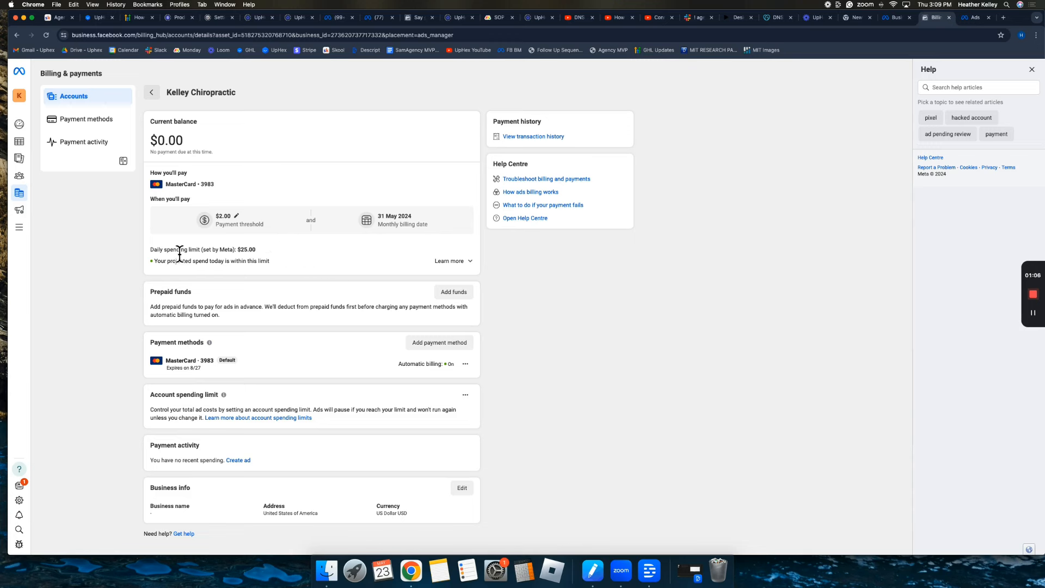
drag(151, 250, 264, 260)
click(210, 251)
drag(202, 250, 234, 250)
click(269, 253)
drag(237, 250, 276, 255)
double_click(246, 251)
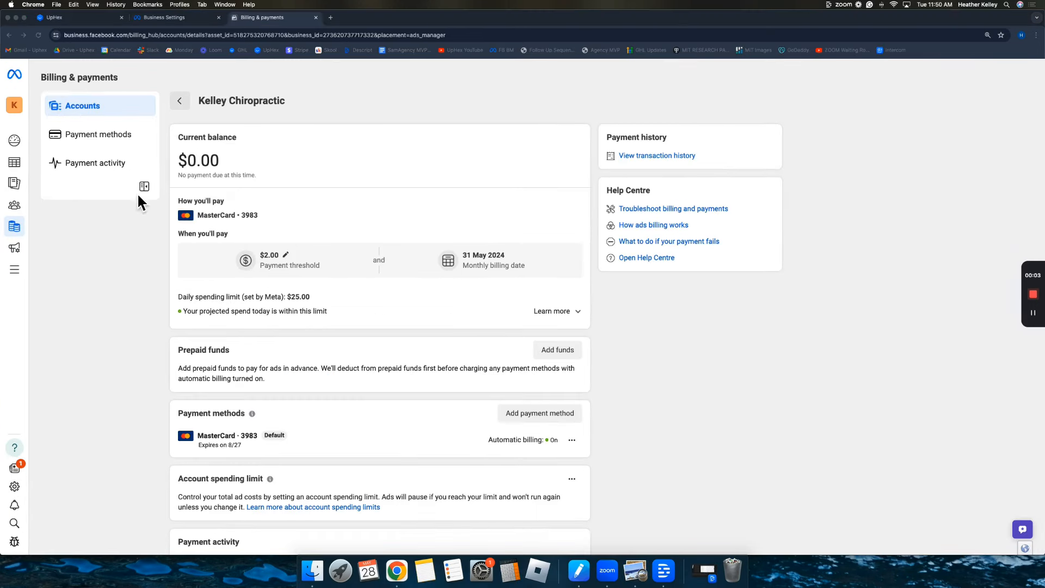
Leave Campaigns and switch Business settings to the Pages list, which shows no Pages yet.
click(34, 175)
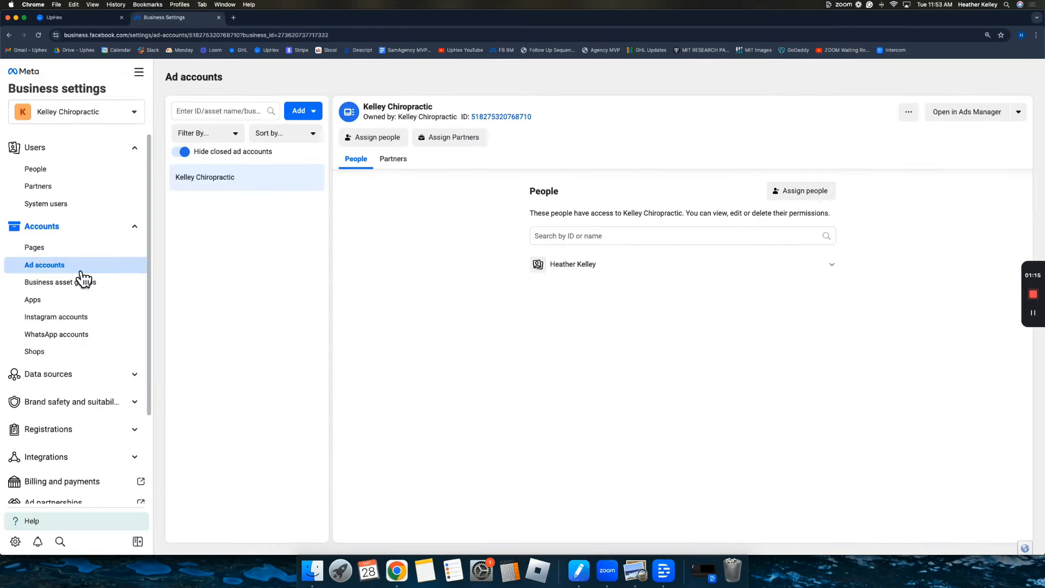
click(66, 250)
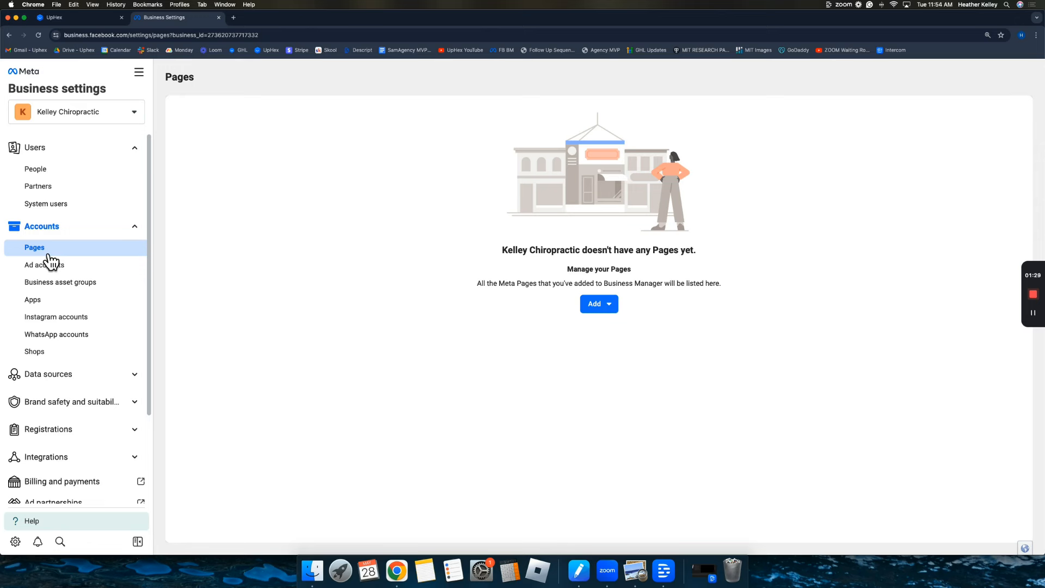
Start creating a new Facebook Page named 'Kelley Chiropractic'.
click(604, 313)
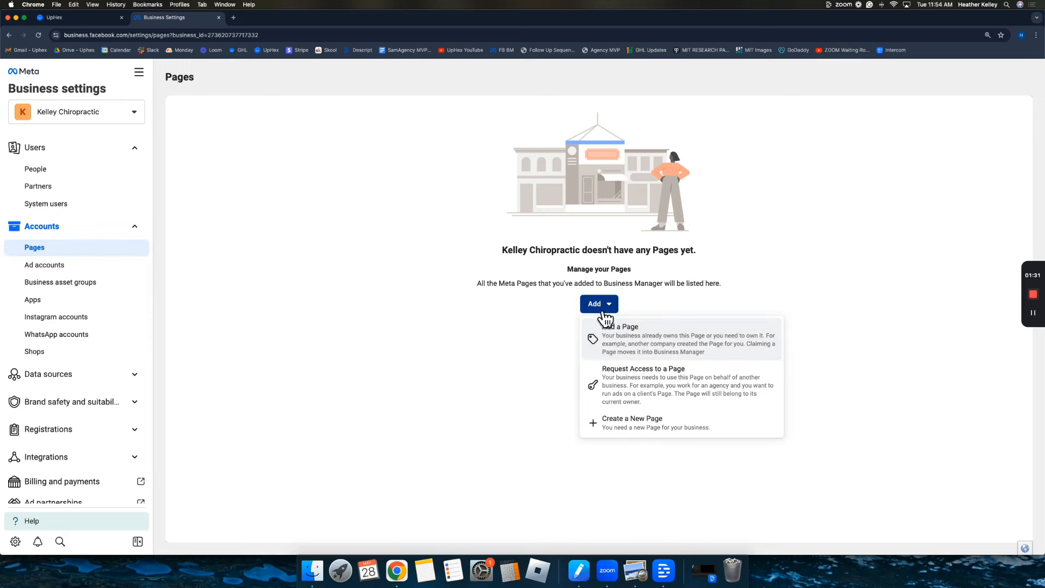
click(637, 427)
click(549, 220)
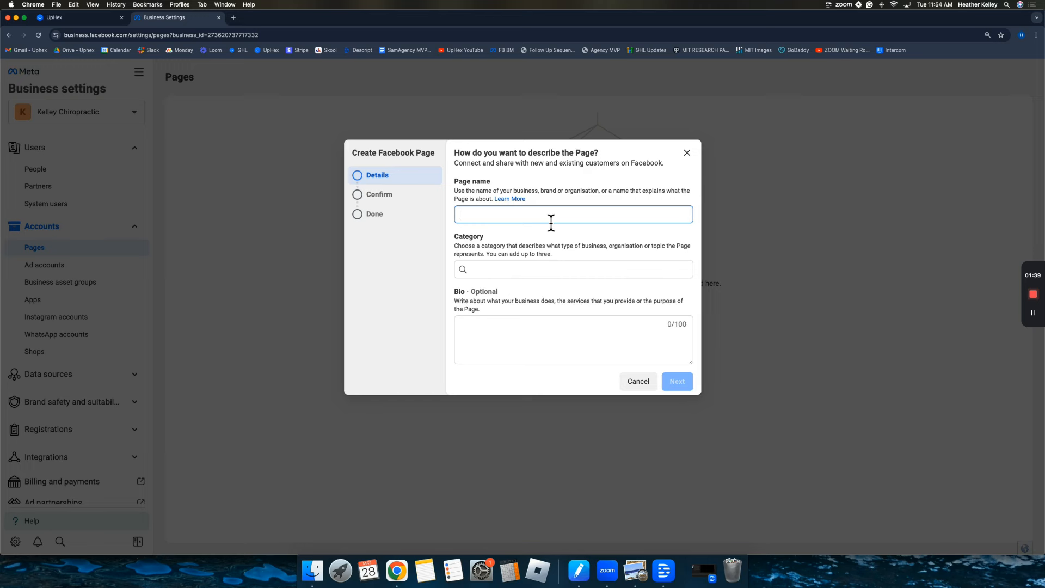
text(Kelley Chiroporact)
key(BackSpace)
key(BackSpace)
key(BackSpace)
text(ractic)
click(549, 271)
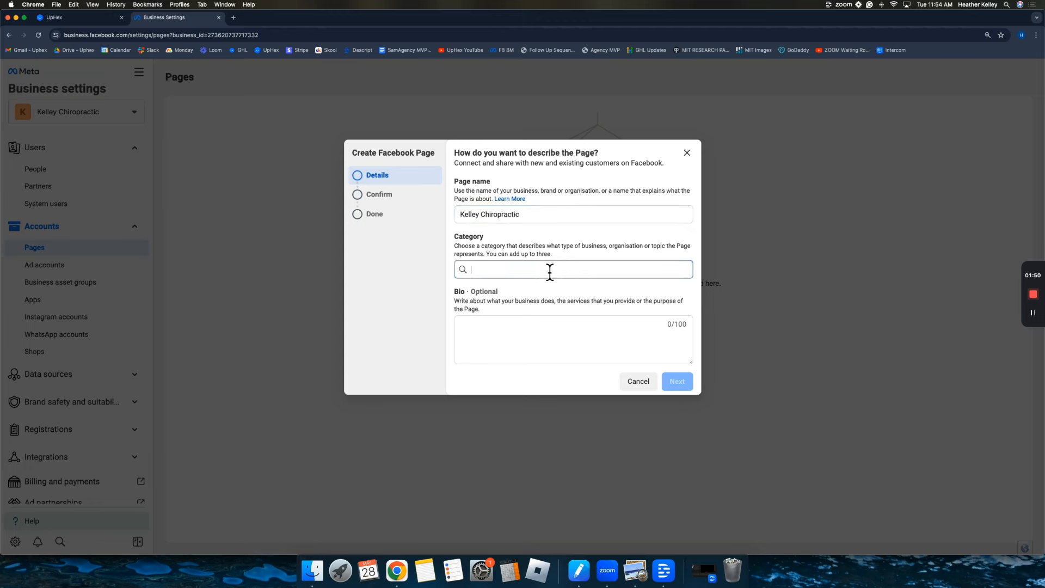
Set the category to Chiropractor and write a bio about Decompression therapy and Neuropathy.
click(474, 276)
text(chirop)
click(482, 294)
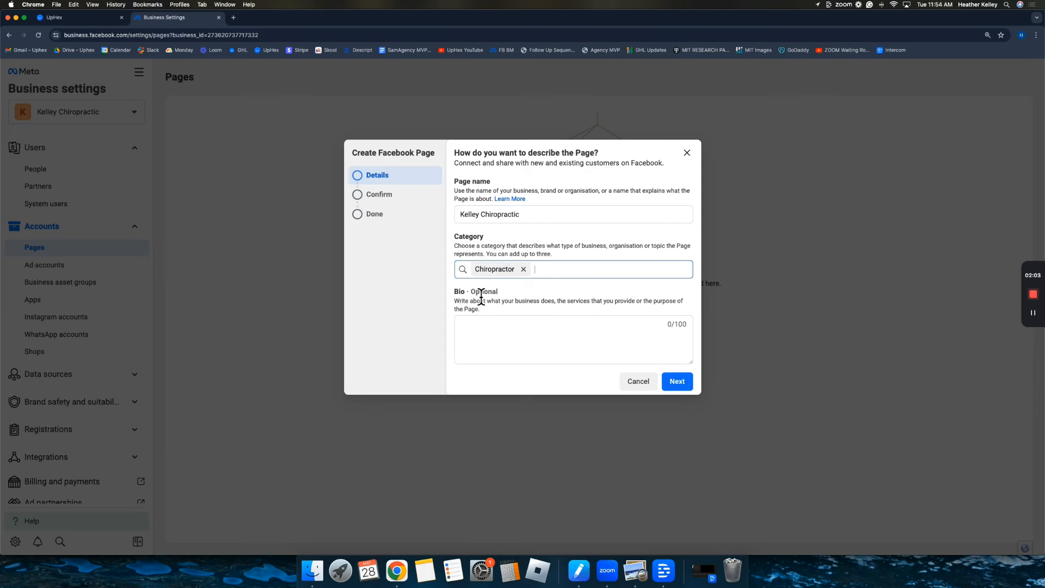
click(537, 251)
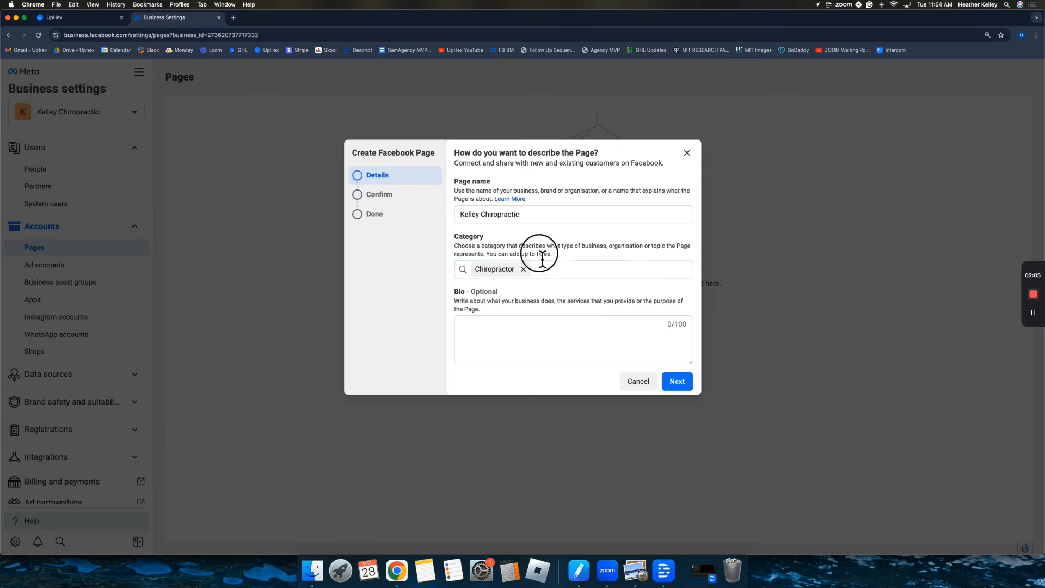
drag(555, 254, 487, 254)
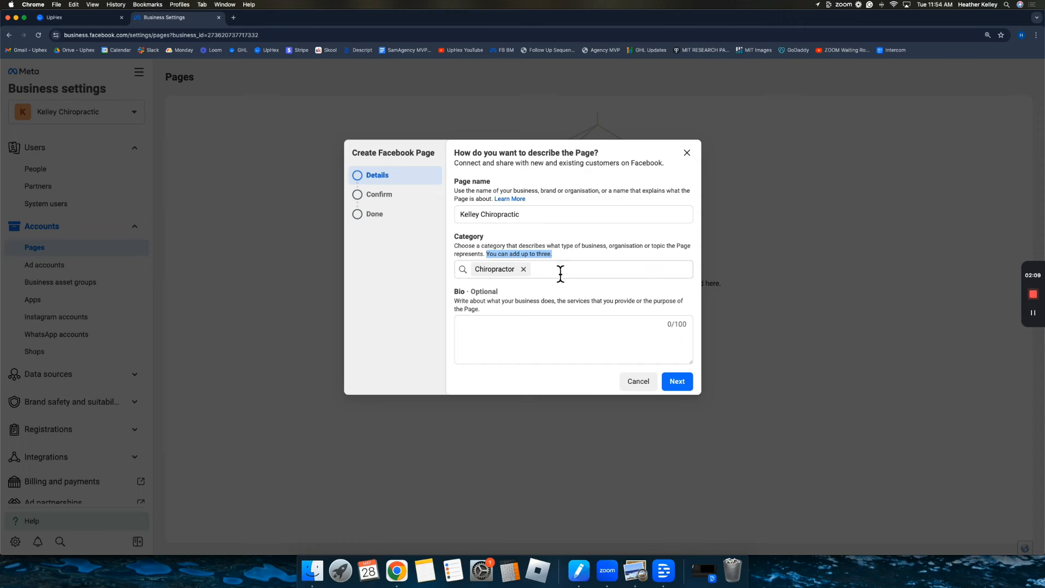
click(550, 323)
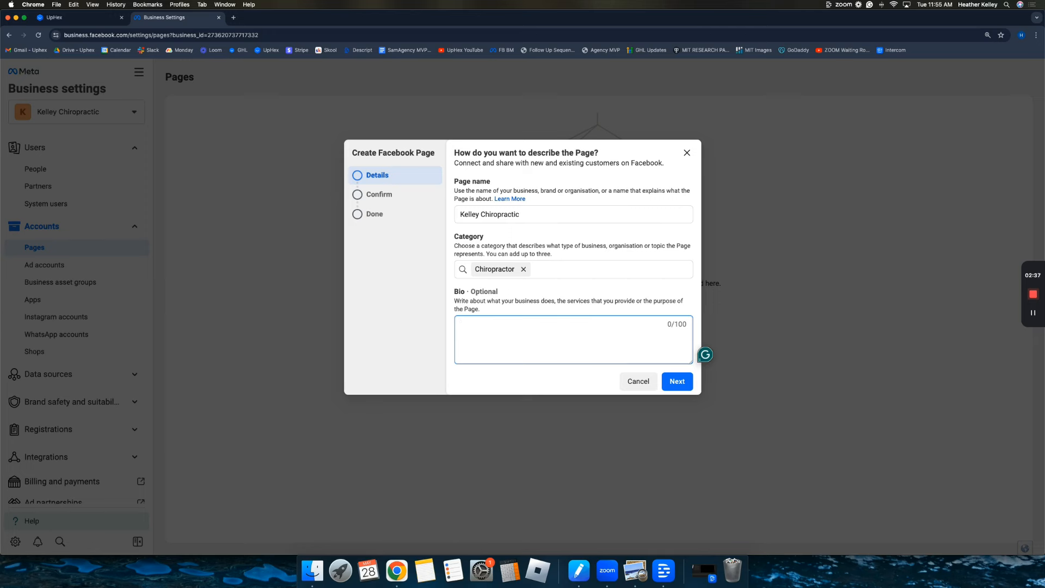
text(We are a chiropractic clinic)
text( that specialized)
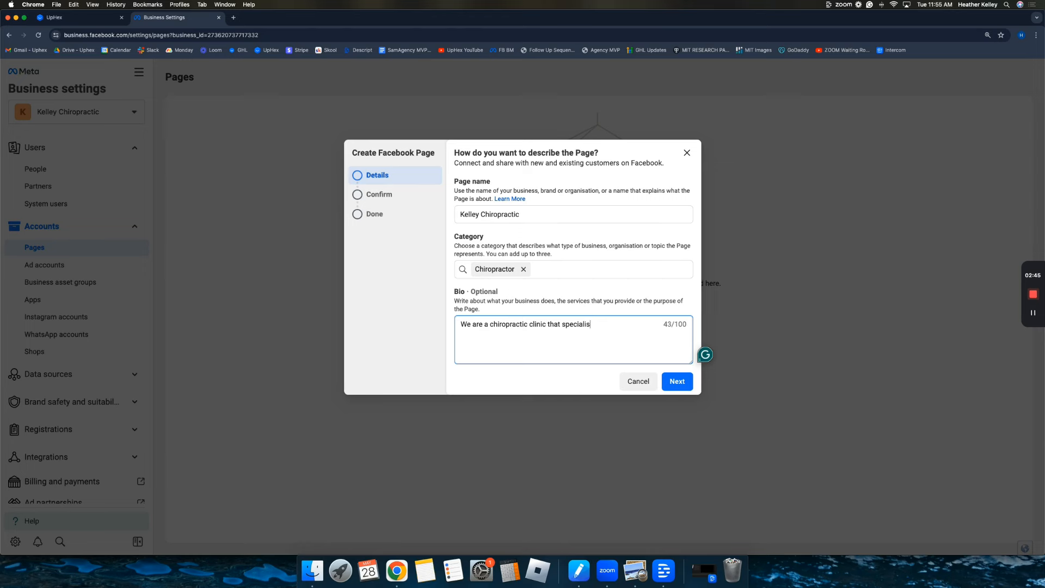
text( is in Decompression therapy and Neuropathy.)
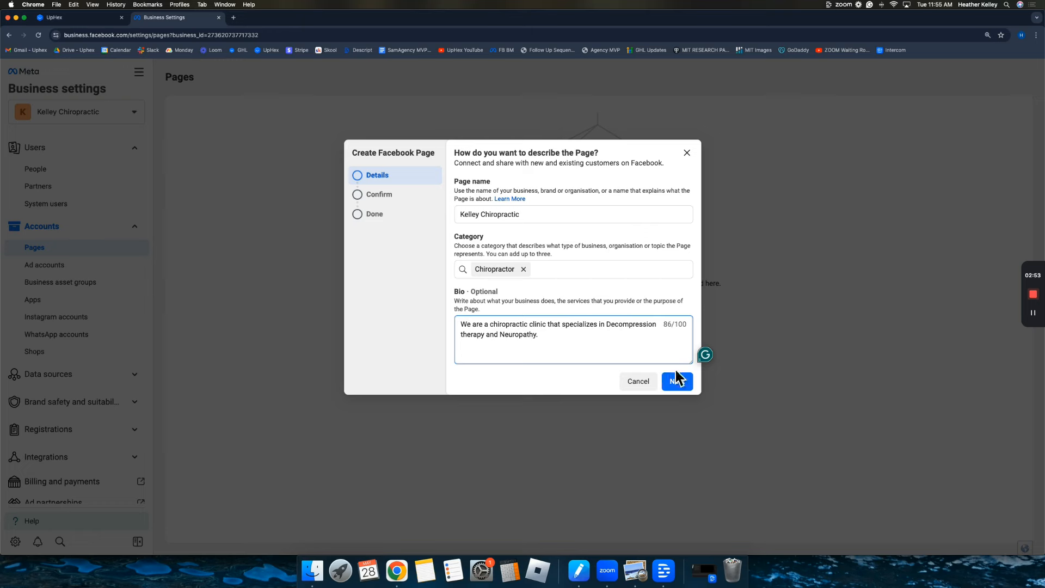
click(677, 381)
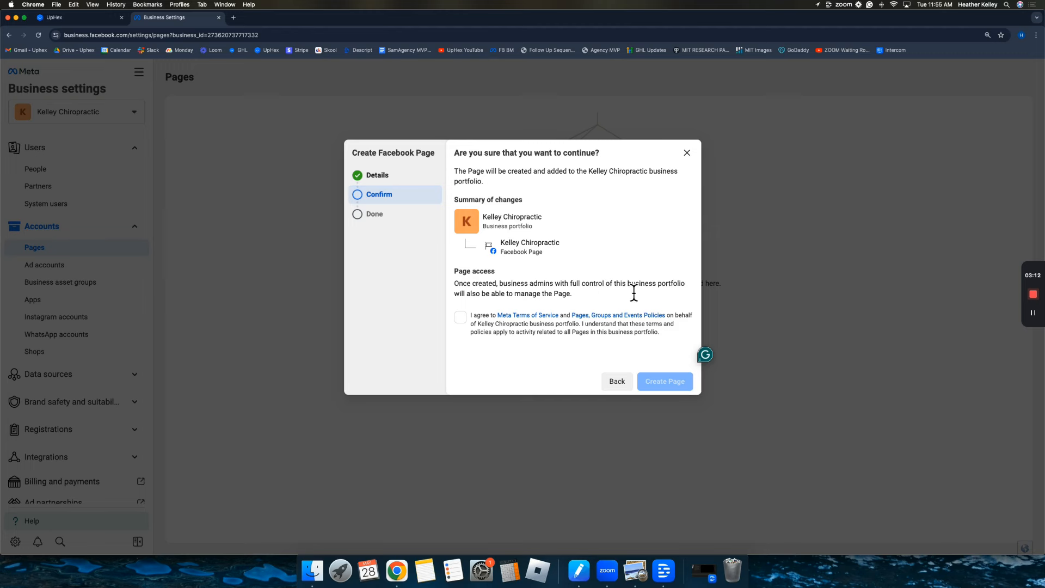
Agree to the Meta terms and try creating the Page as Kelley Chiropractic.
drag(543, 219, 543, 219)
drag(500, 219, 480, 217)
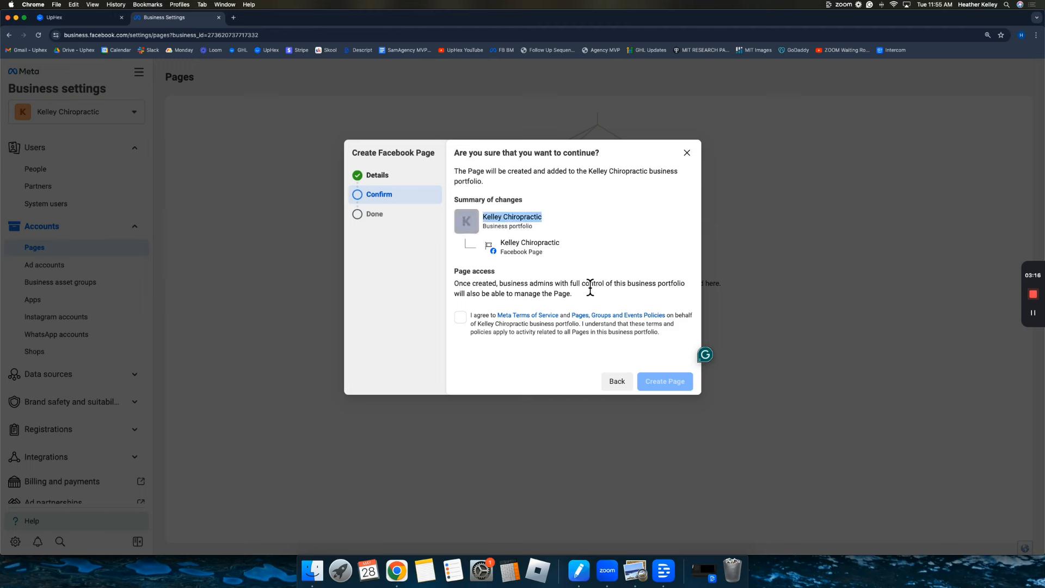
click(460, 317)
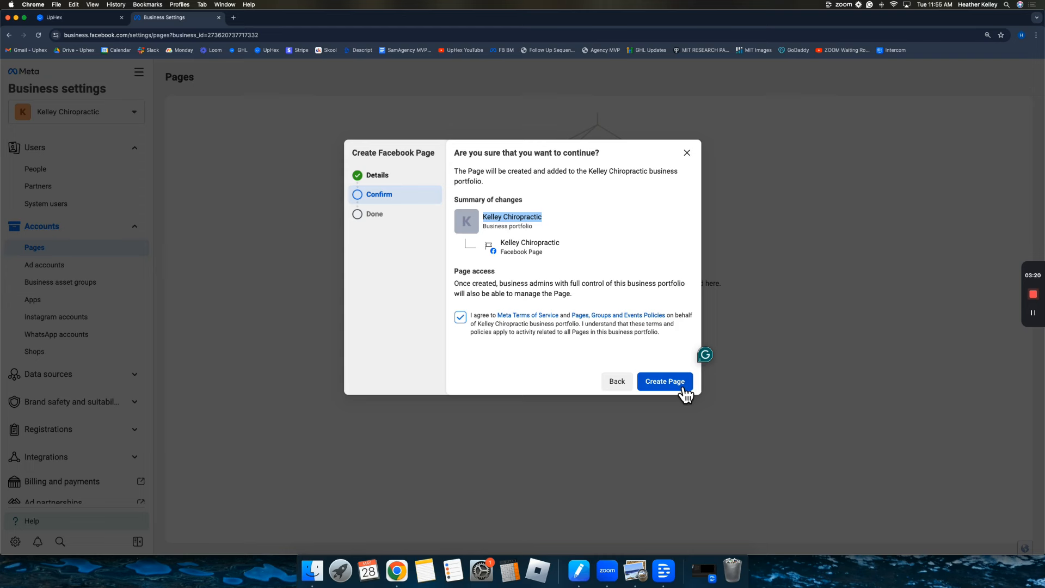
click(677, 383)
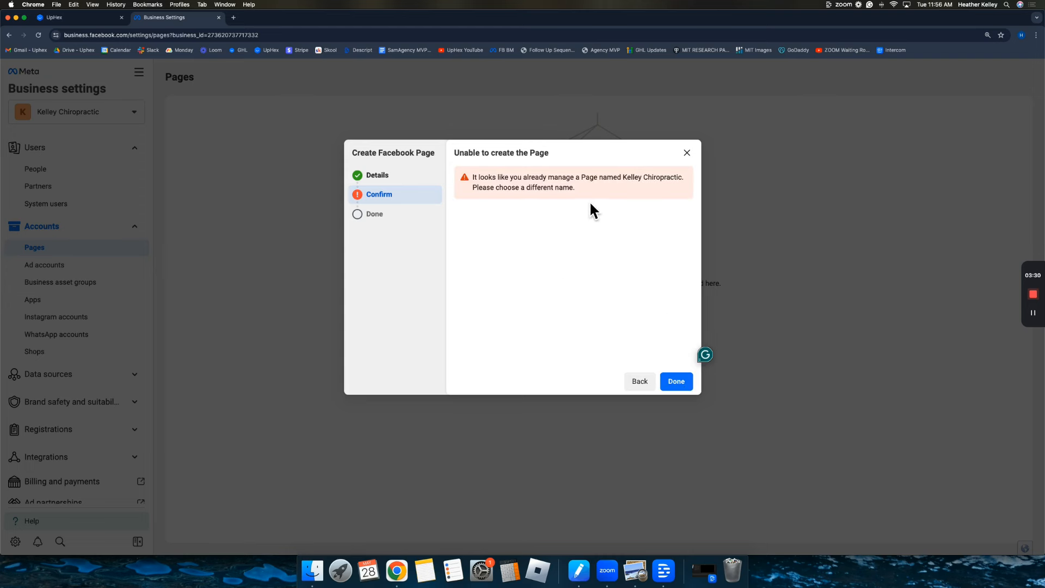
Rename the Page to 'Kelley Chiropractic DC', accept the terms again and create it.
click(639, 381)
click(553, 214)
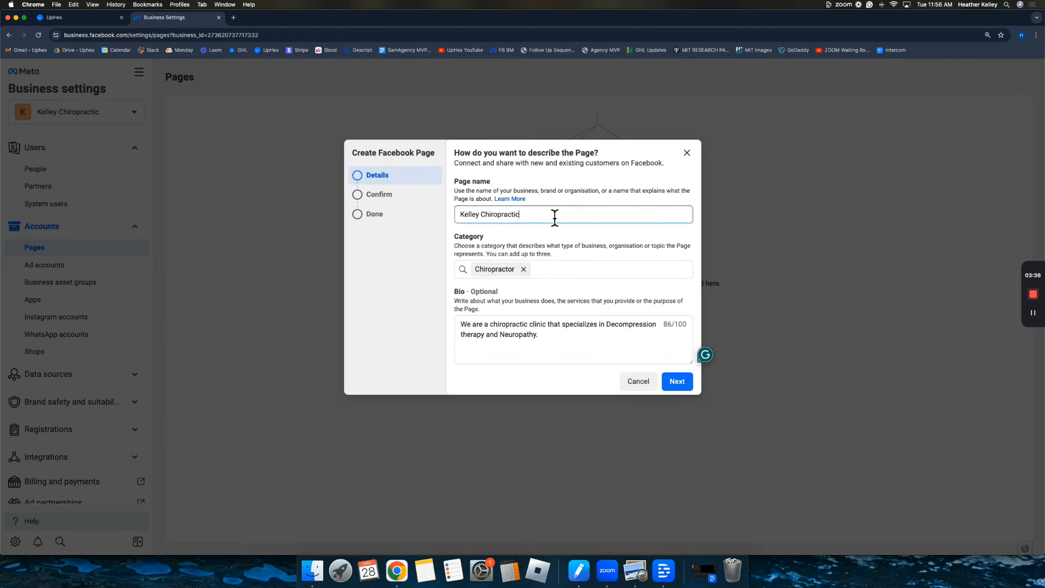
text(DC)
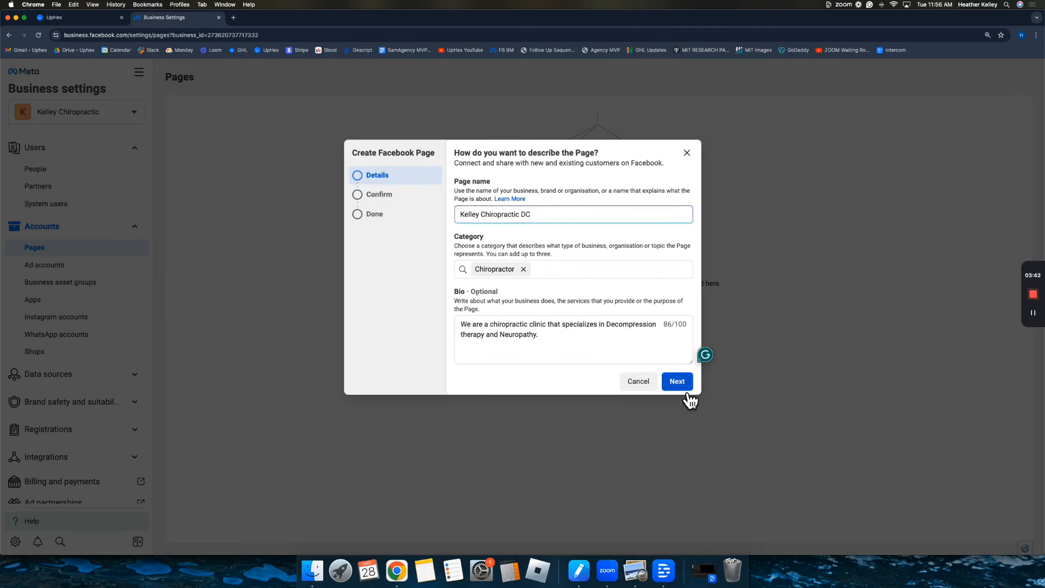
click(682, 386)
click(461, 317)
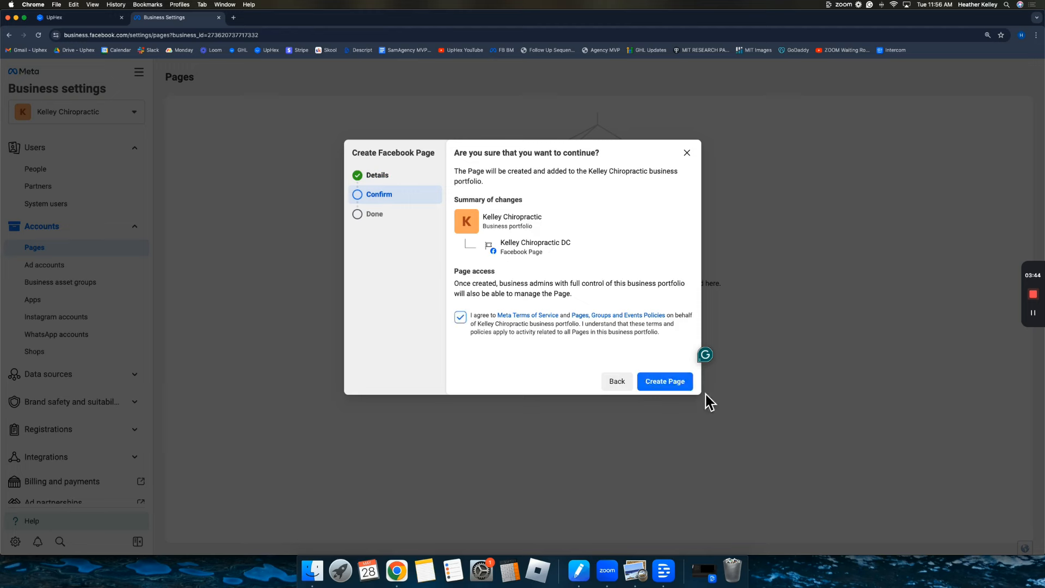
click(666, 383)
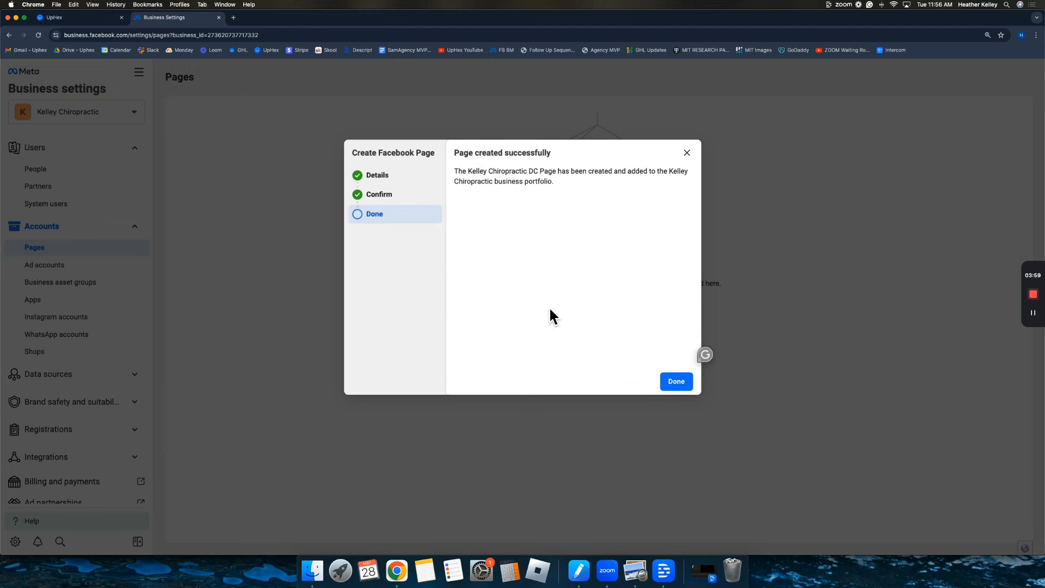
click(679, 383)
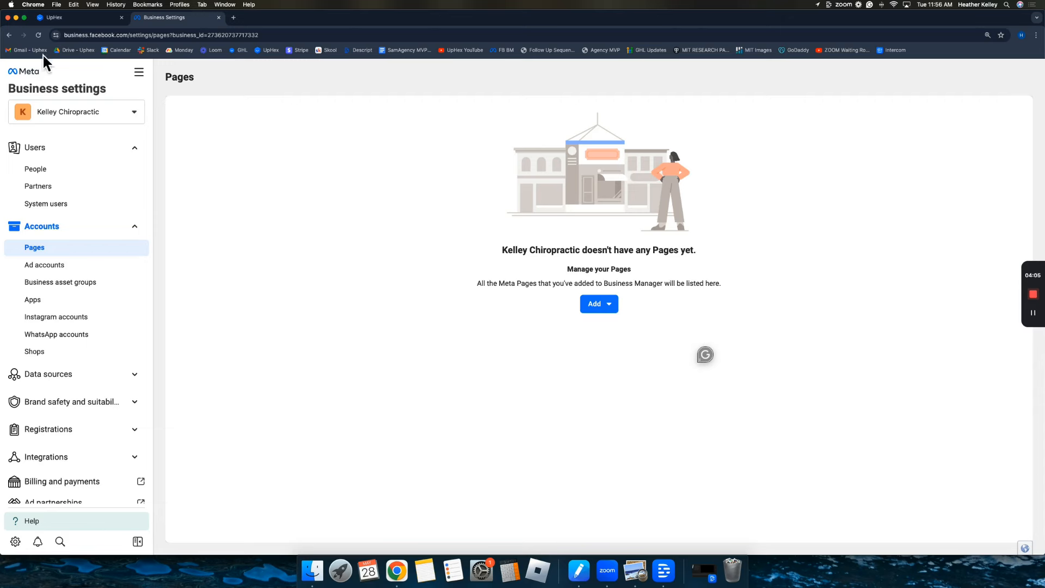
Reload to list Kelley Chiropractic DC and expand its admin's Full control permissions.
click(39, 36)
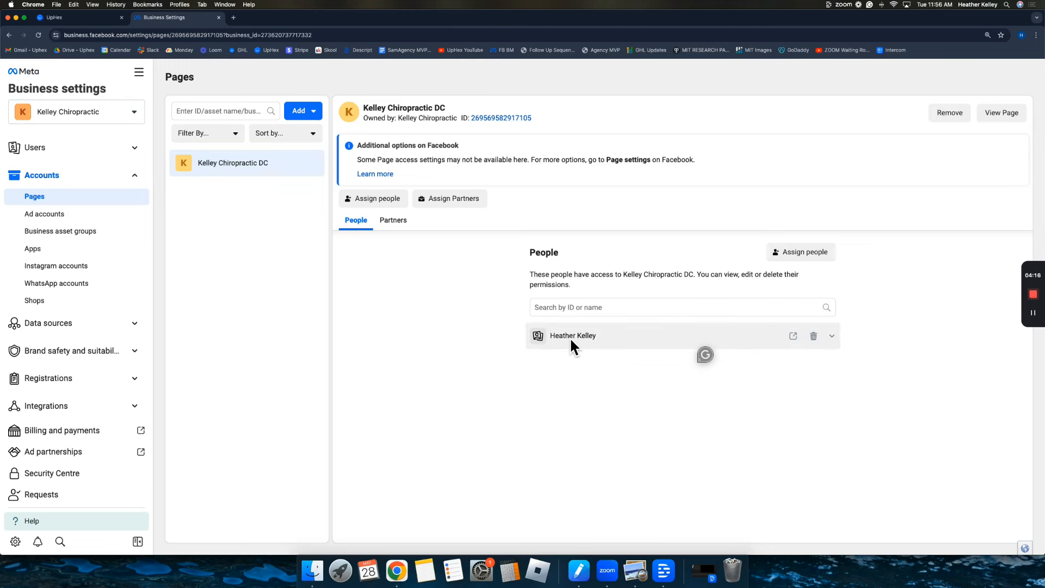
click(840, 343)
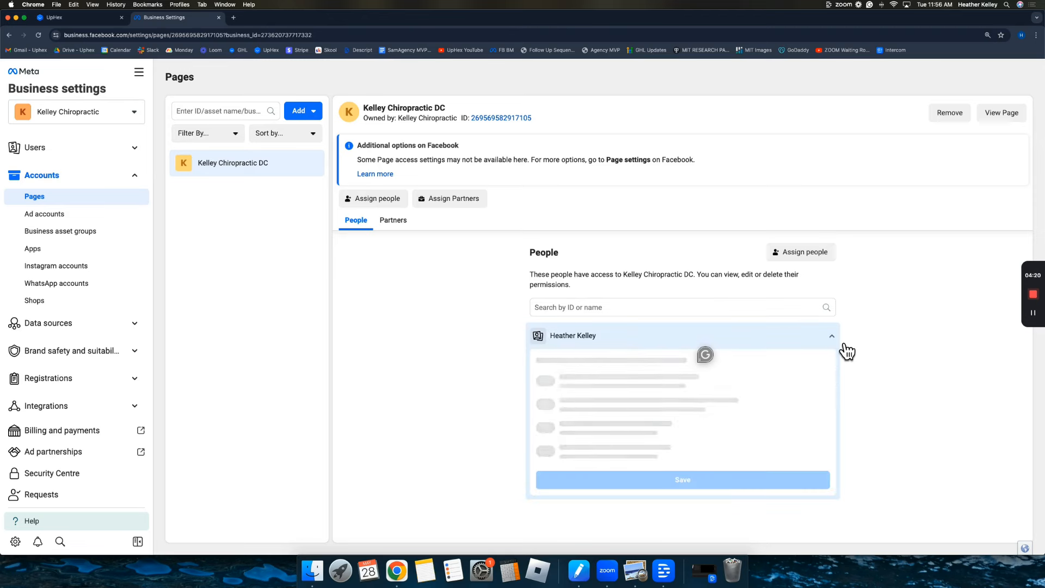
scroll(648, 386, down, 1)
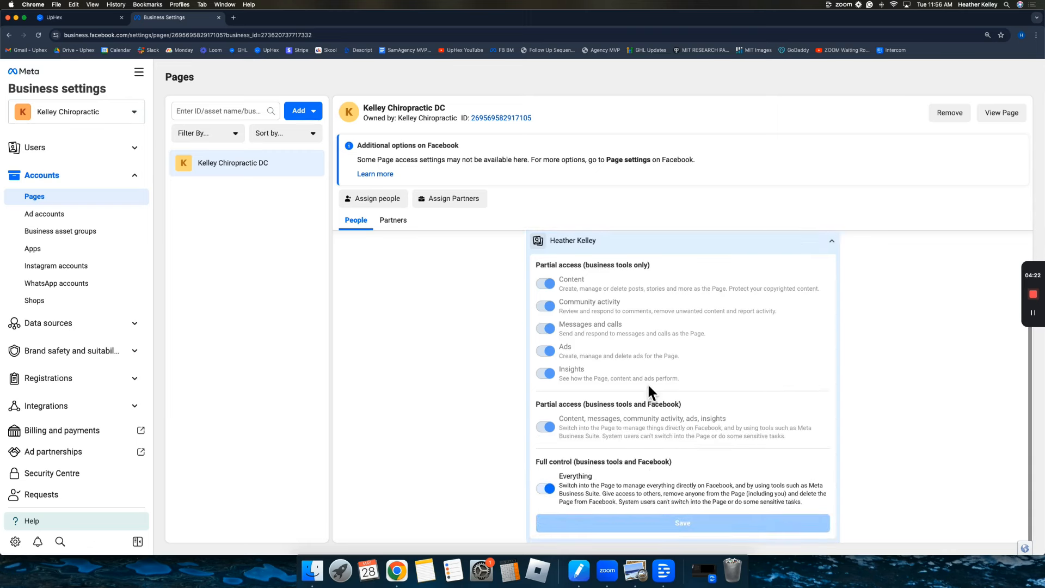
scroll(619, 381, up, 2)
scroll(616, 375, down, 2)
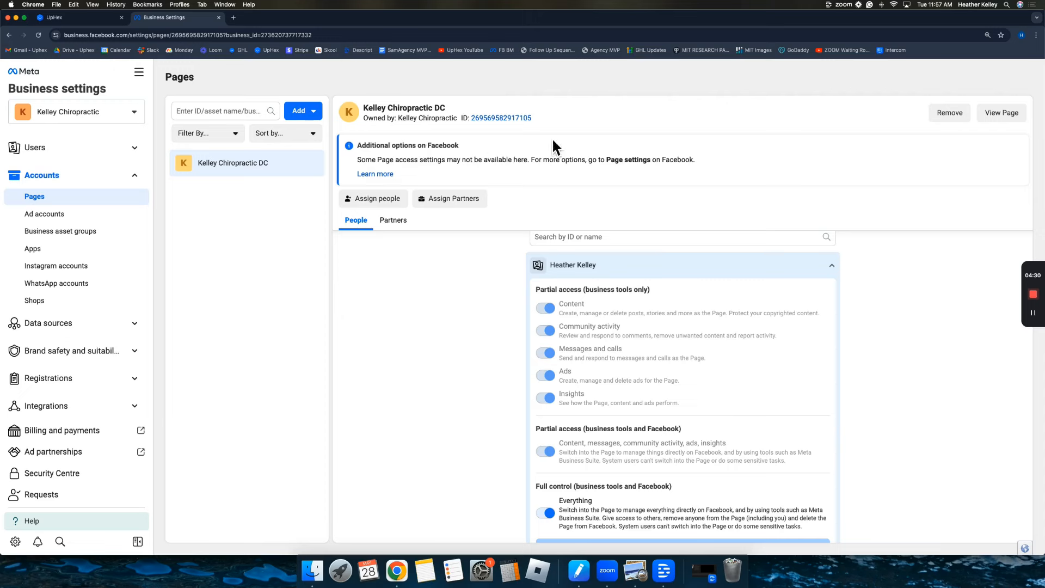
View the new Kelley Chiropractic DC Page and switch your profile into it.
click(1001, 114)
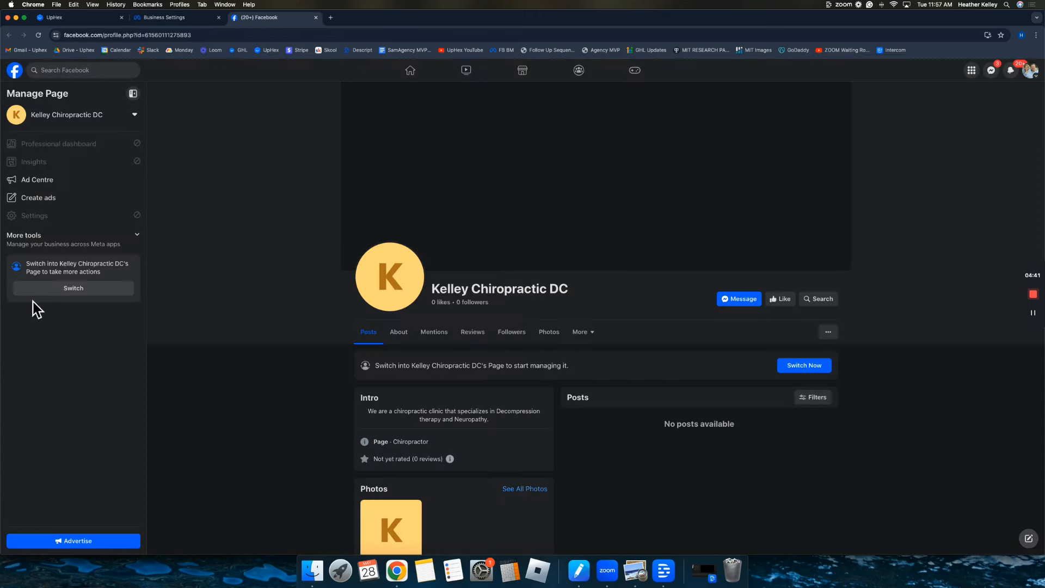
triple_click(122, 273)
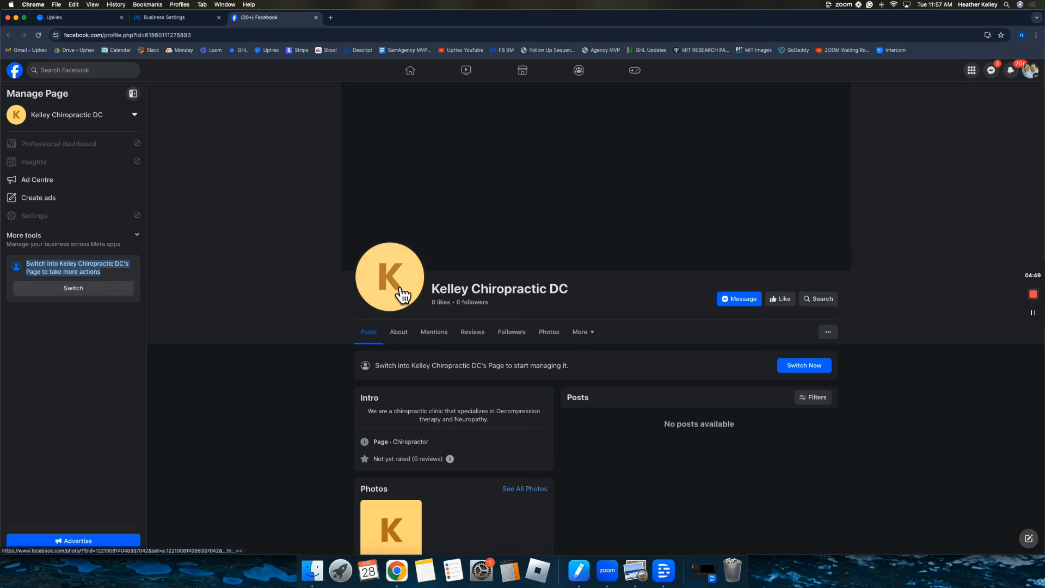
click(65, 288)
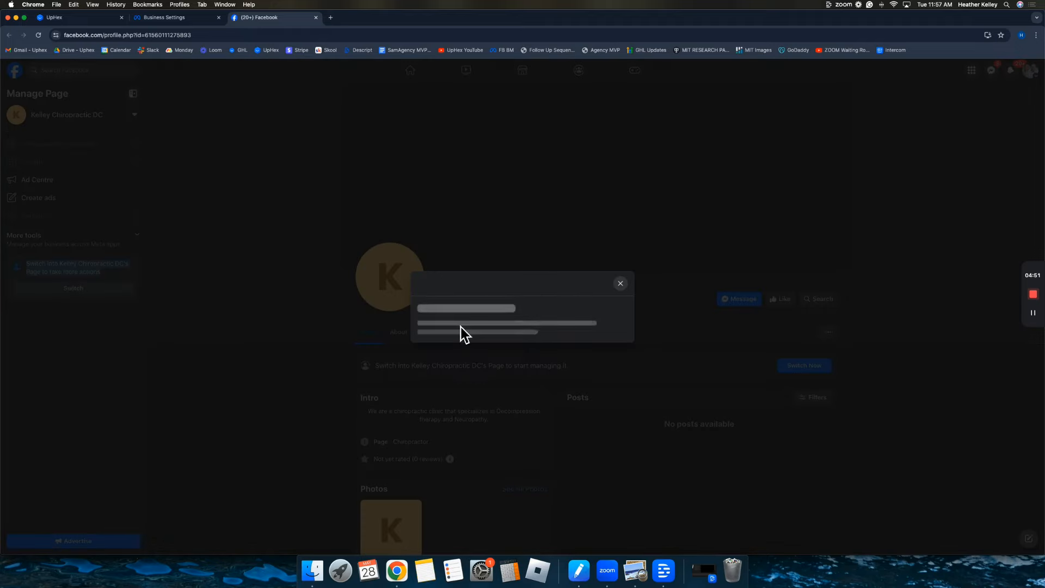
click(599, 351)
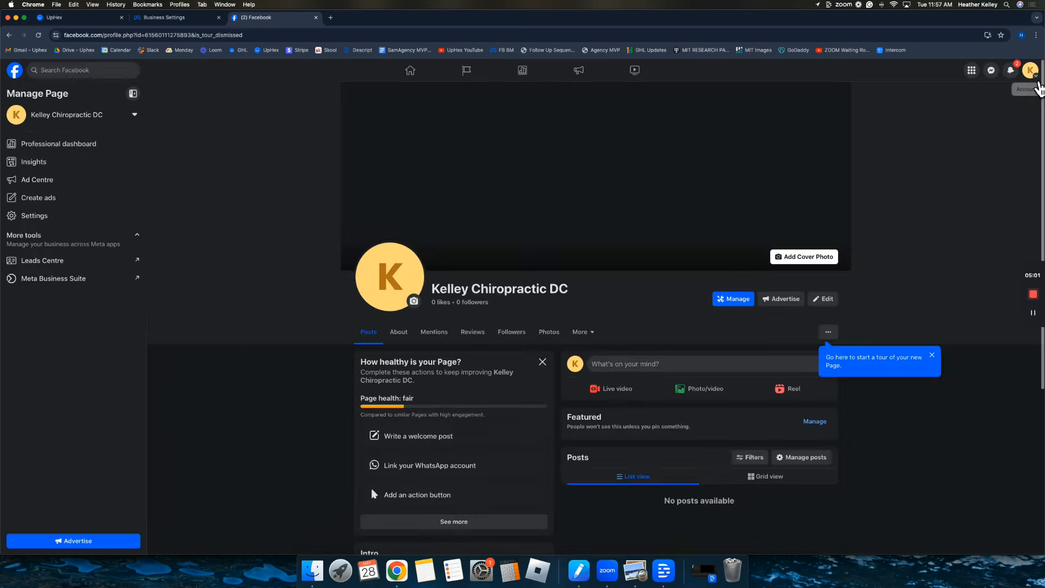
click(1029, 70)
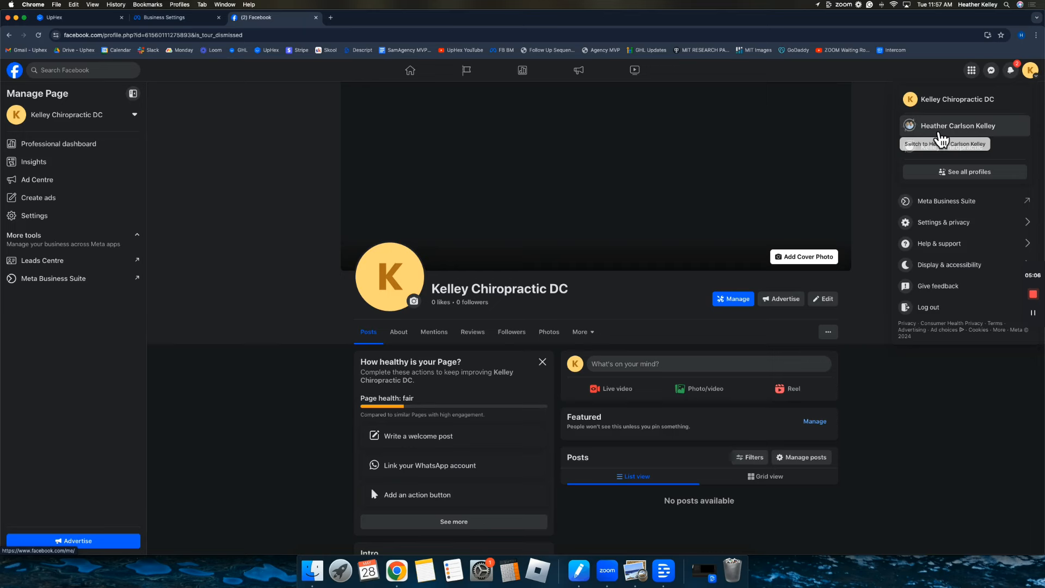
click(881, 111)
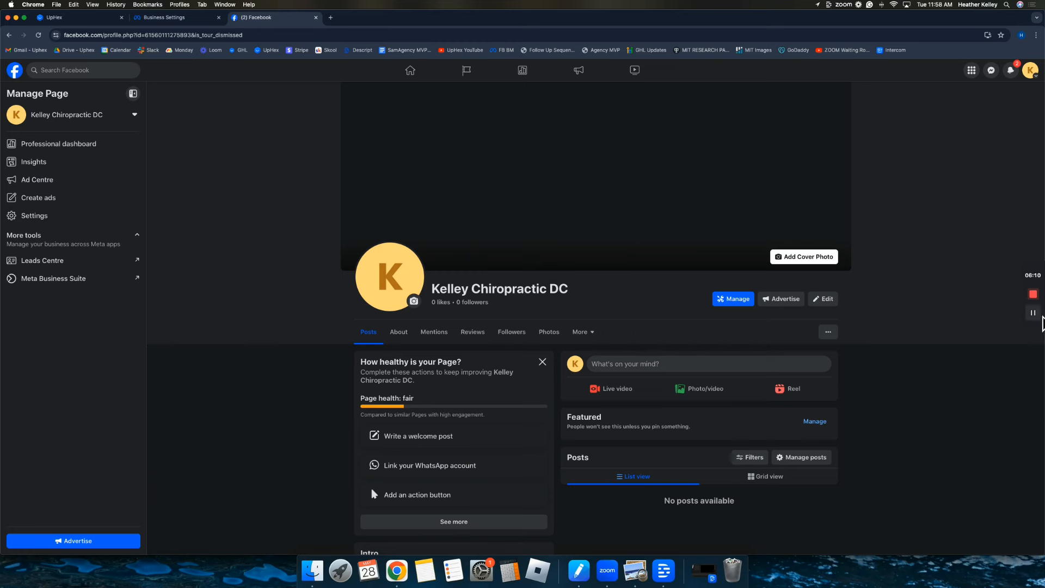
click(1034, 314)
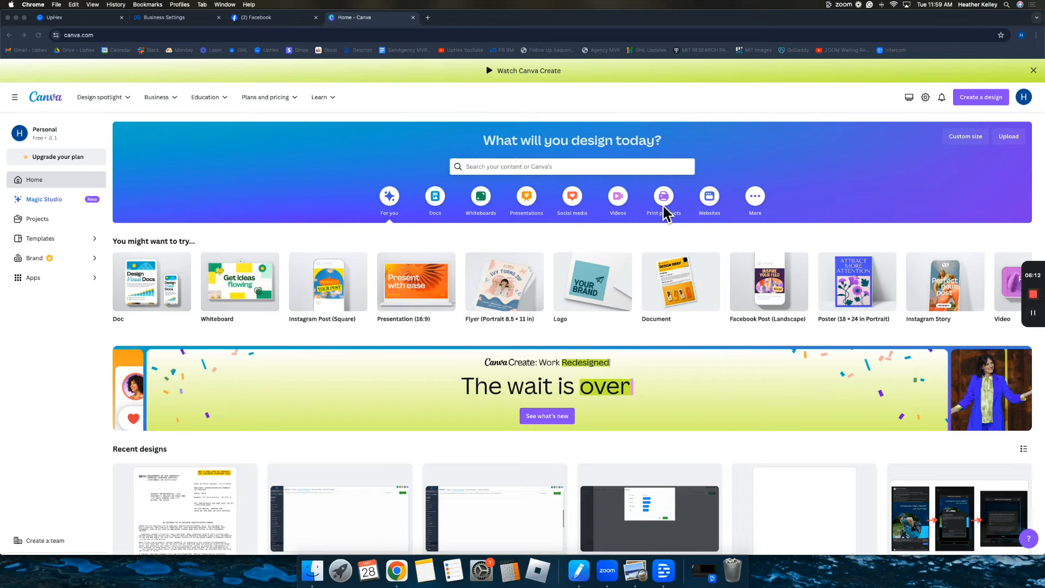
Search Canva for 'Facebook cover' templates and start a blank Facebook Cover design.
click(584, 168)
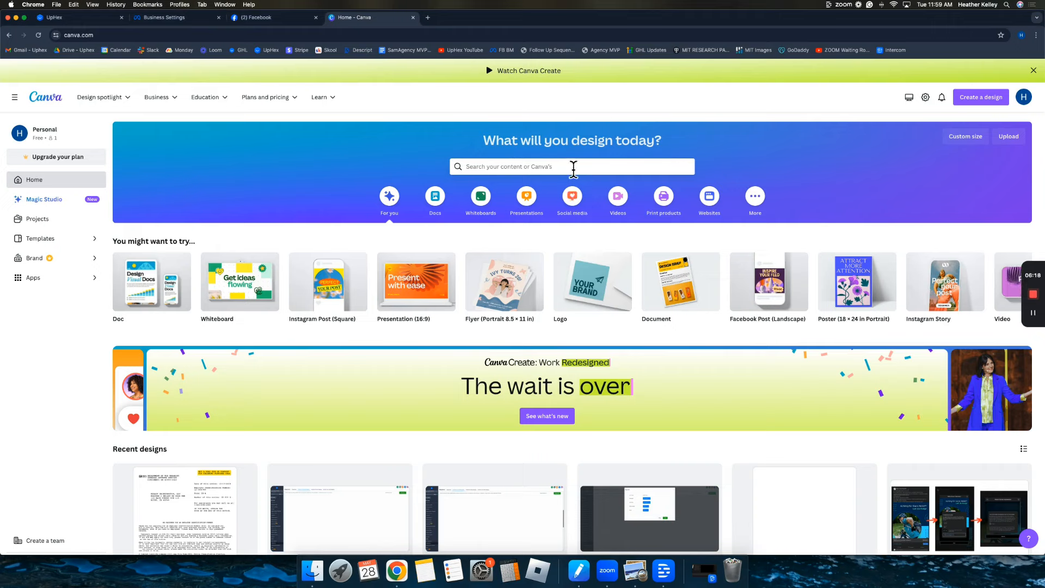
click(573, 168)
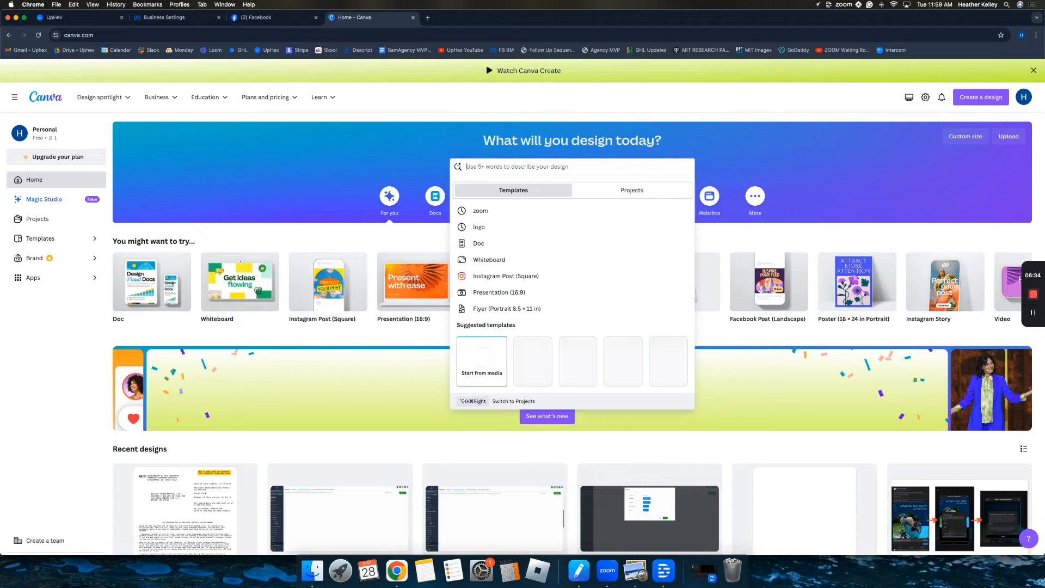
text(Facebook cov)
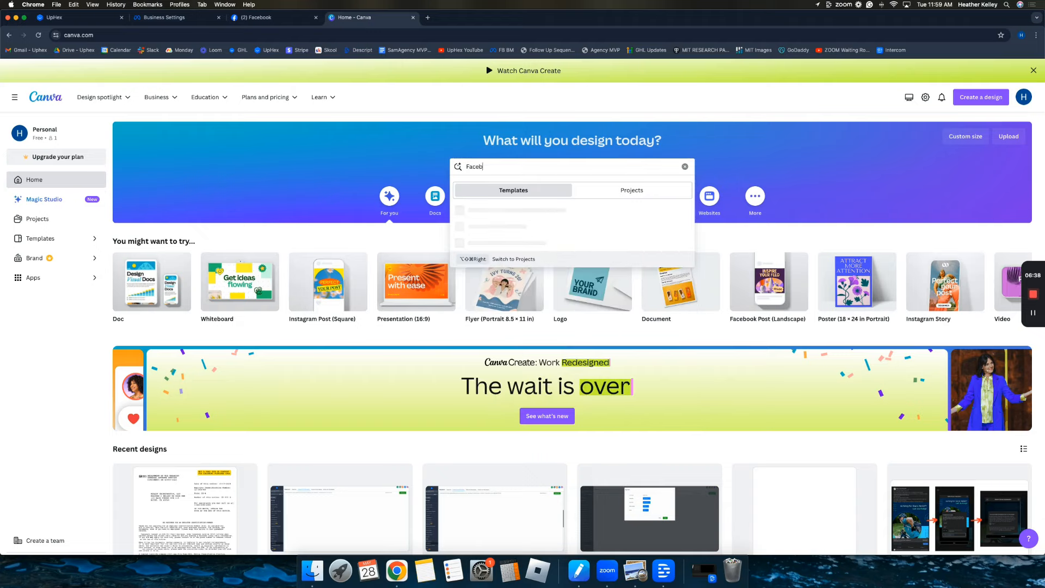
text(er)
key(Return)
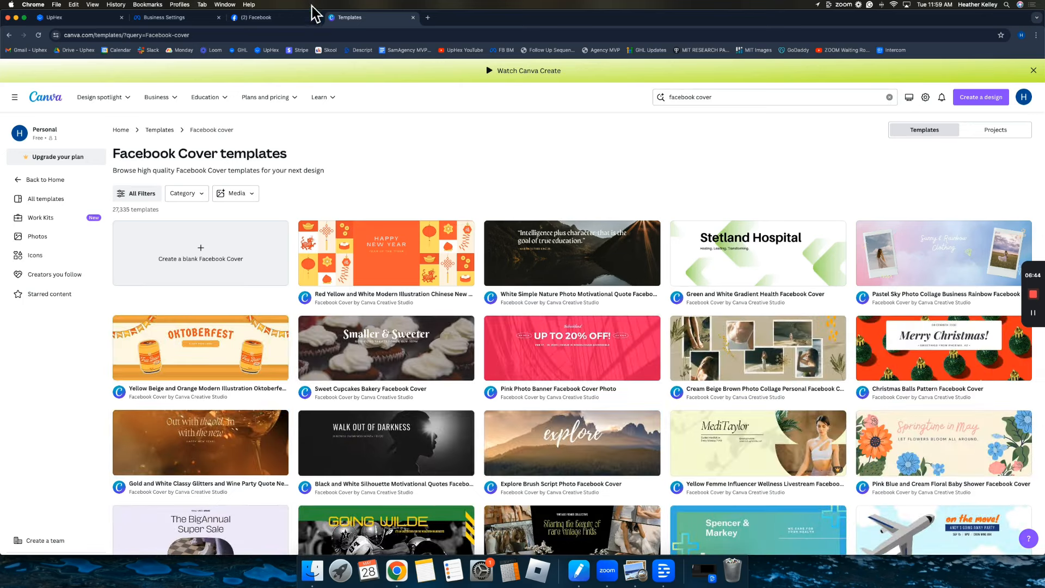
click(291, 18)
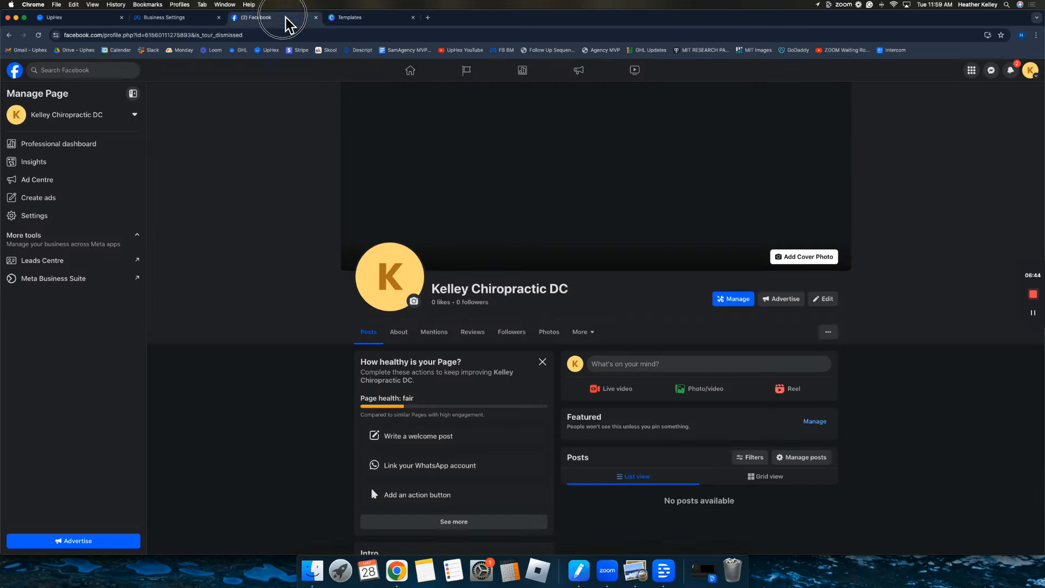
click(349, 18)
click(195, 260)
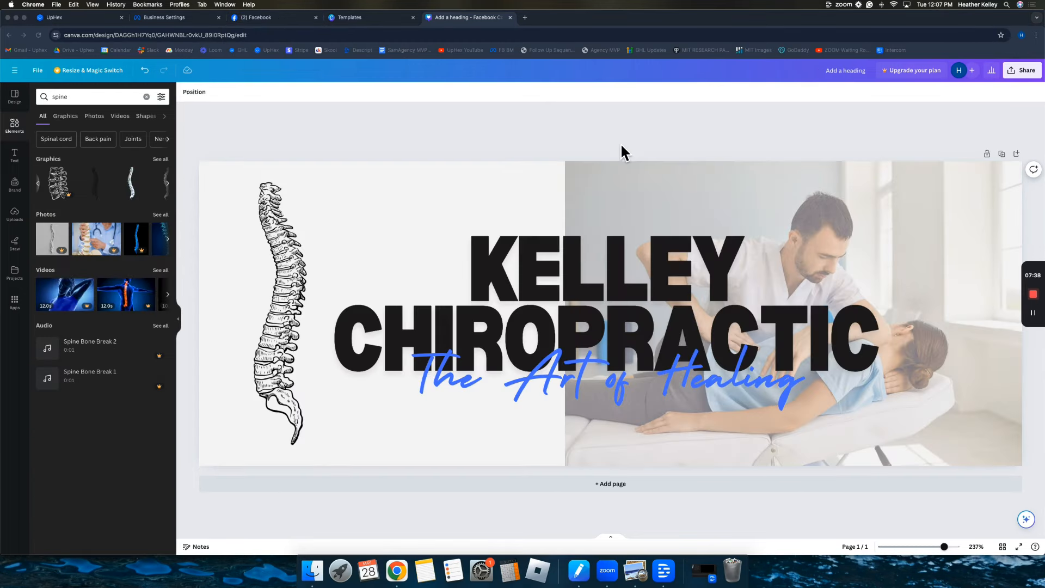
Download the finished Kelley Chiropractic cover design from Canva as a PNG.
click(1023, 70)
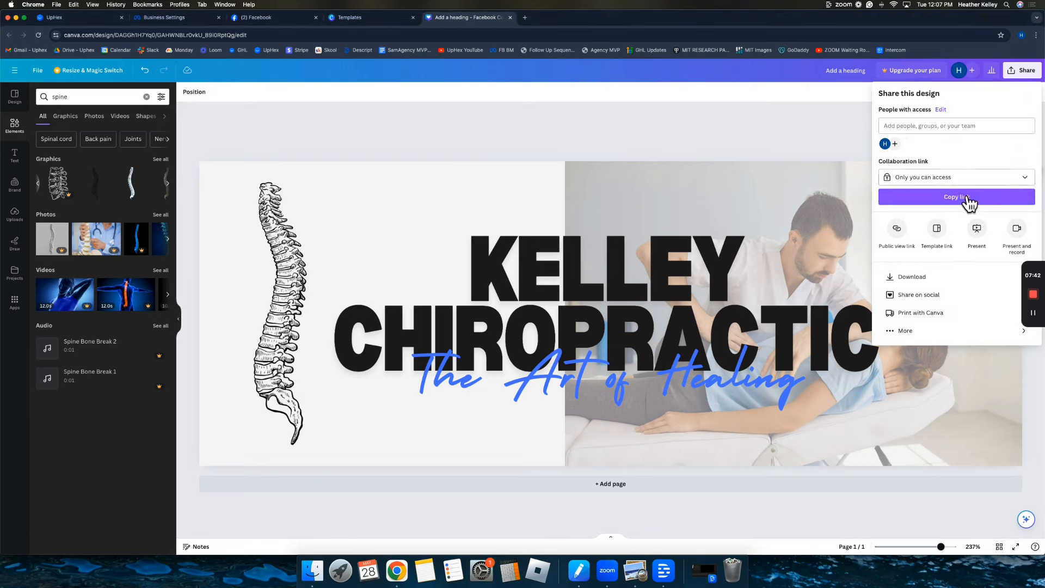
click(926, 277)
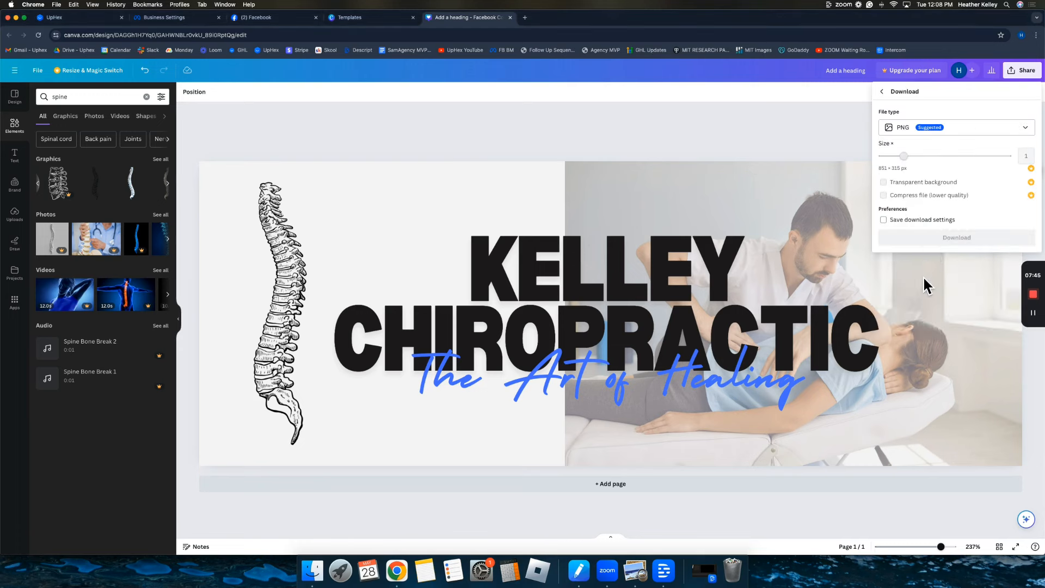
click(928, 241)
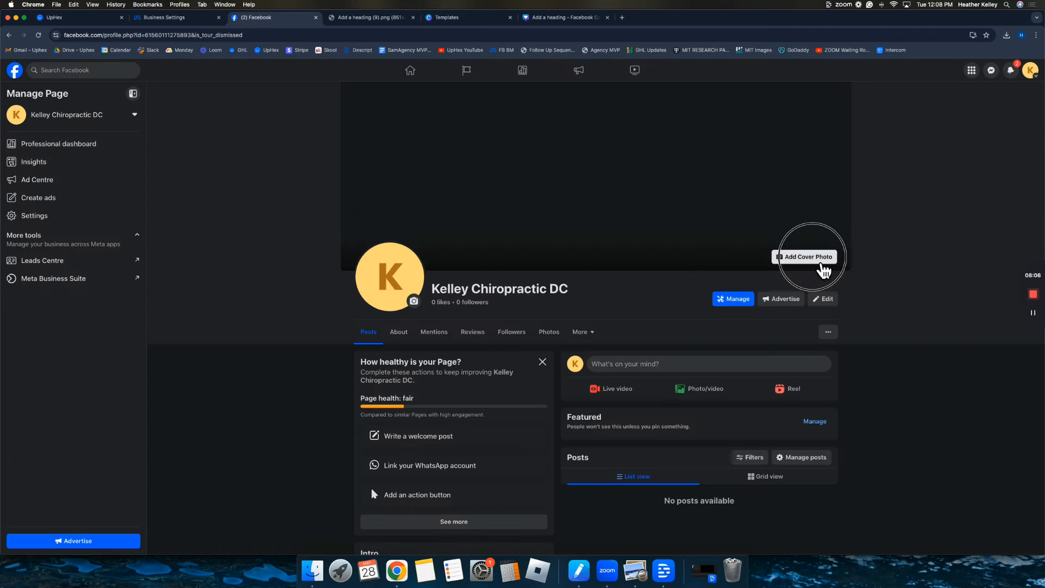
Upload the downloaded Canva PNG as the Page's cover photo and save it.
click(818, 261)
click(758, 293)
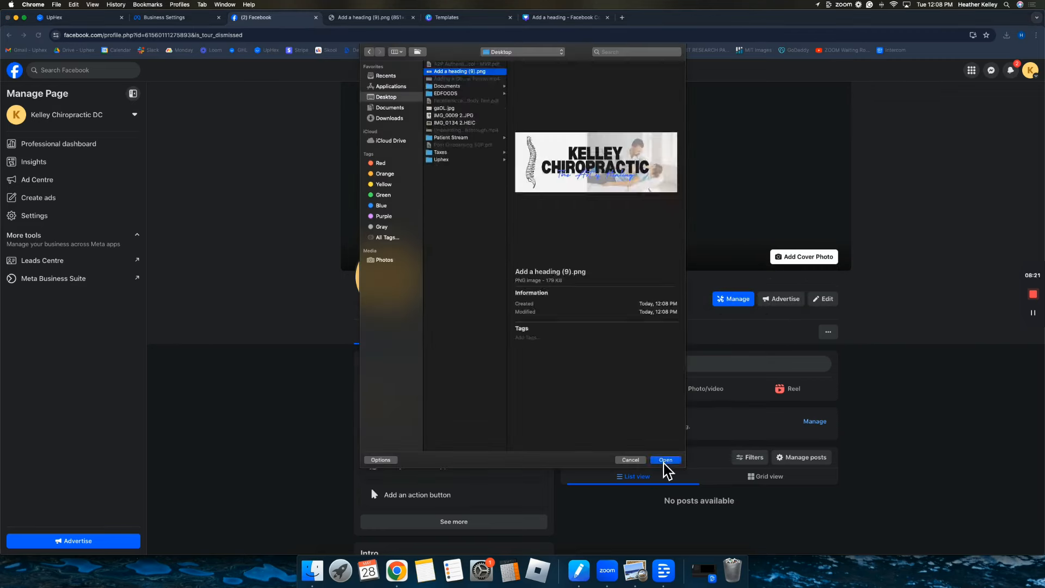
click(666, 458)
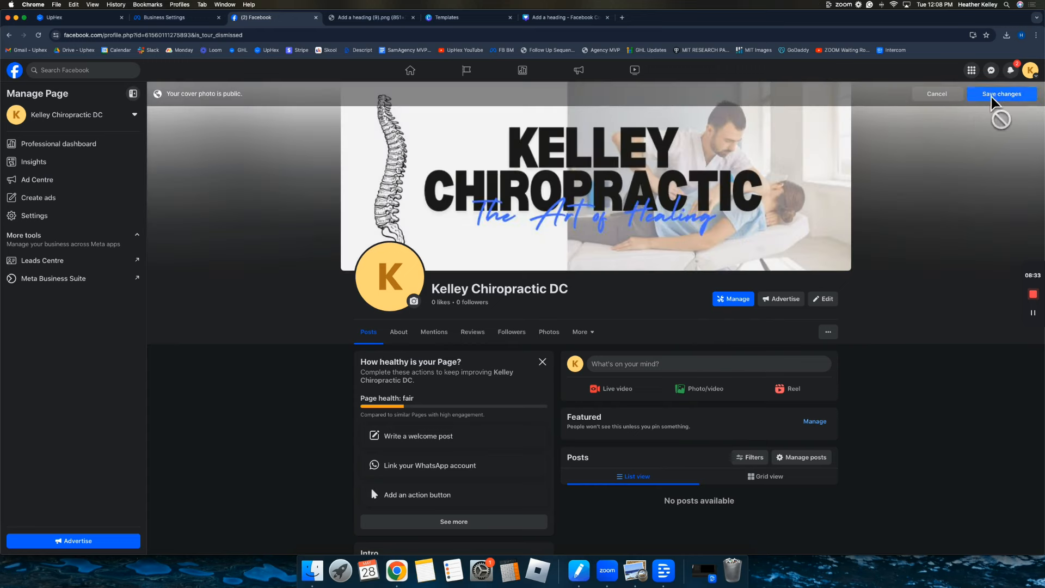
click(1000, 106)
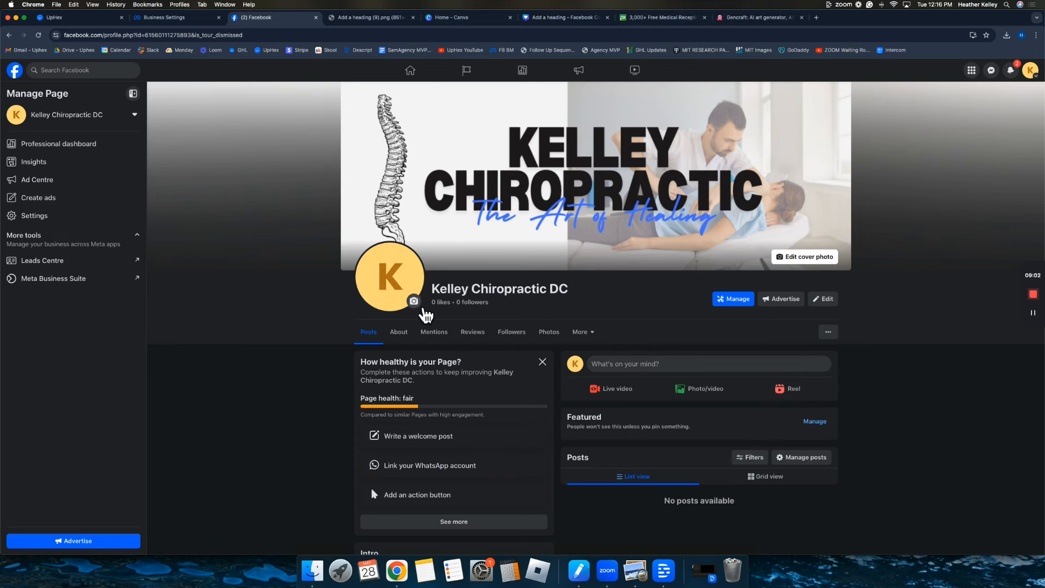
click(424, 308)
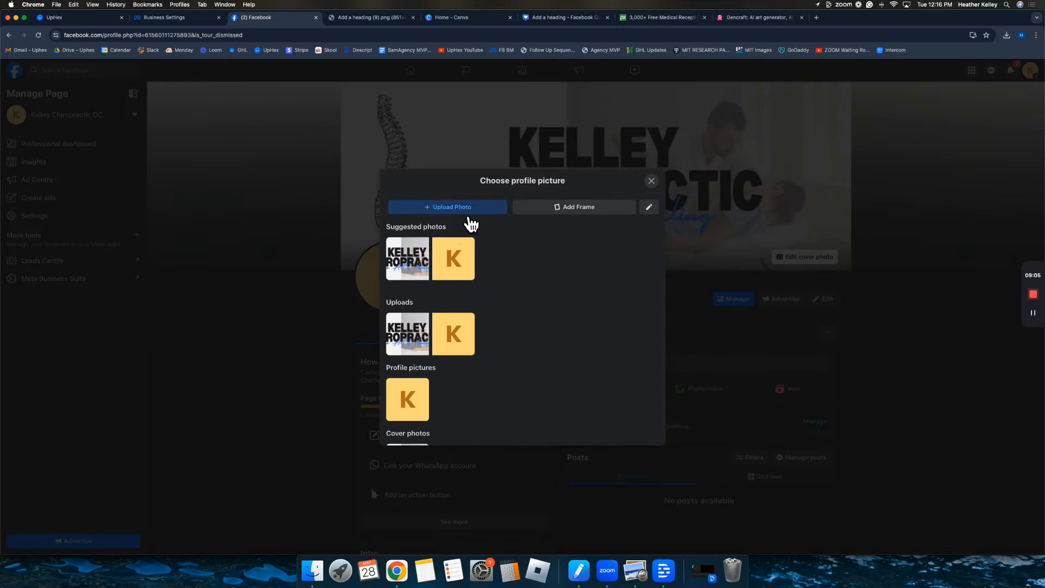
Upload the older doctor portrait as the profile picture, reposition it in the circle, and save.
click(468, 211)
double_click(466, 182)
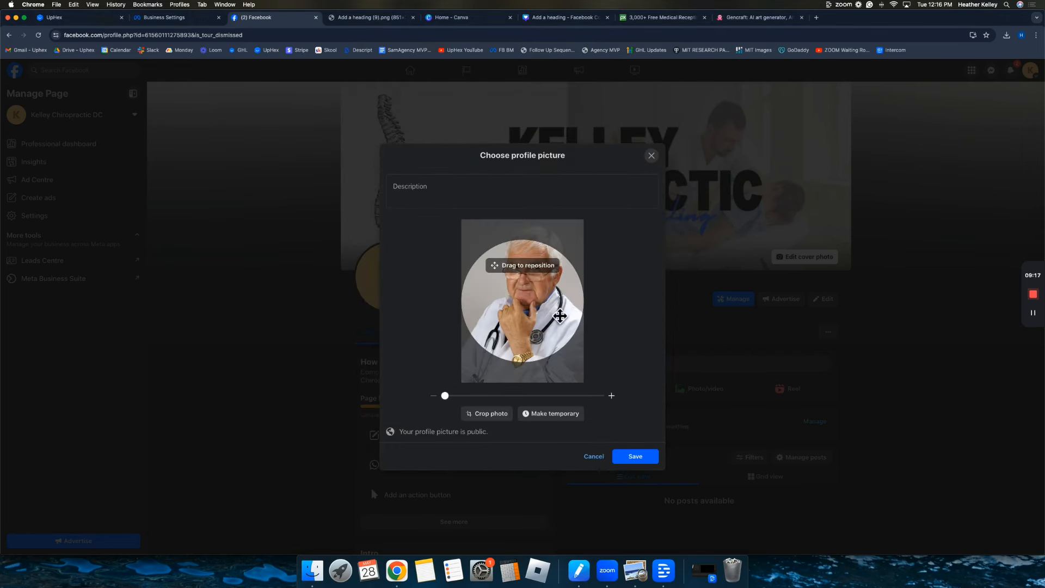
drag(554, 307, 550, 333)
click(642, 462)
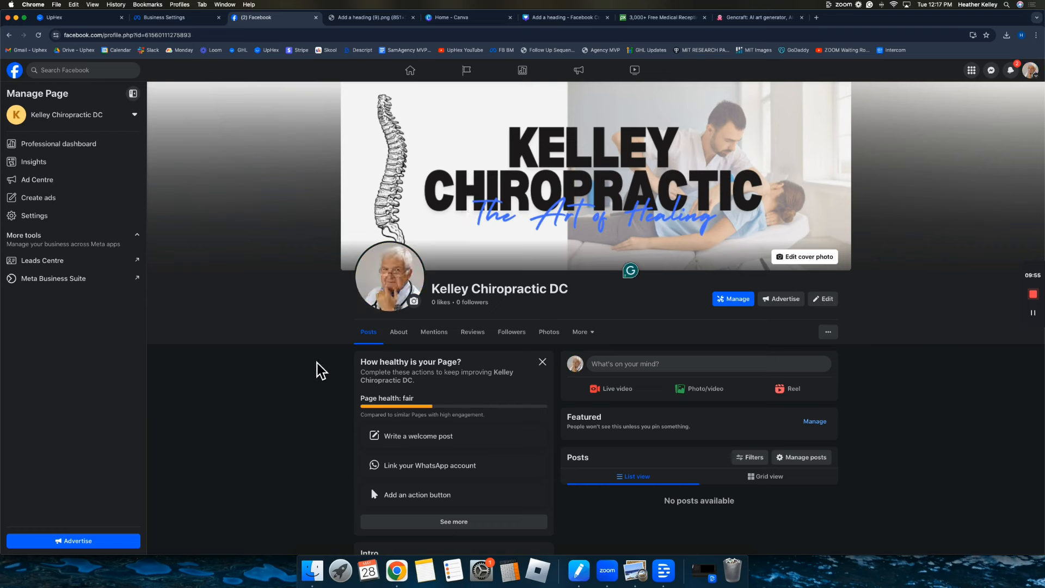
scroll(334, 347, down, 3)
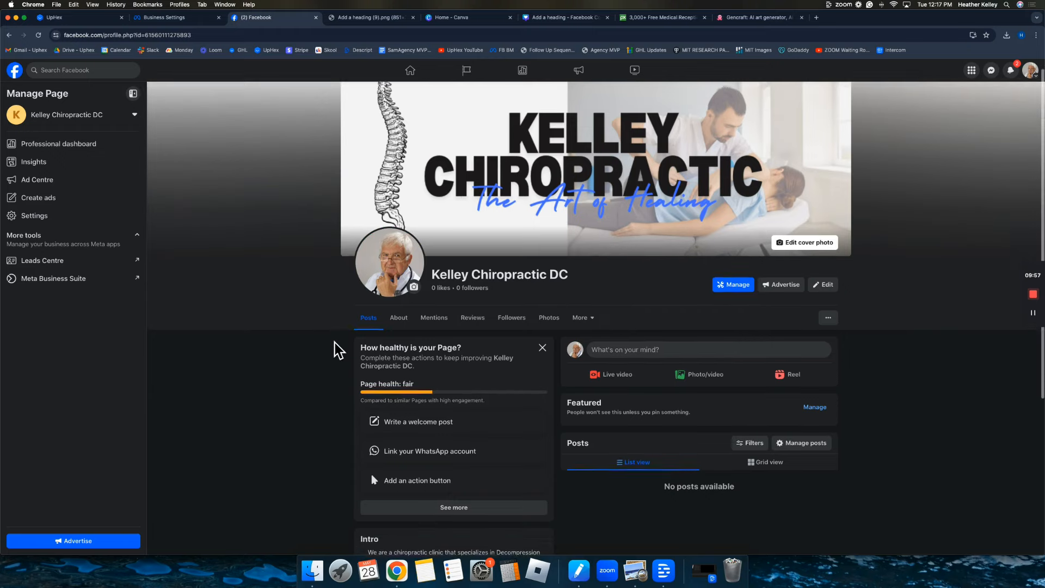
Open the Page's Edit details from the Intro section and go to the address under Contact info.
scroll(334, 348, down, 1)
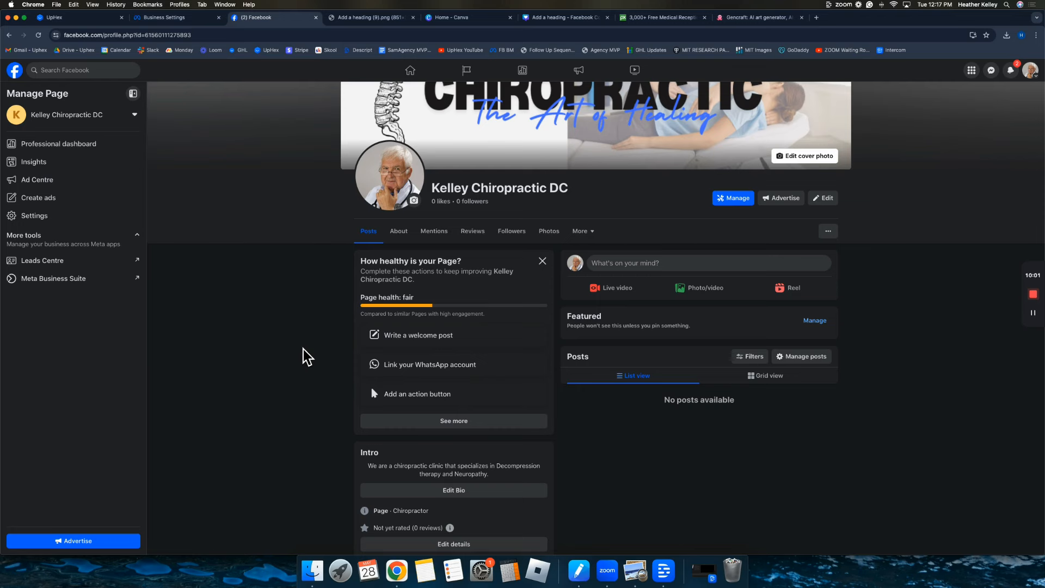
scroll(306, 357, down, 4)
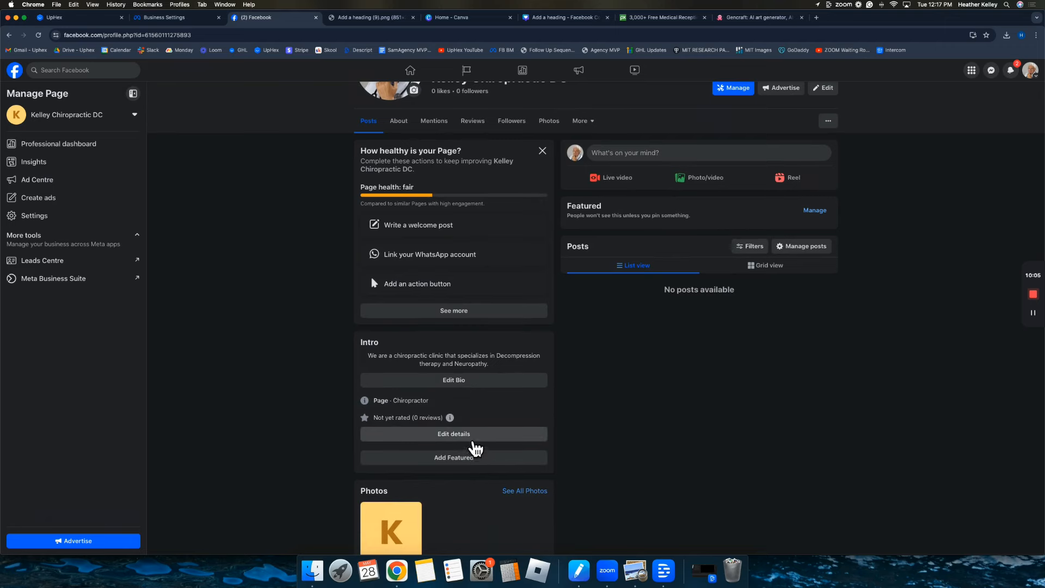
click(468, 437)
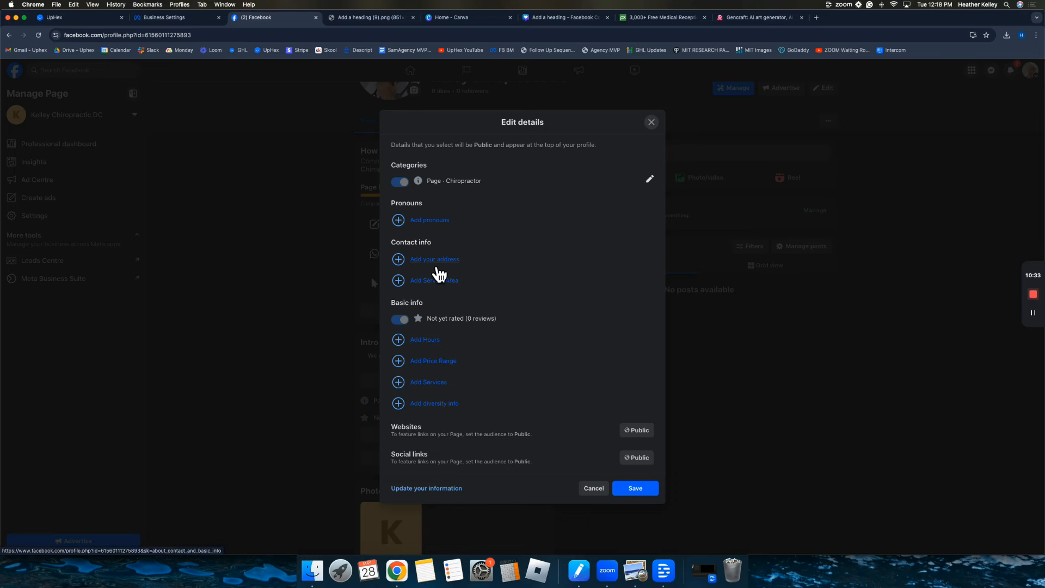
click(438, 267)
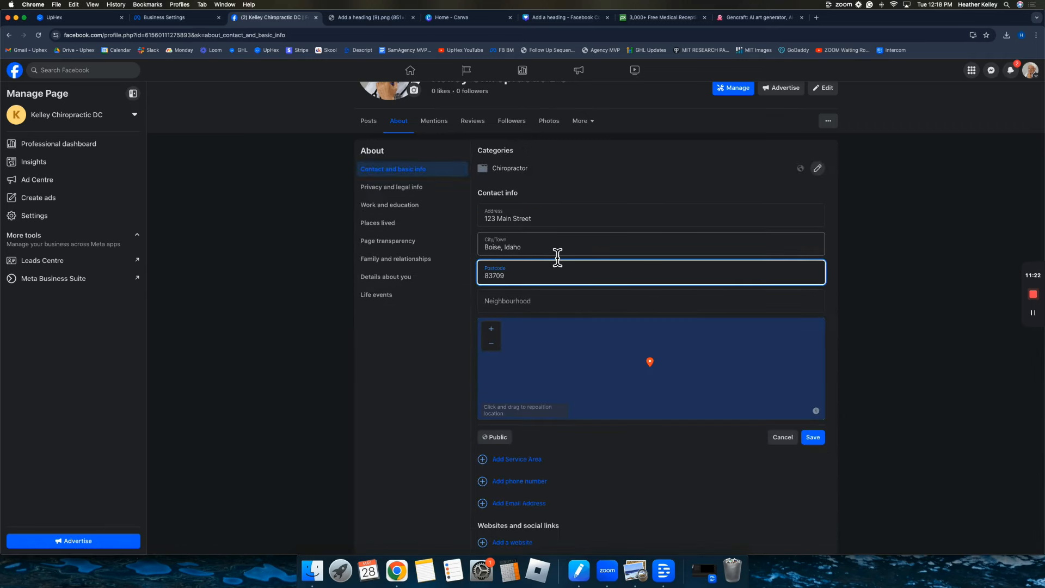
Zoom the location map out and drag the pin across North America onto Boise.
click(835, 285)
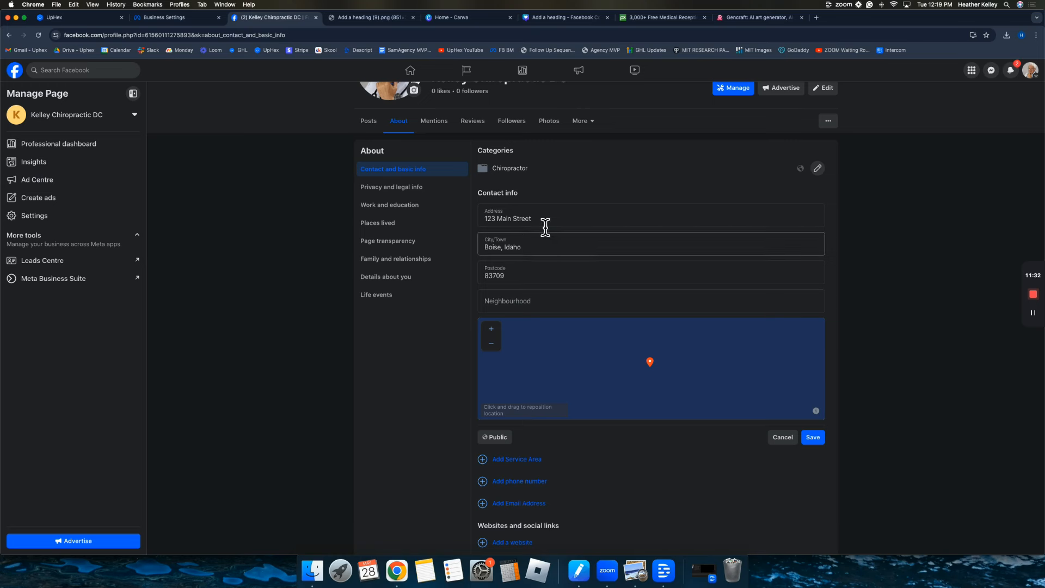
click(503, 351)
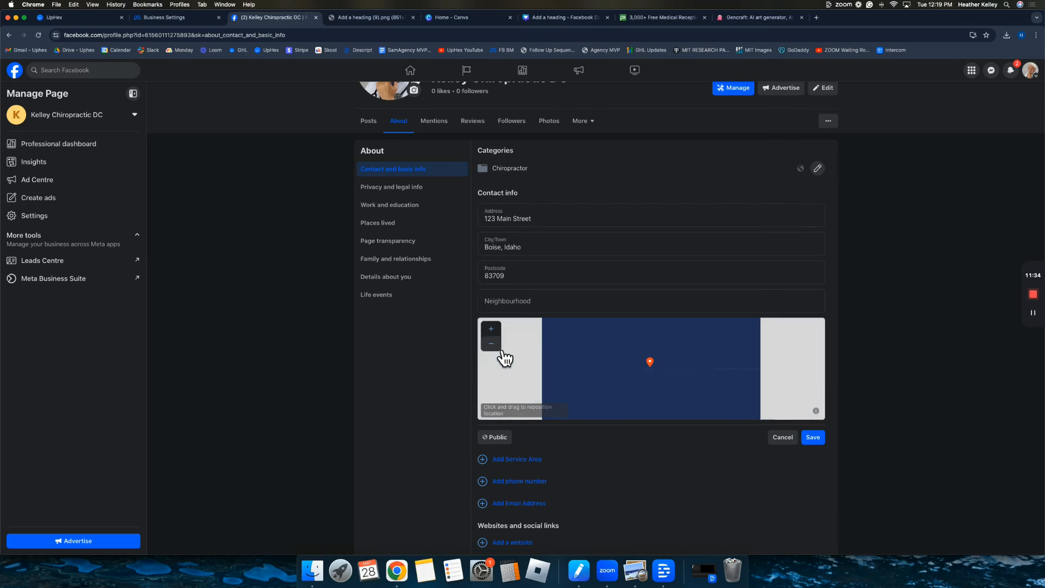
click(497, 348)
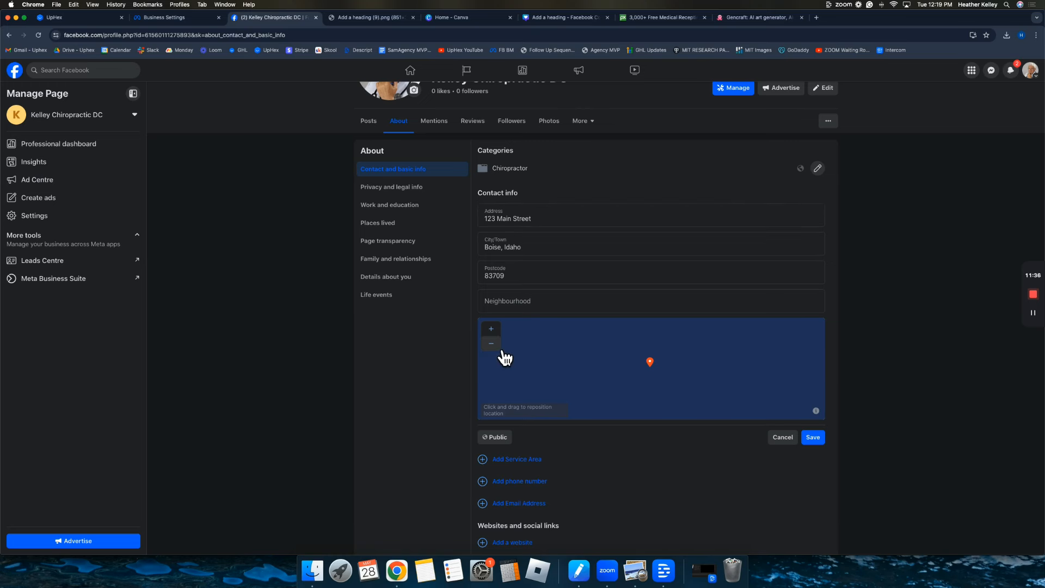
click(503, 348)
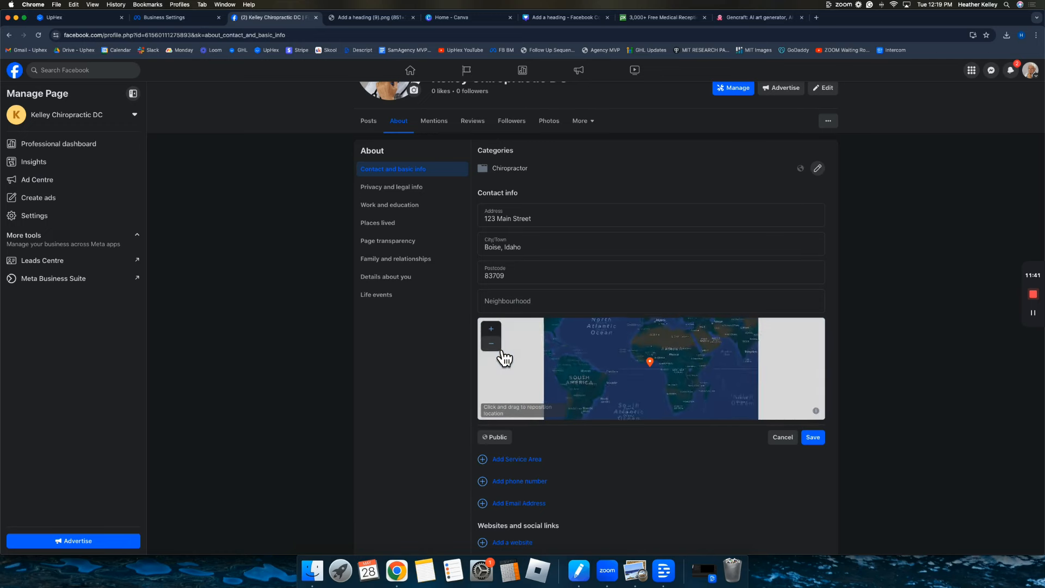
drag(571, 362, 597, 401)
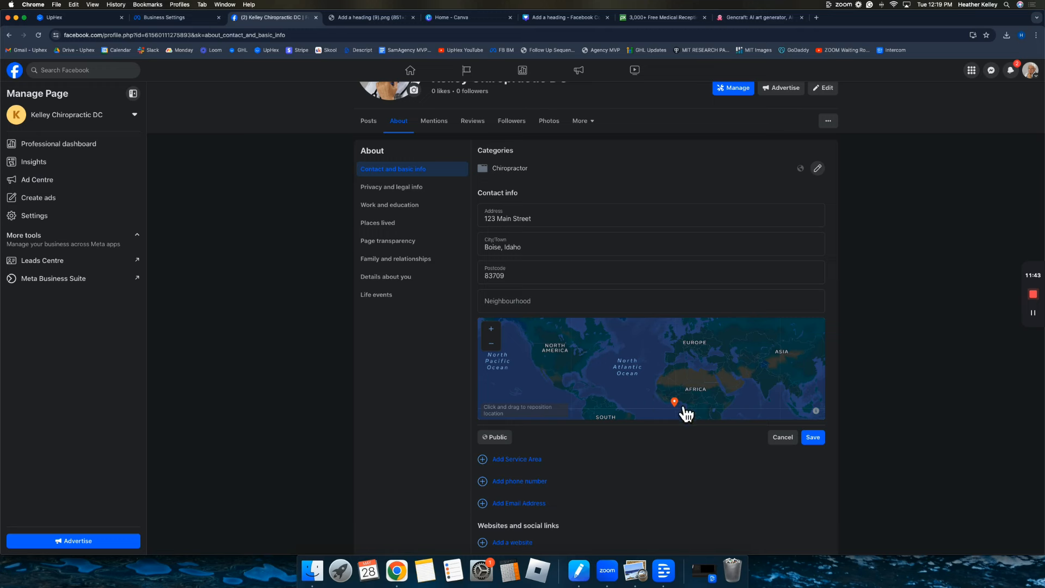
drag(686, 415, 571, 372)
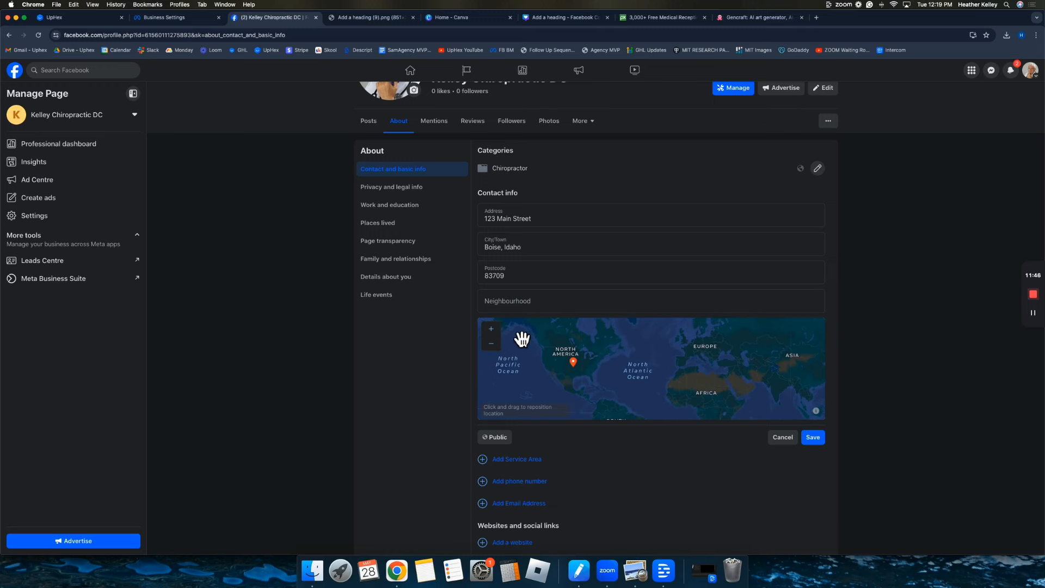
click(491, 329)
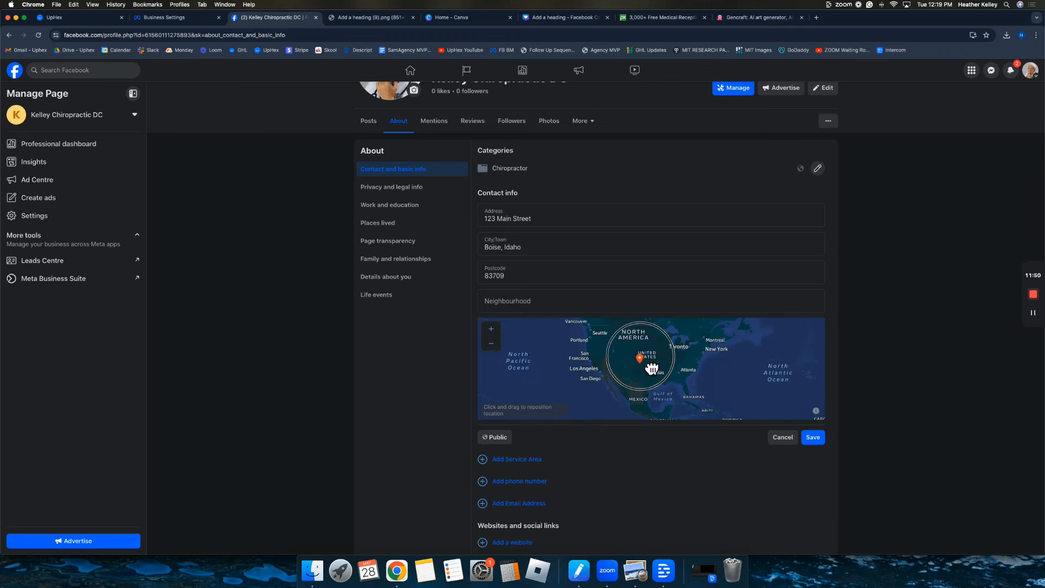
drag(652, 369, 612, 352)
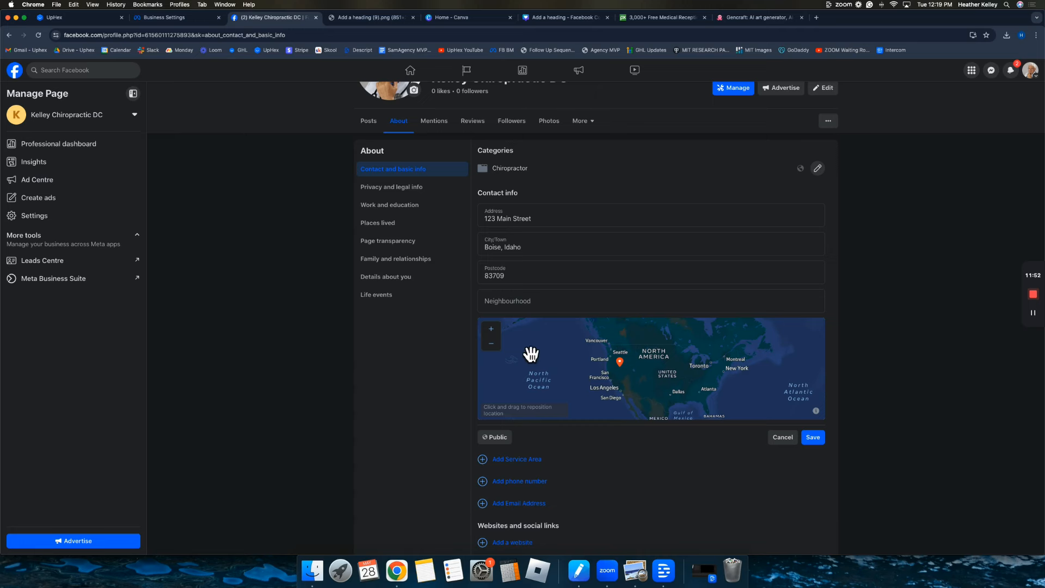
click(491, 329)
click(490, 329)
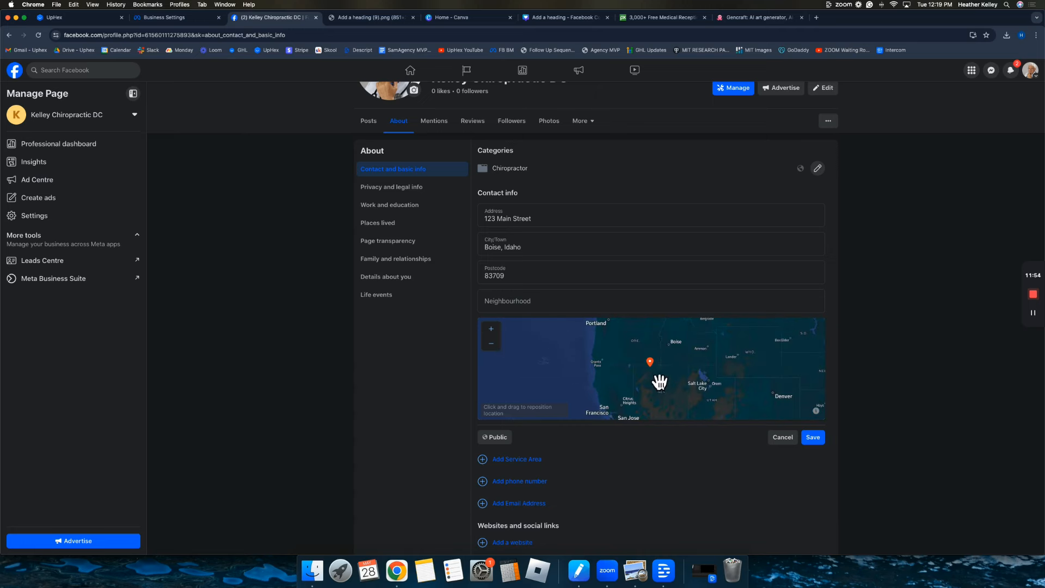
drag(652, 365, 669, 343)
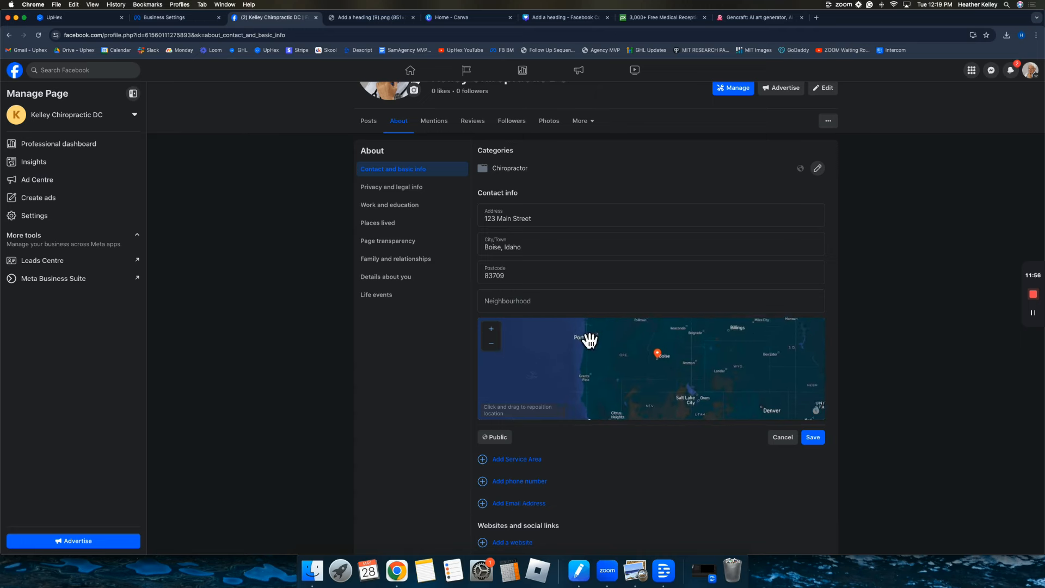
Zoom in on southeast Boise, nudge the pin onto the clinic's street, and save the location.
click(493, 330)
click(493, 329)
click(492, 330)
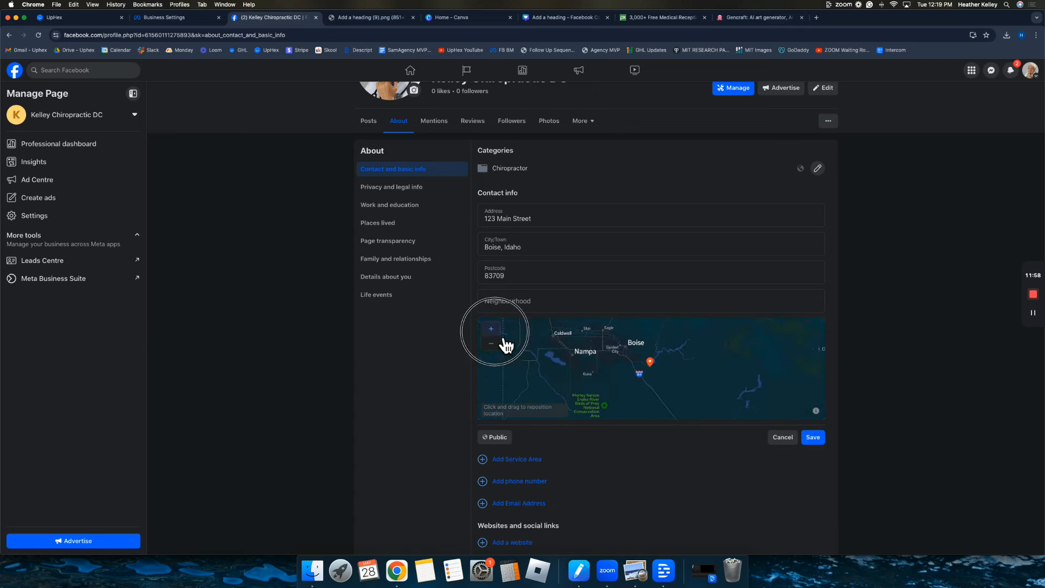
click(493, 331)
drag(579, 357, 604, 351)
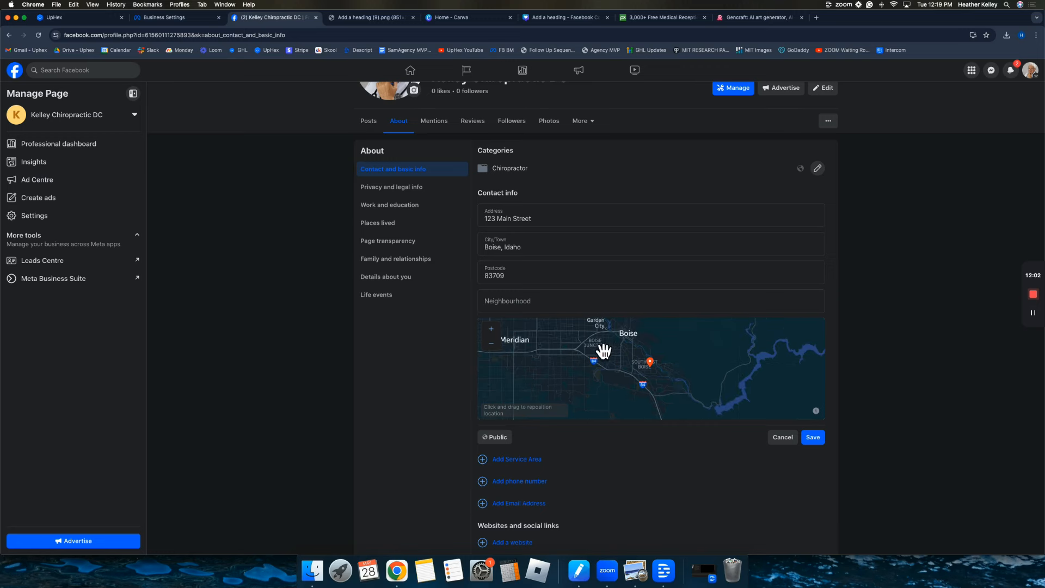
click(492, 329)
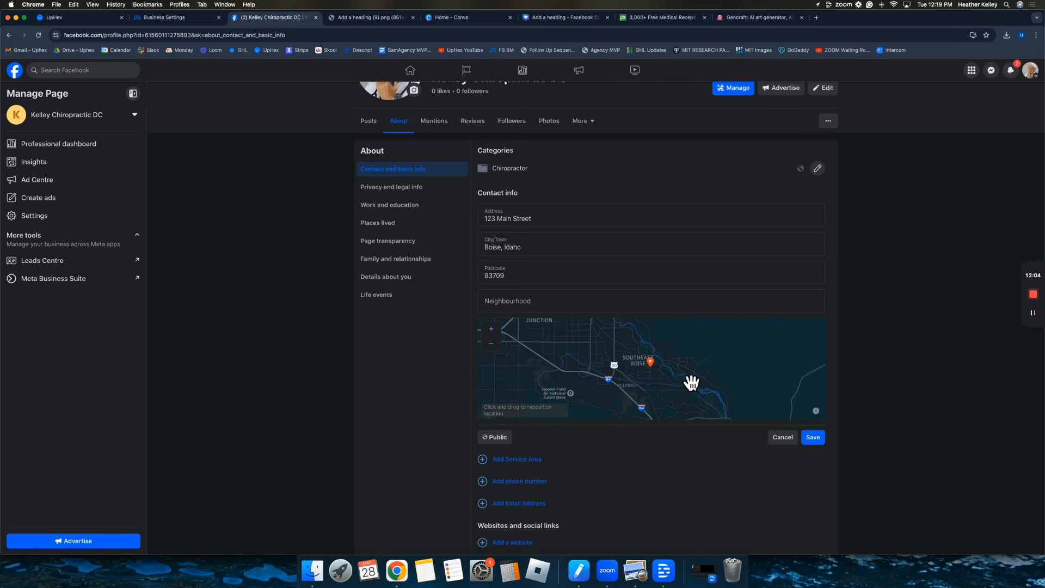
drag(661, 373, 630, 345)
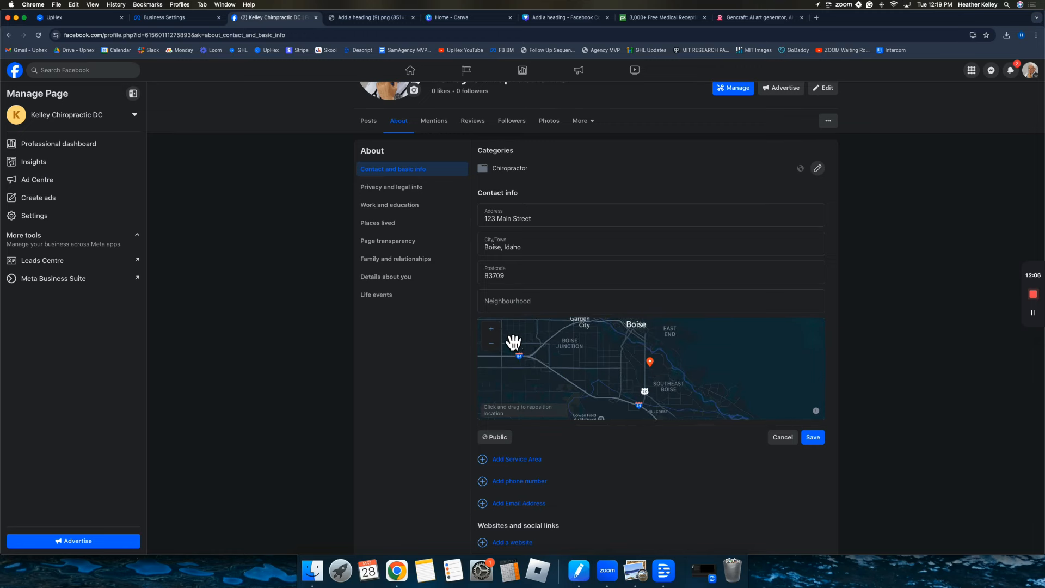
click(490, 328)
click(490, 329)
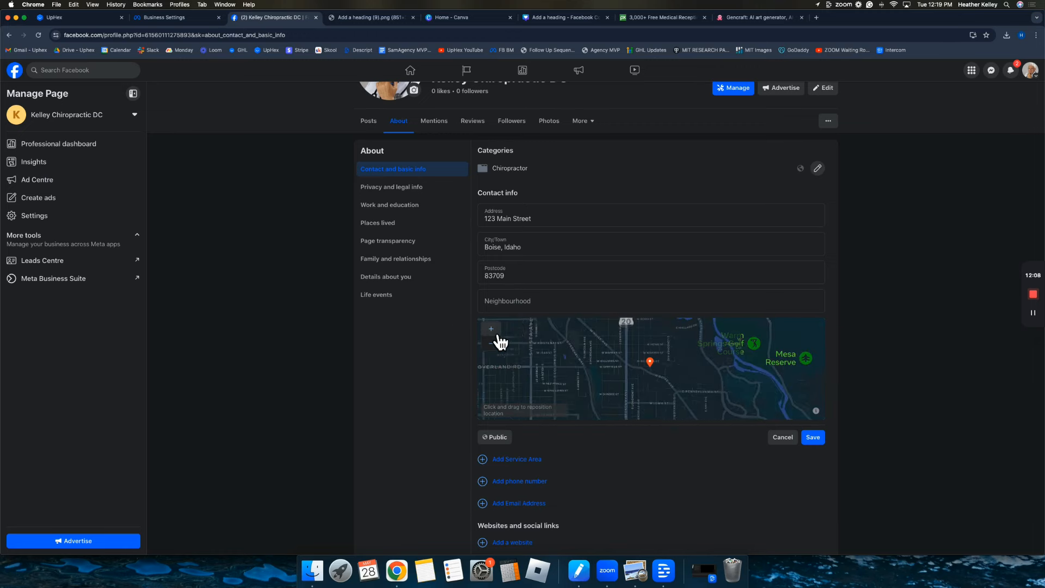
click(497, 336)
click(497, 337)
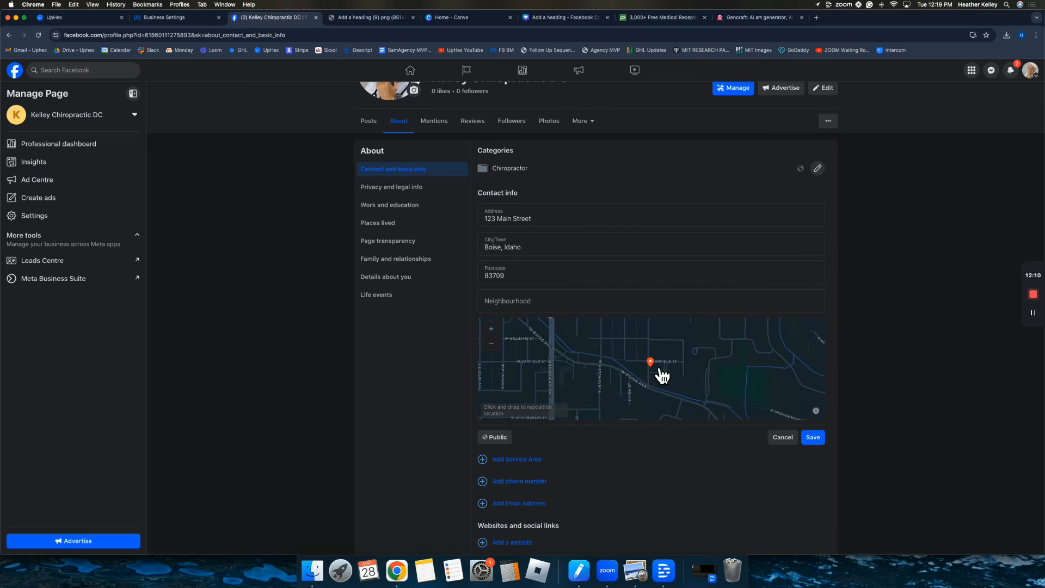
drag(660, 373, 670, 341)
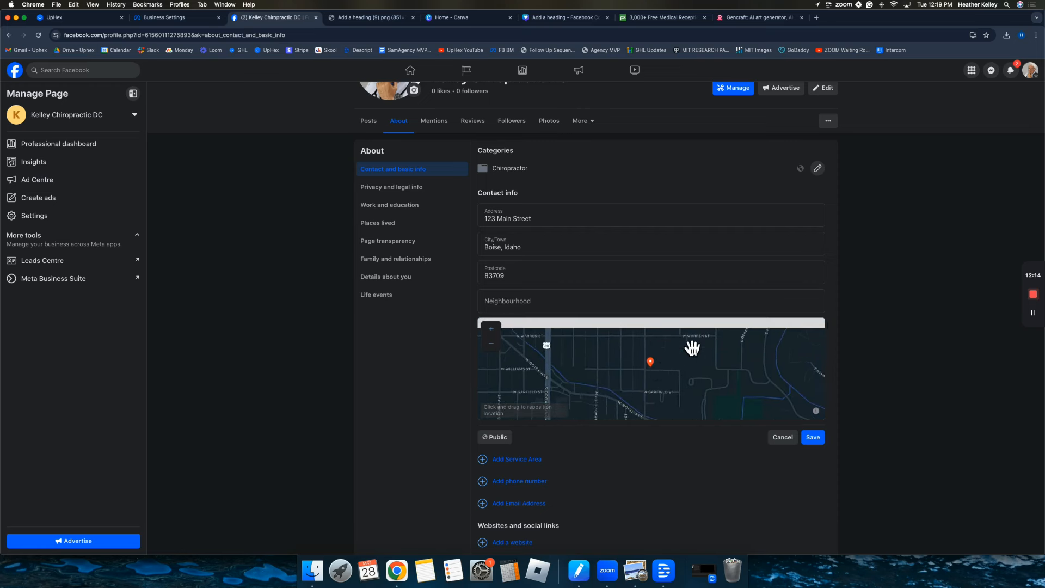
click(815, 439)
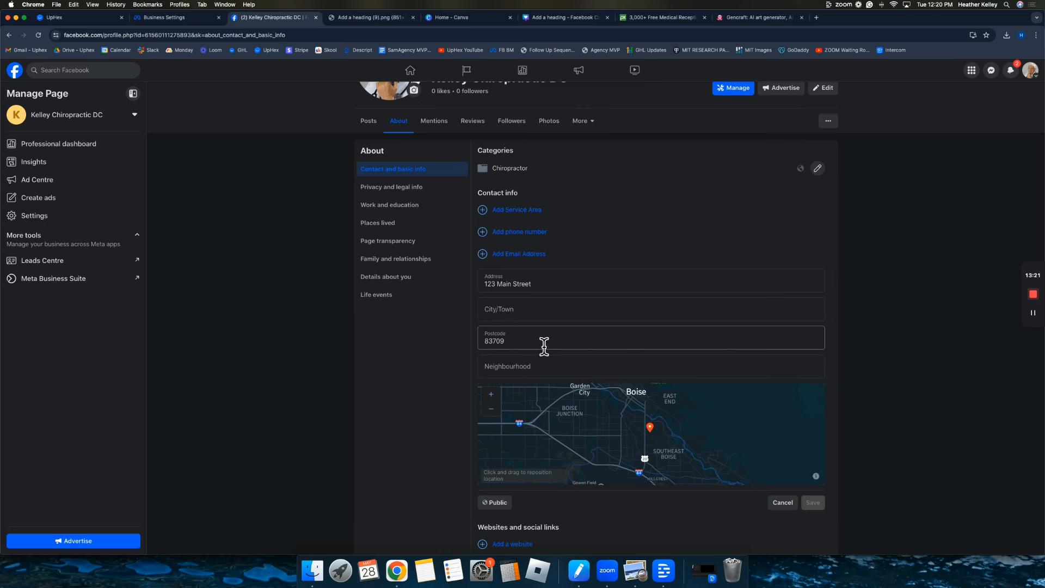
Append '# 2' to the street address, set City/Town to 'Boise, Idaho', and save.
drag(635, 424, 662, 441)
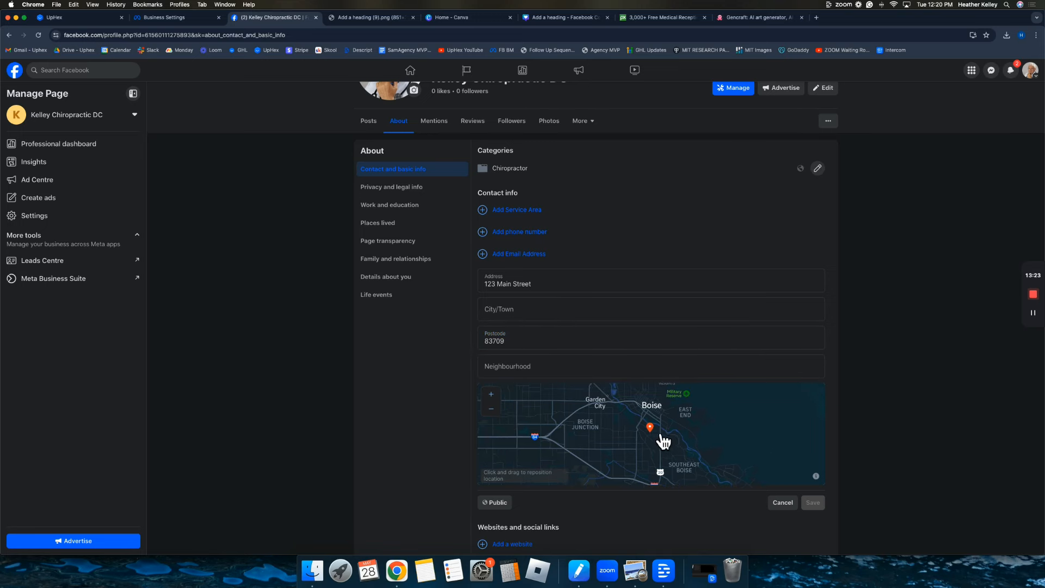
drag(601, 427, 655, 471)
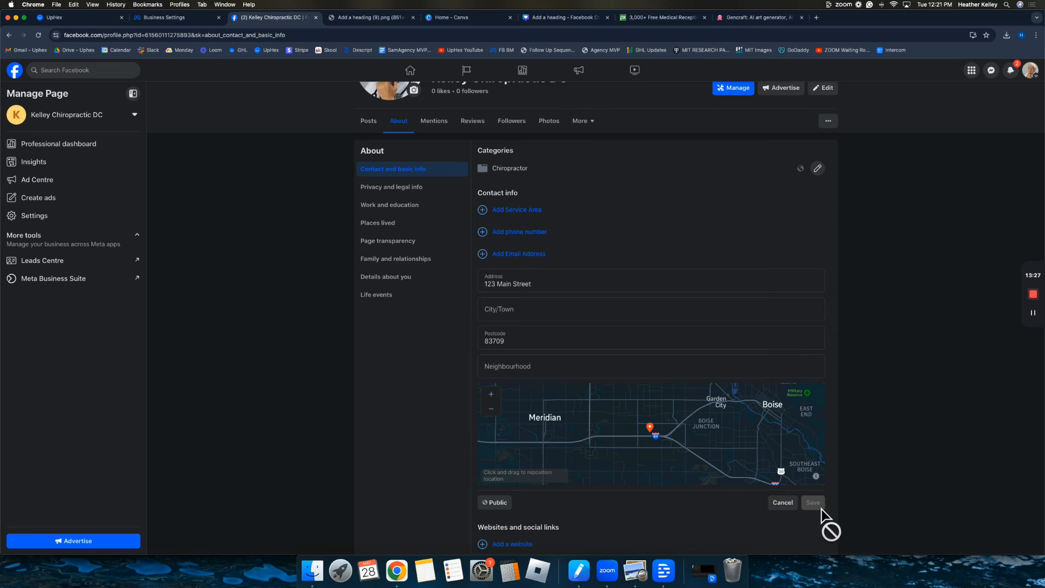
click(561, 284)
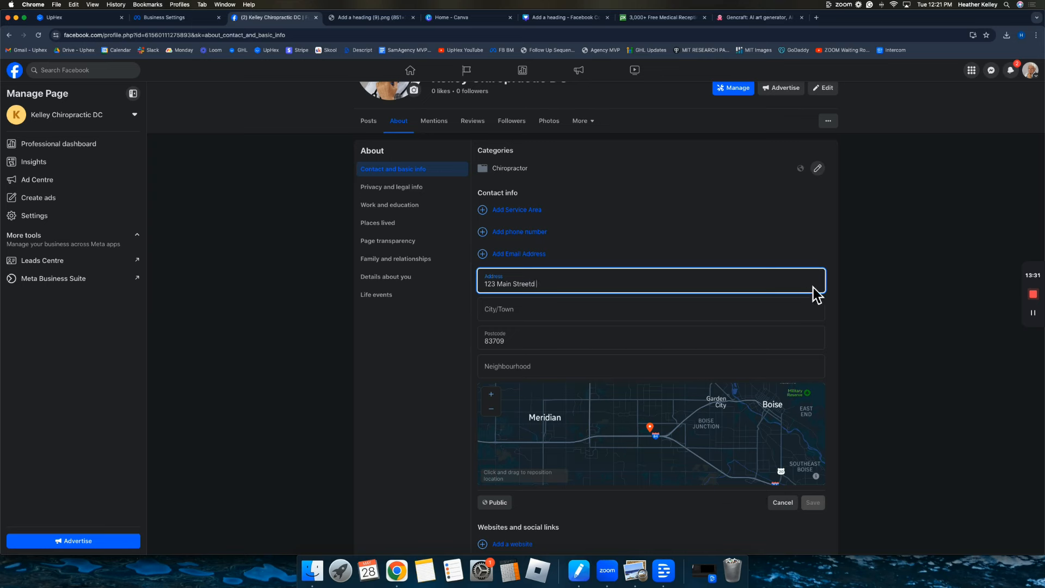
click(834, 285)
click(589, 291)
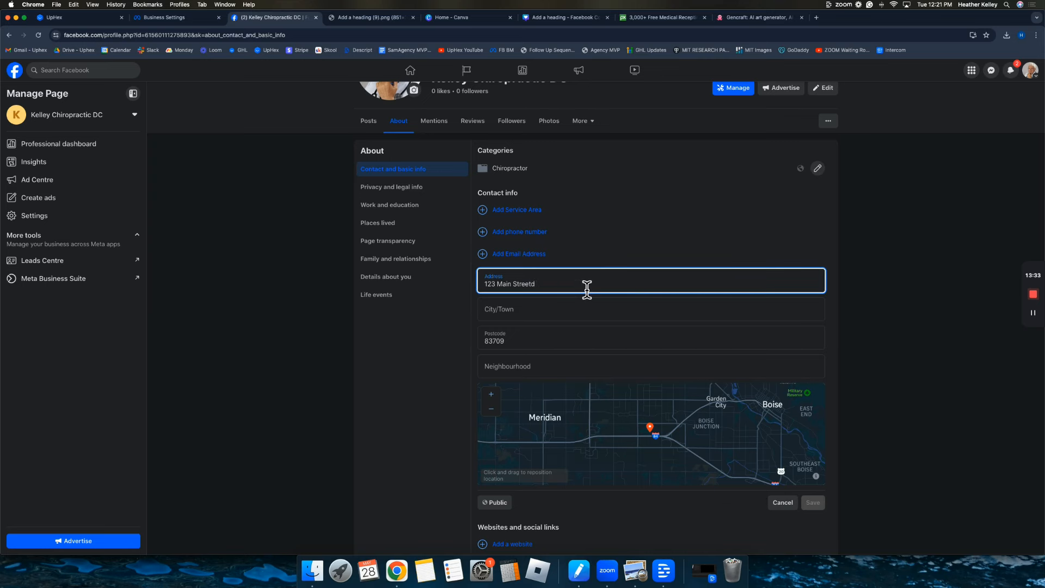
text(# 2)
key(Tab)
text(Boise, Idaho)
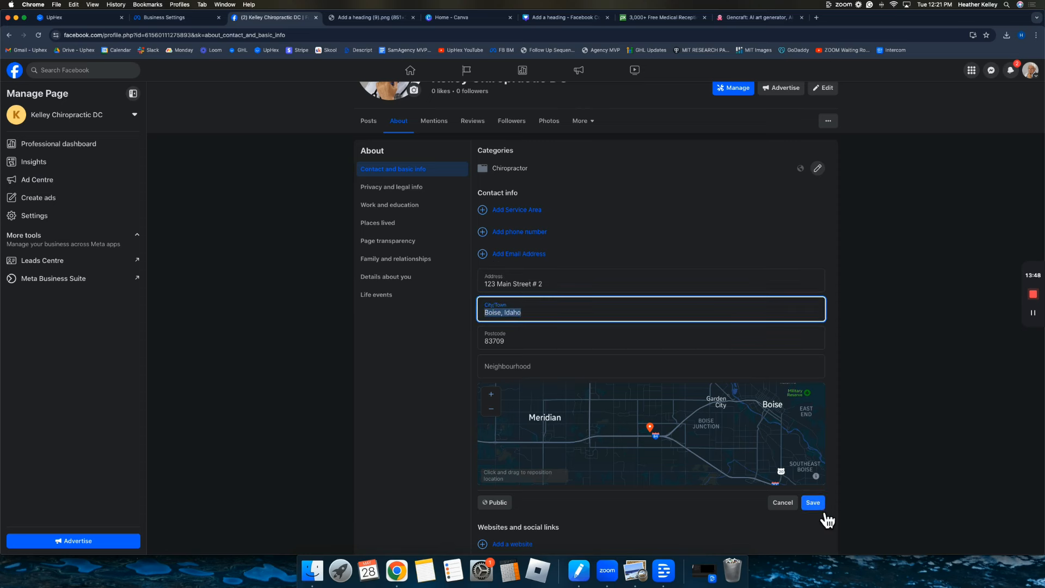
click(821, 507)
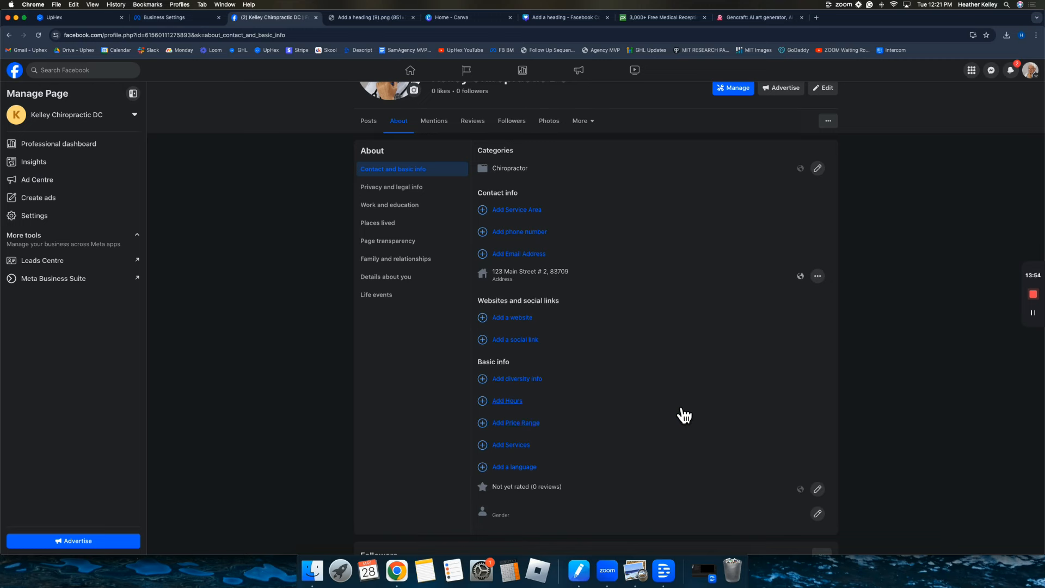
click(509, 320)
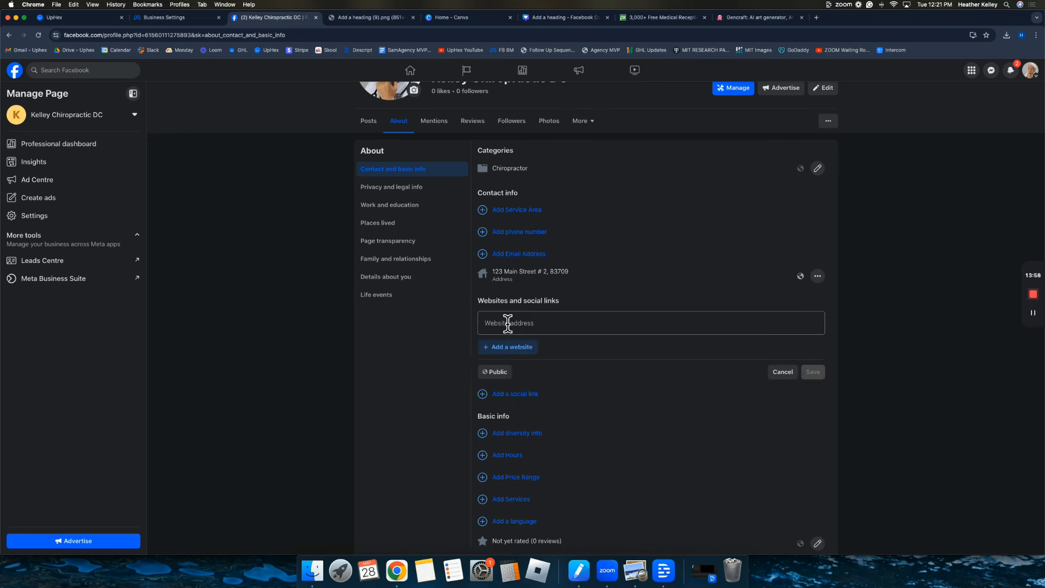
text(w)
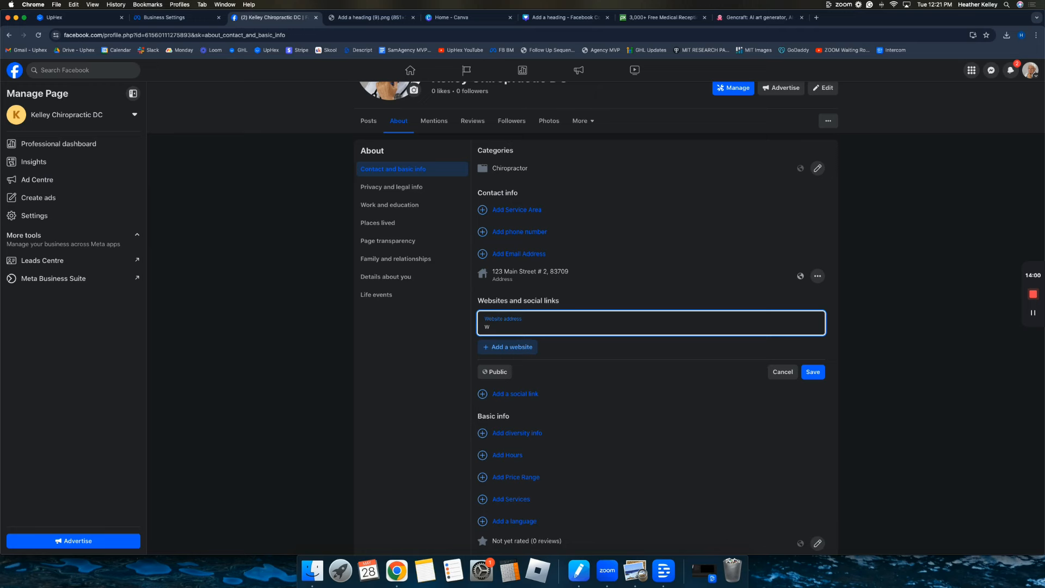
text(ww.kelleychiro.com)
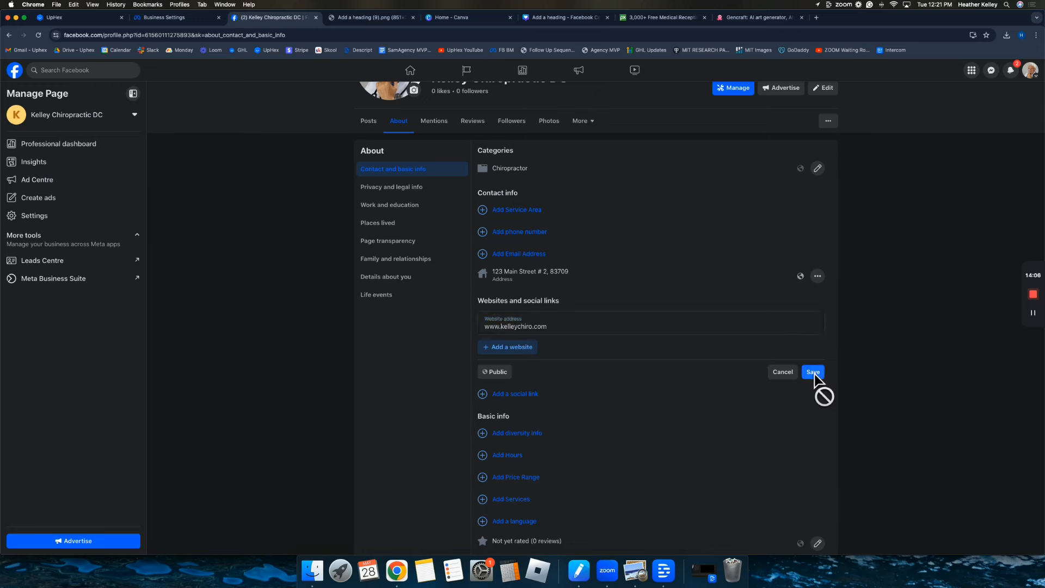
click(813, 372)
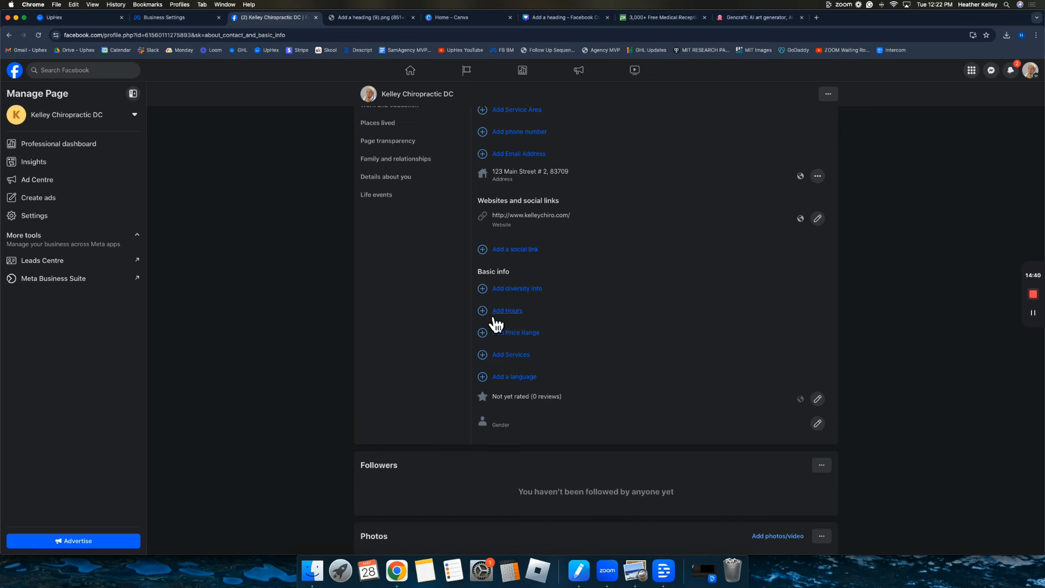
click(494, 316)
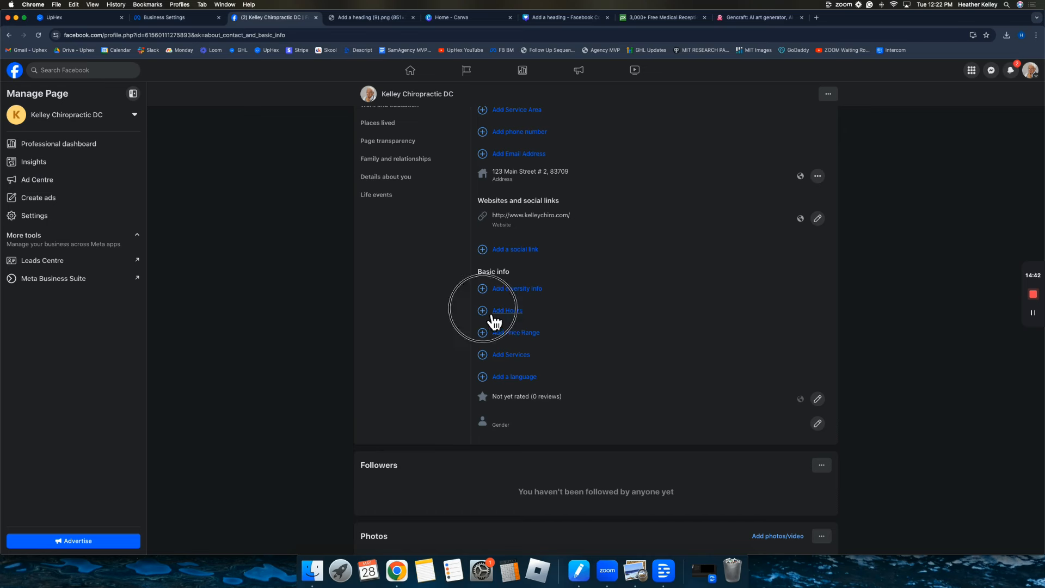
Switch to selected hours and set Monday's hours to 08:00–17:00.
click(491, 426)
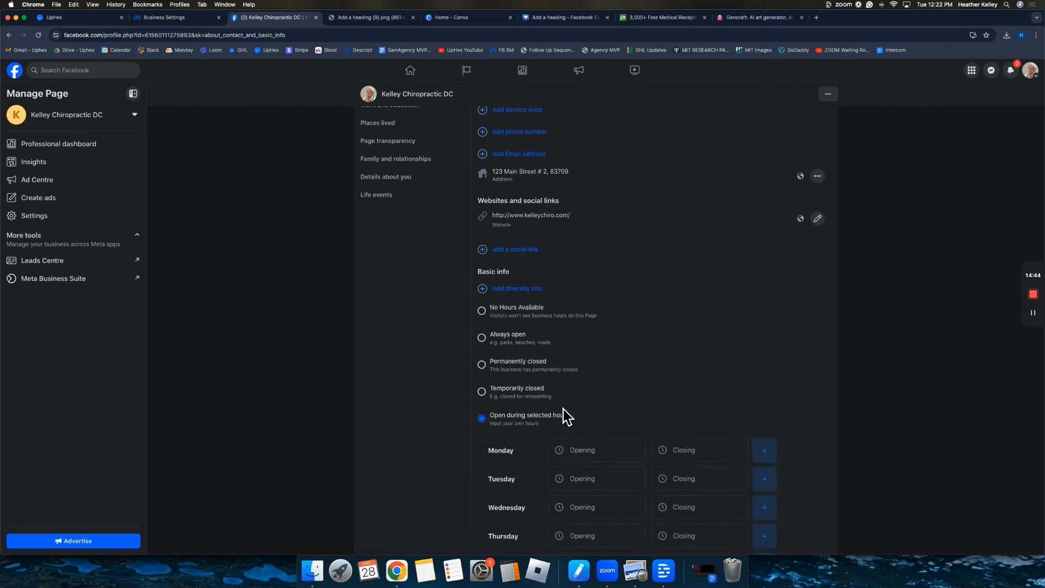
scroll(566, 416, down, 3)
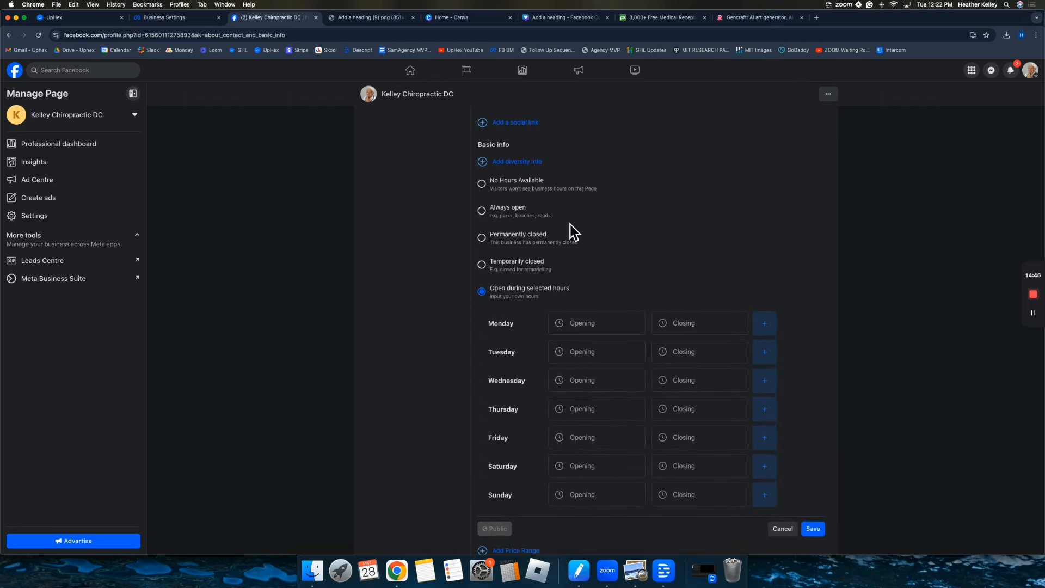
click(589, 327)
scroll(595, 417, down, 5)
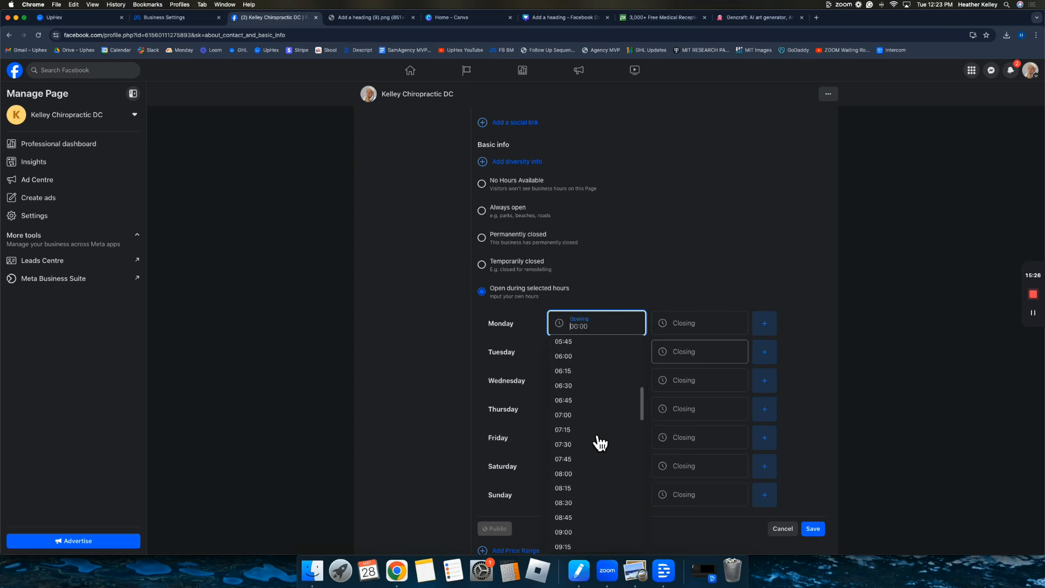
click(588, 474)
click(687, 321)
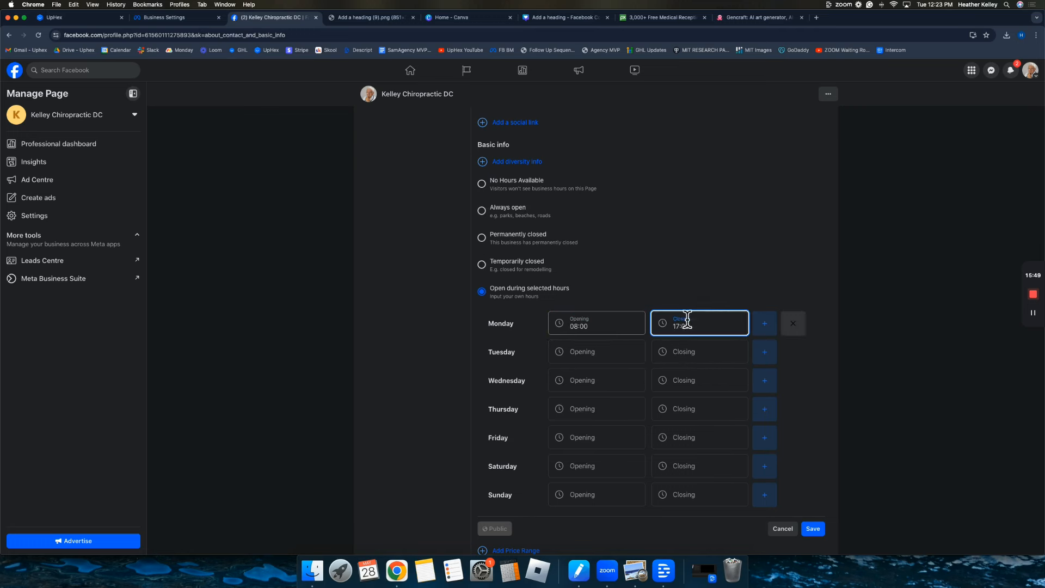
Set Tuesday's hours to 08:00–17:00 and save the opening hours.
click(588, 354)
scroll(589, 414, down, 4)
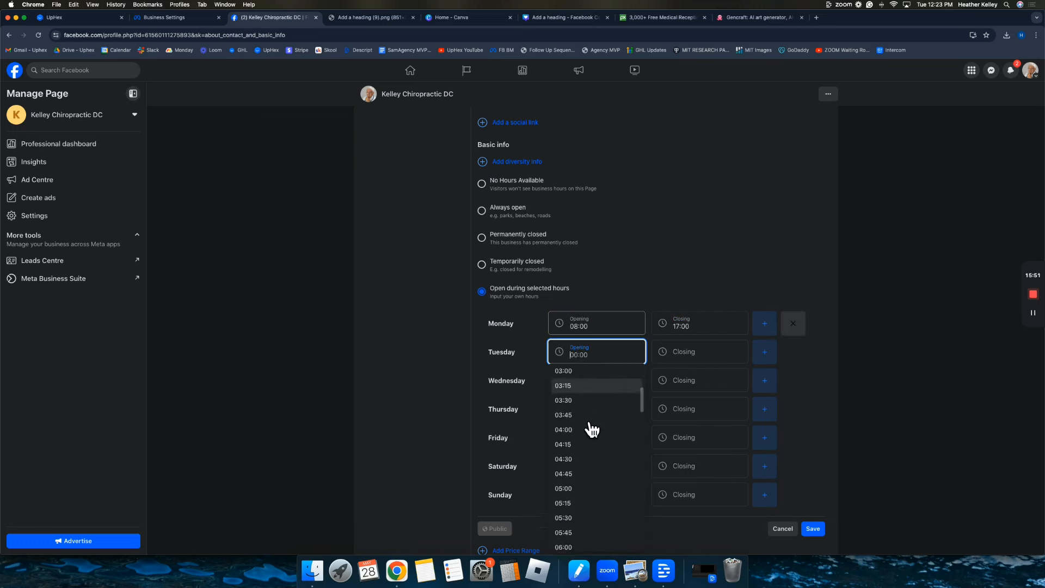
scroll(591, 430, down, 5)
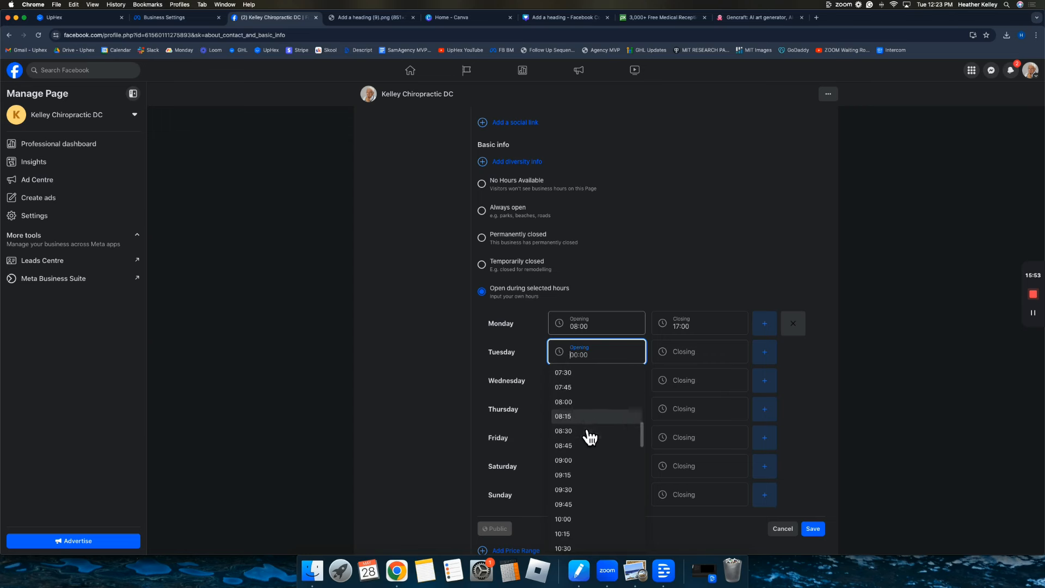
click(585, 401)
click(678, 356)
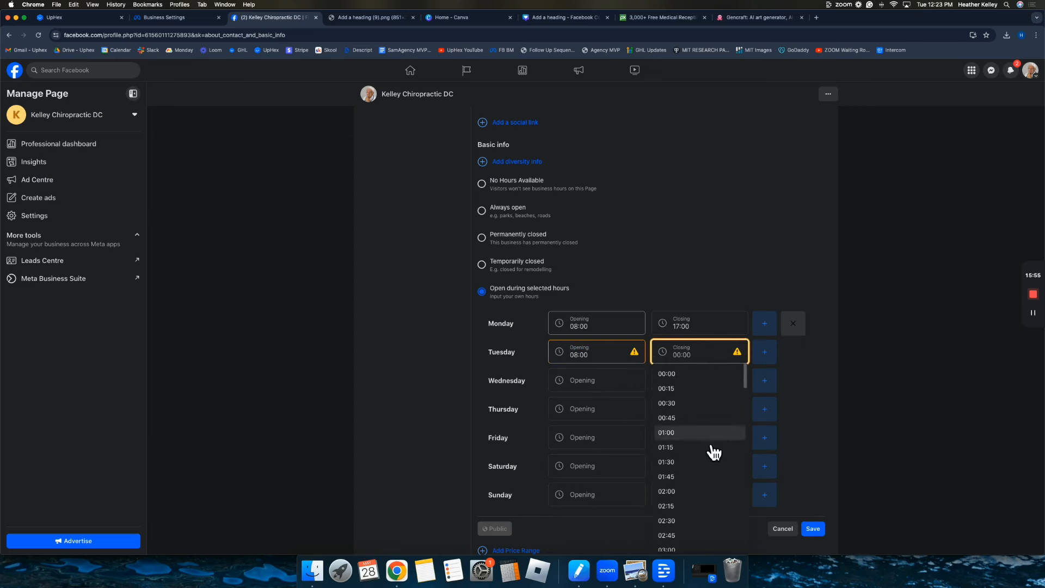
scroll(713, 452, down, 15)
click(699, 492)
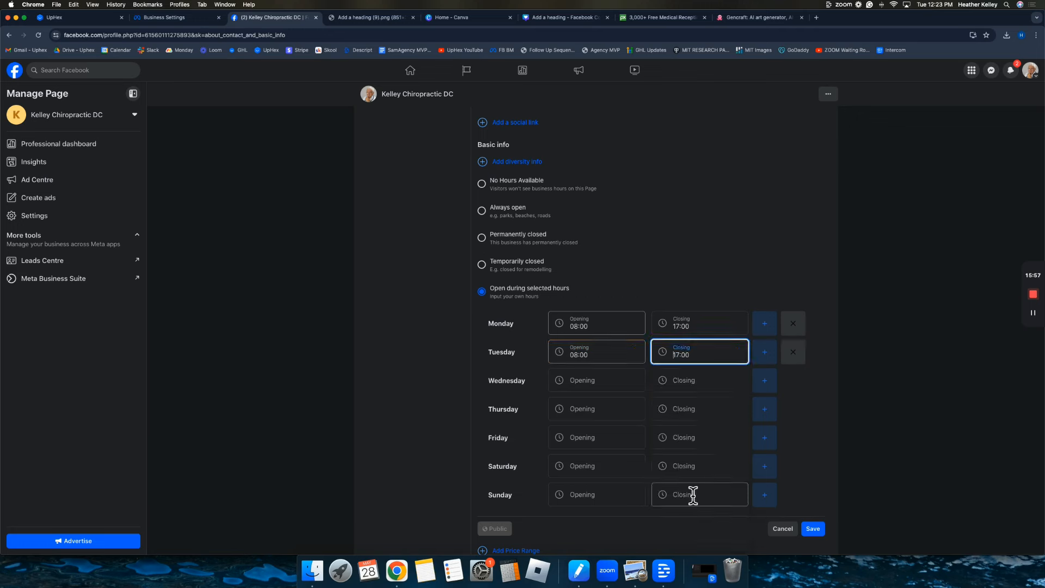
click(815, 530)
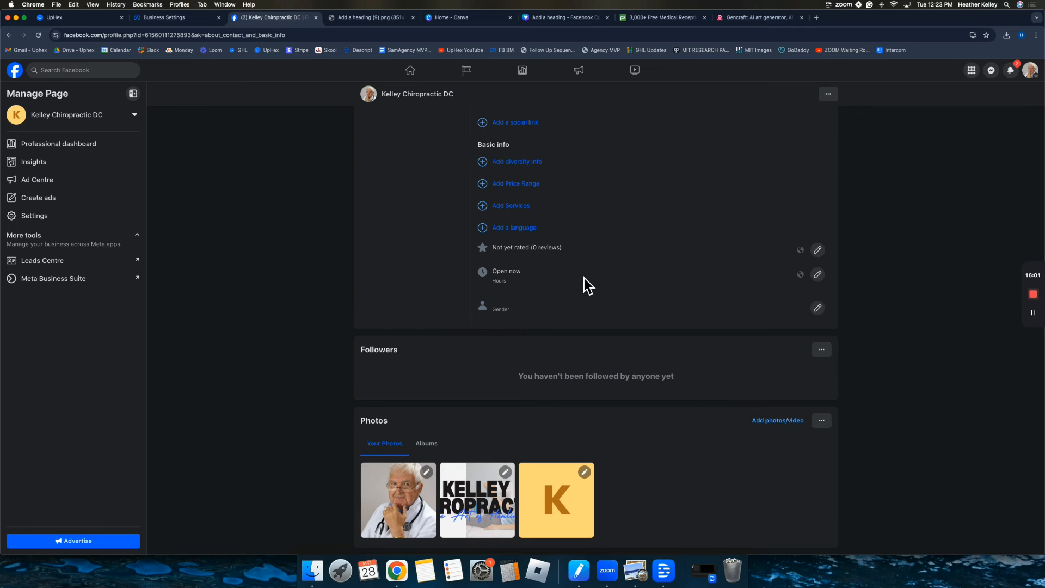
scroll(544, 226, up, 4)
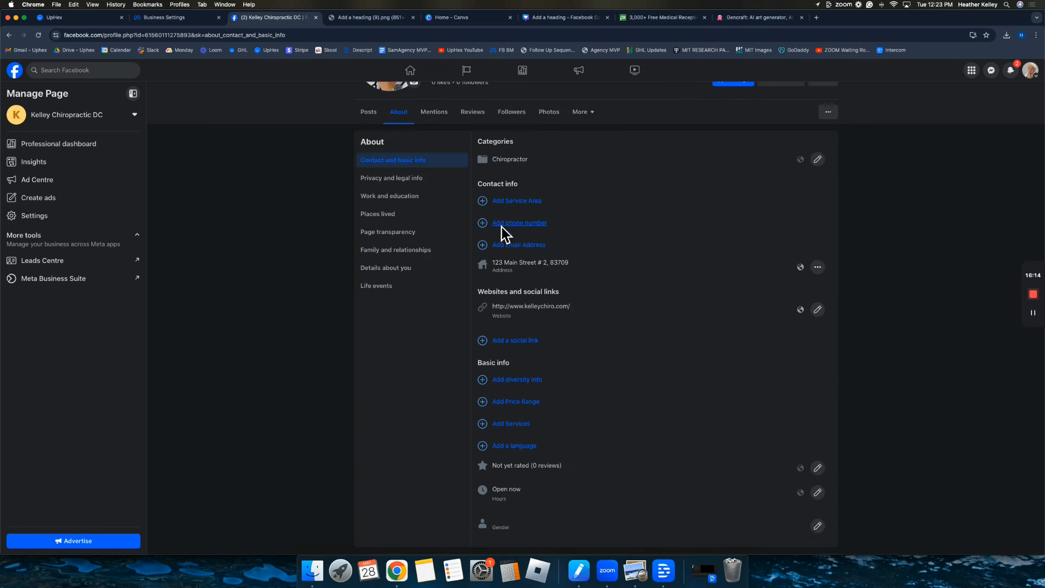
Add the clinic's mobile phone number to the page's contact info and save it.
click(502, 226)
click(548, 228)
text(2085555555)
click(816, 274)
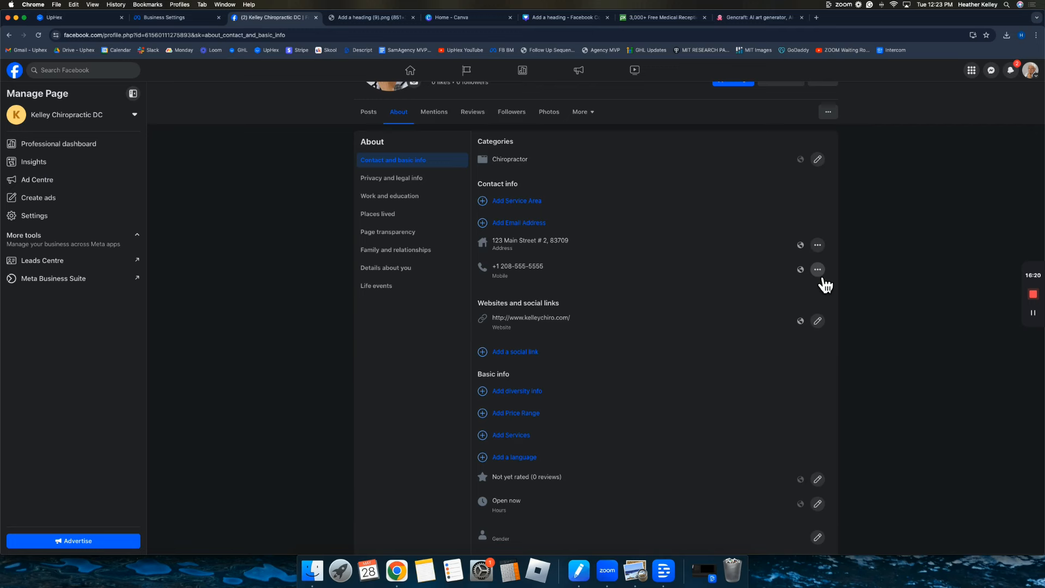
Add the clinic's contact e-mail address under Contact info and save it.
click(541, 229)
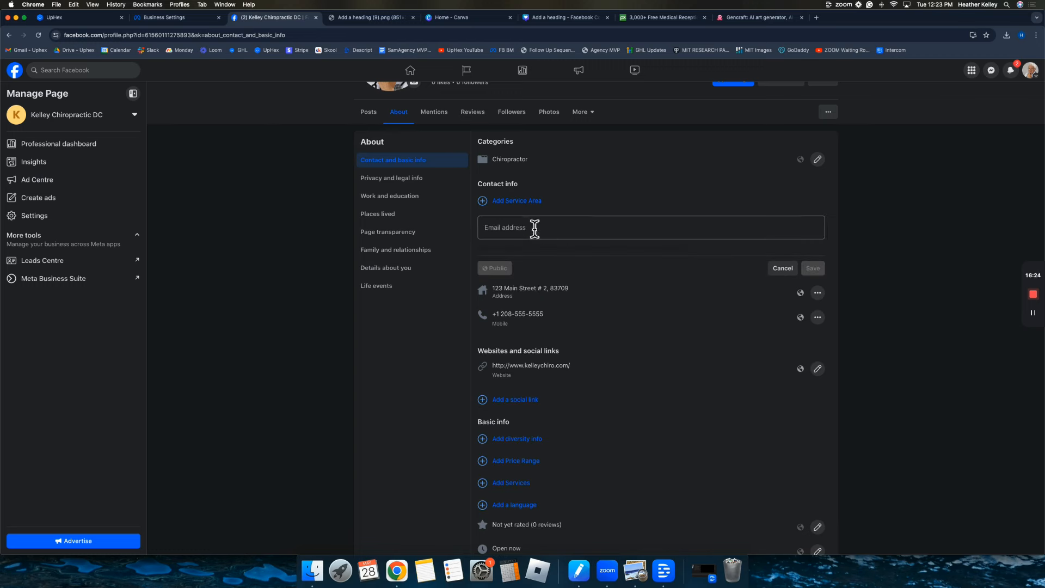
text(info)
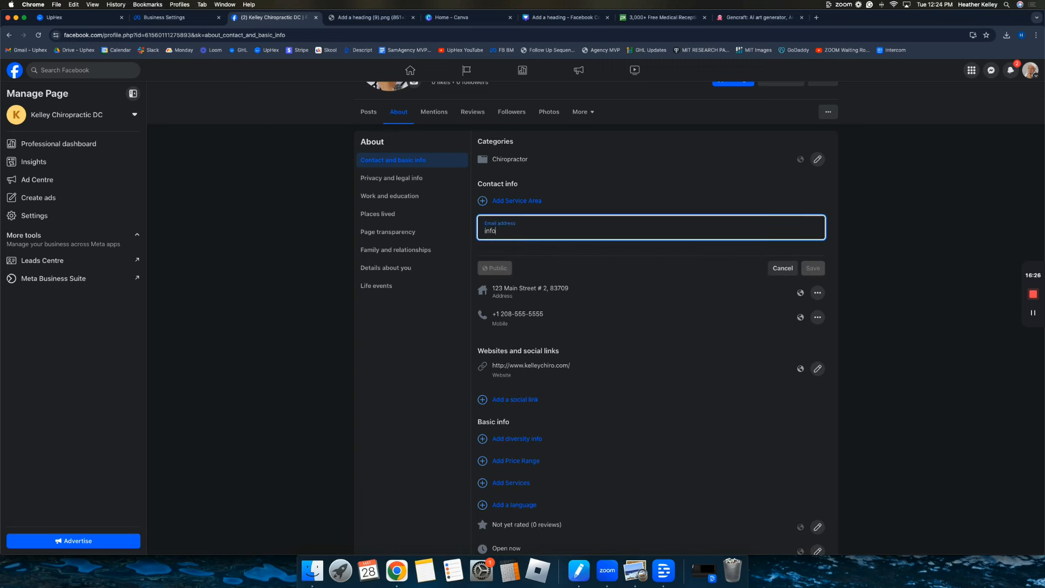
click(819, 271)
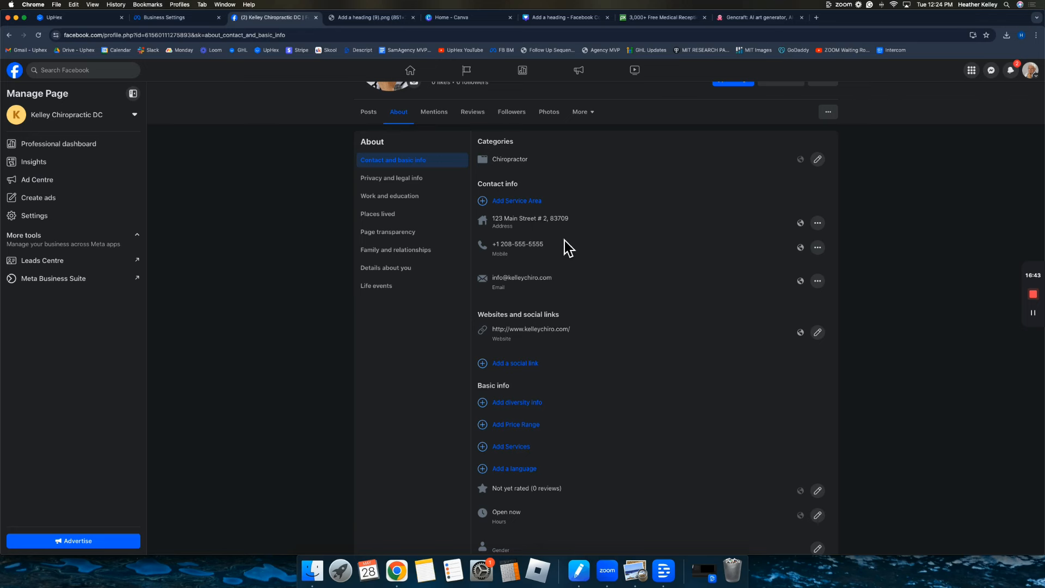
scroll(564, 241, down, 3)
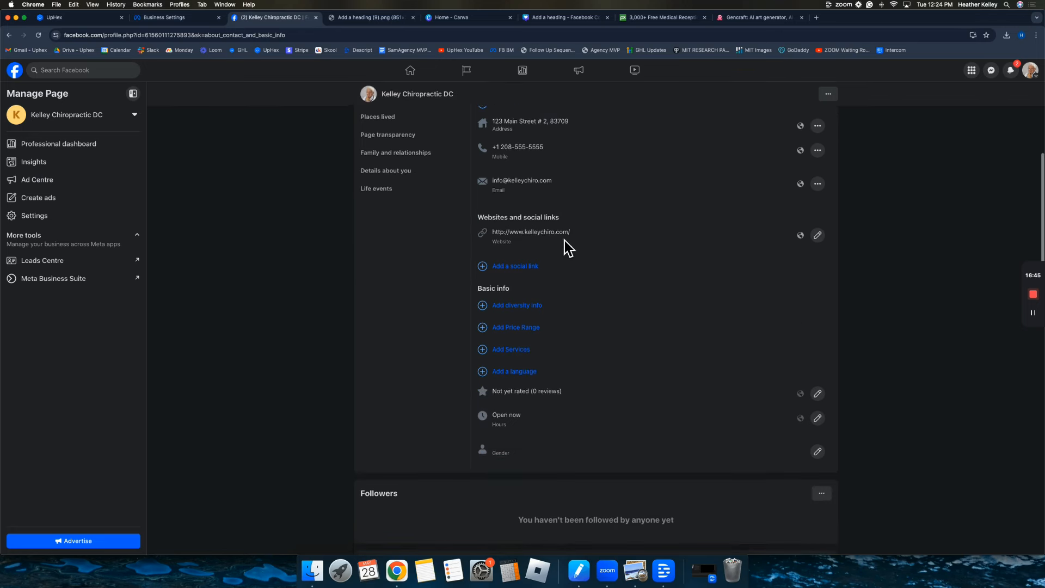
scroll(564, 241, up, 2)
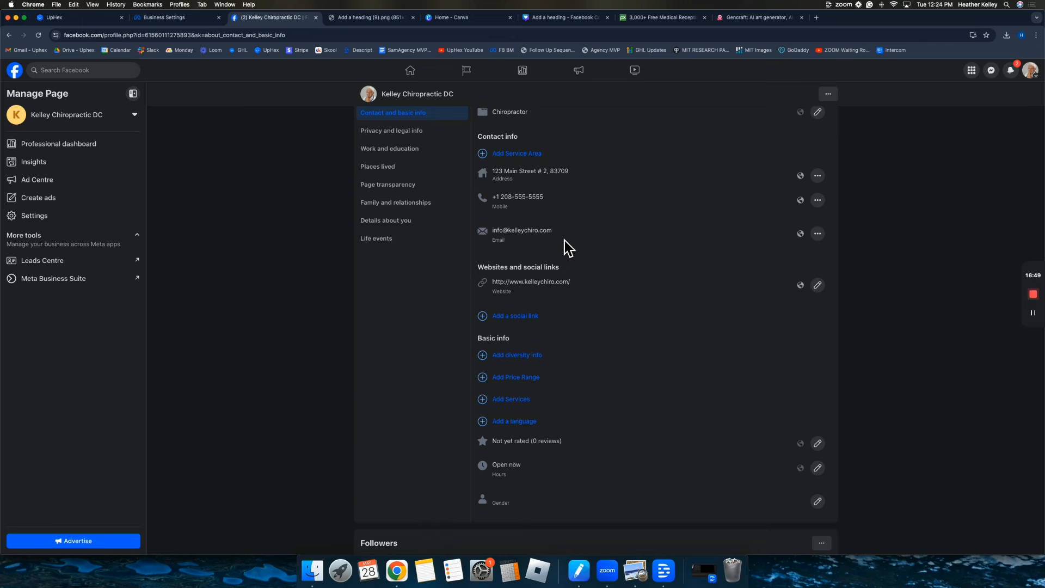
scroll(563, 240, up, 2)
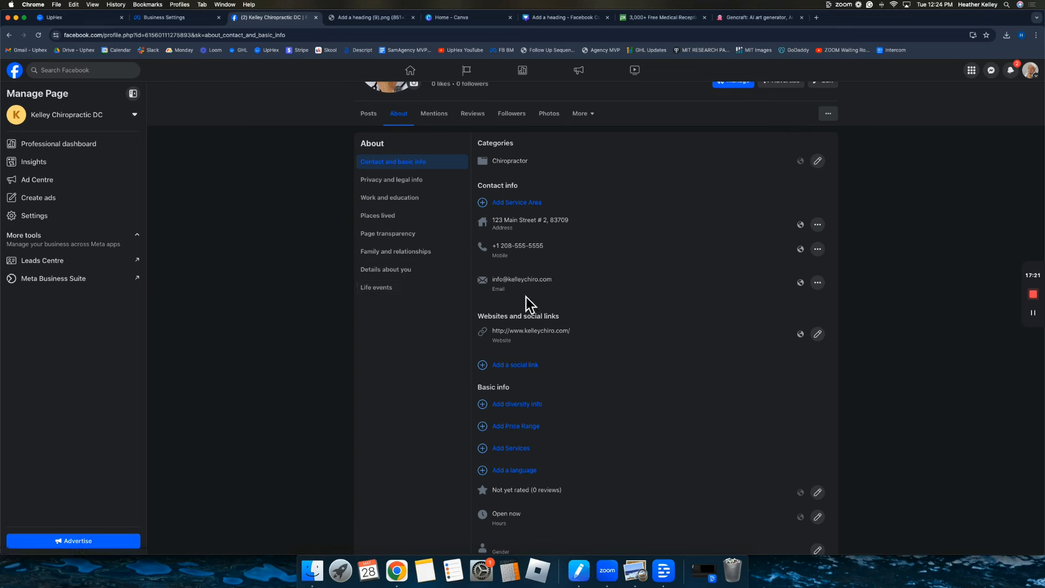
Switch from the About details back to the page's Posts tab.
click(383, 121)
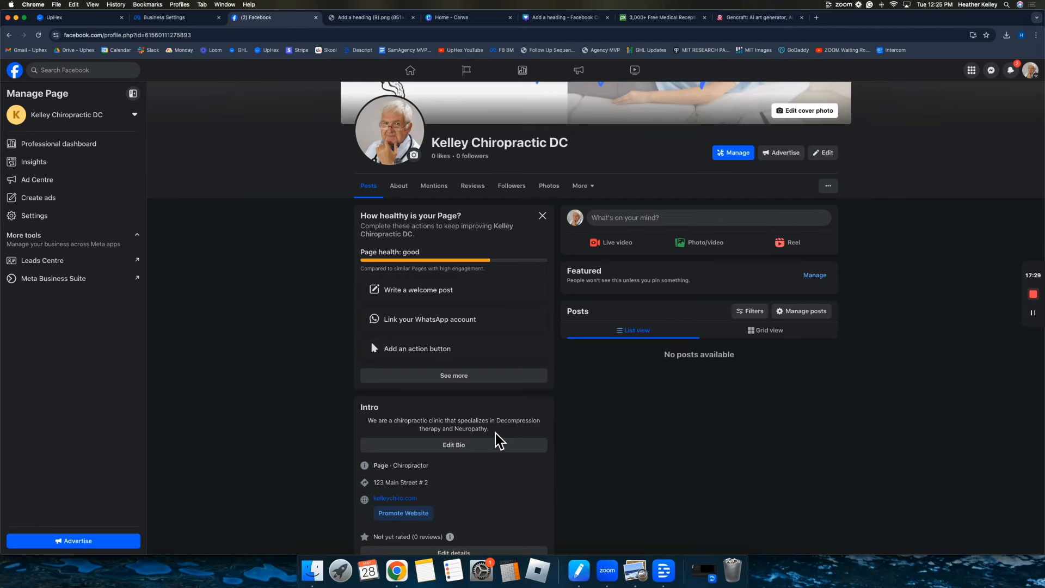
Open the Create post dialog from the page's 'What's on your mind?' box.
click(656, 219)
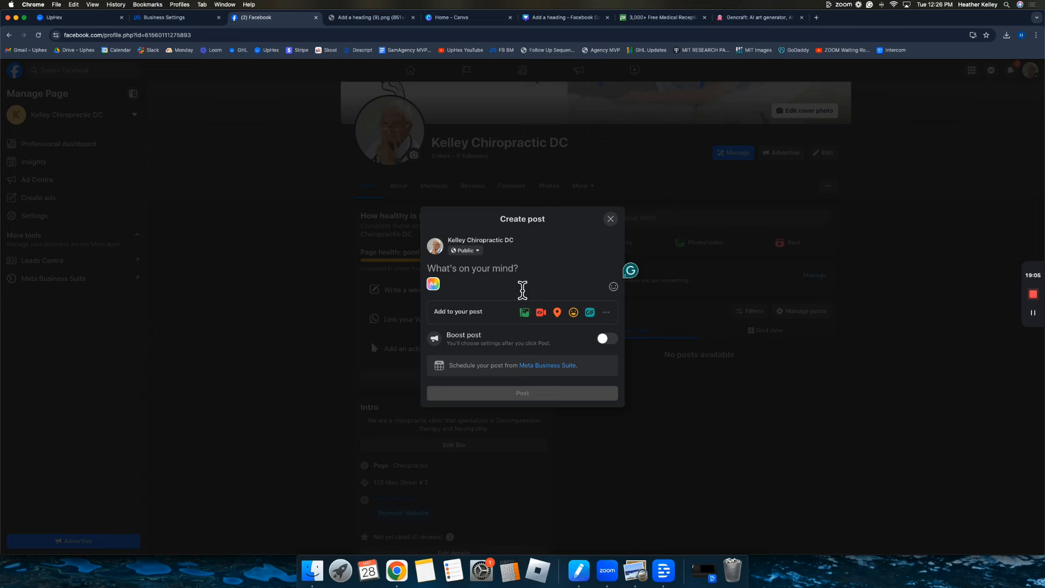
Publish the Boise welcome post with the treatment-room photo, abandoning the suggested event form.
click(524, 313)
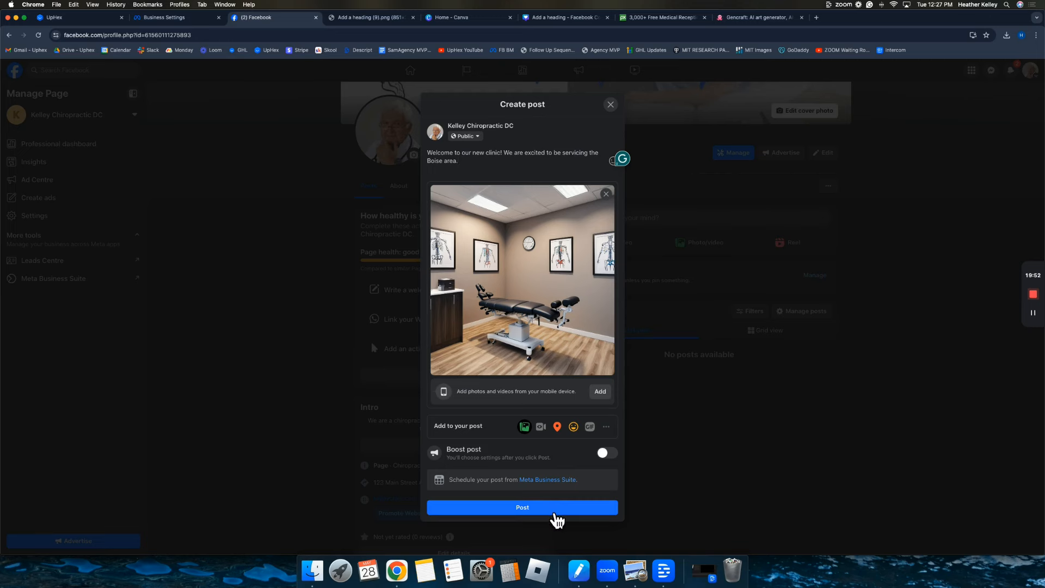
click(553, 510)
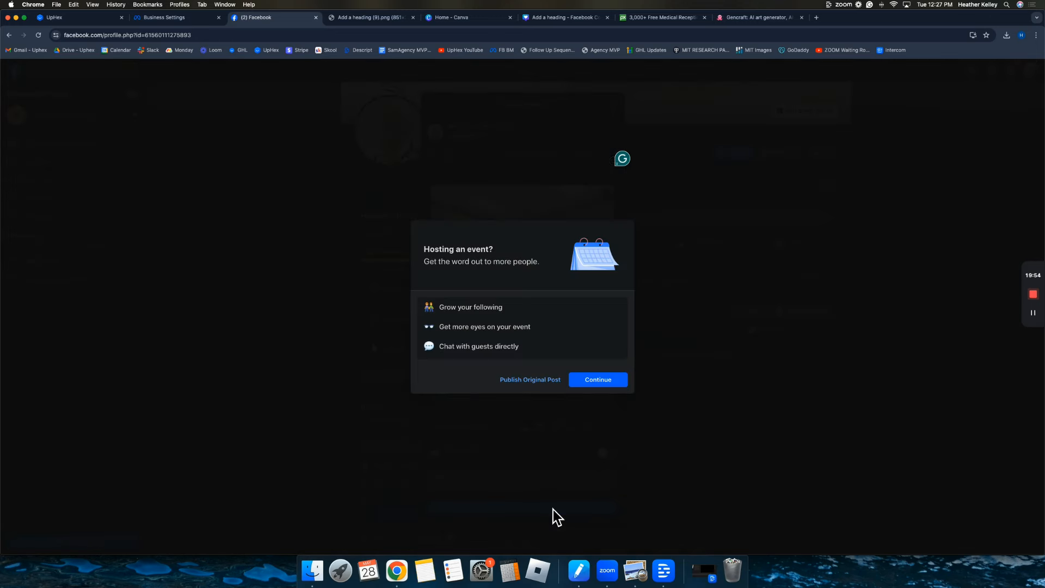
click(608, 385)
click(623, 128)
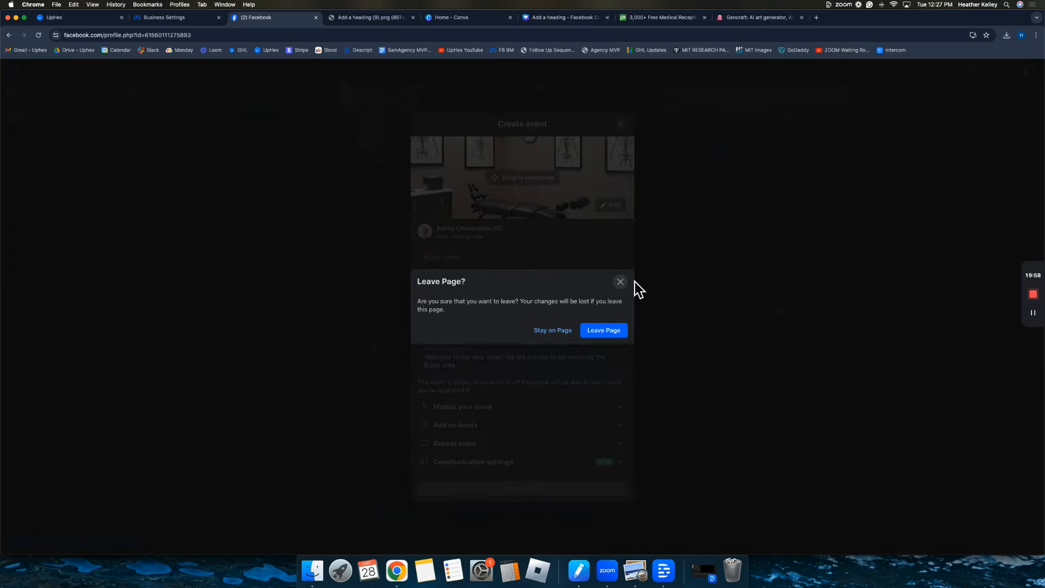
click(614, 330)
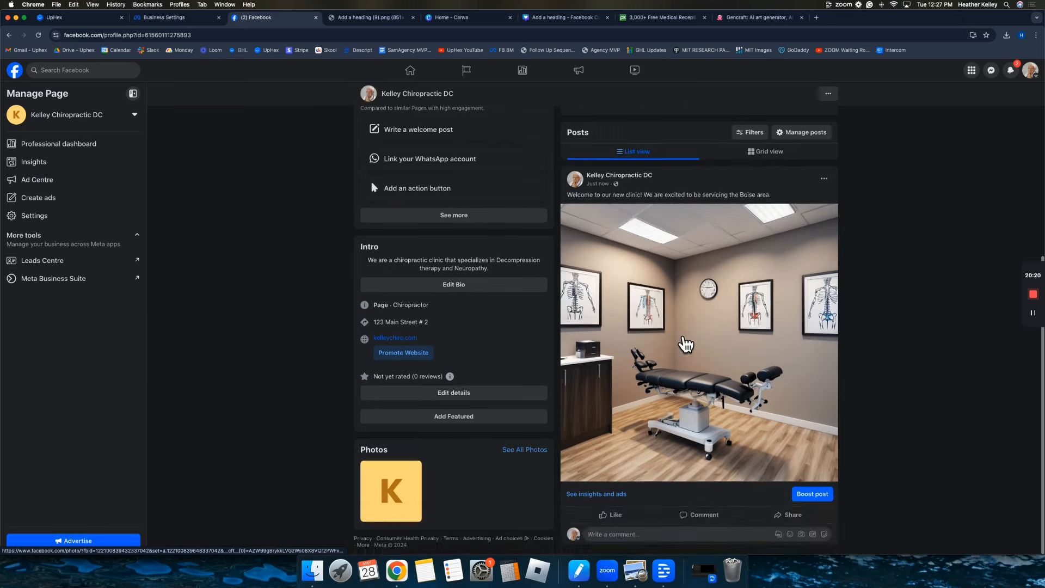
scroll(705, 324, up, 3)
scroll(707, 325, down, 2)
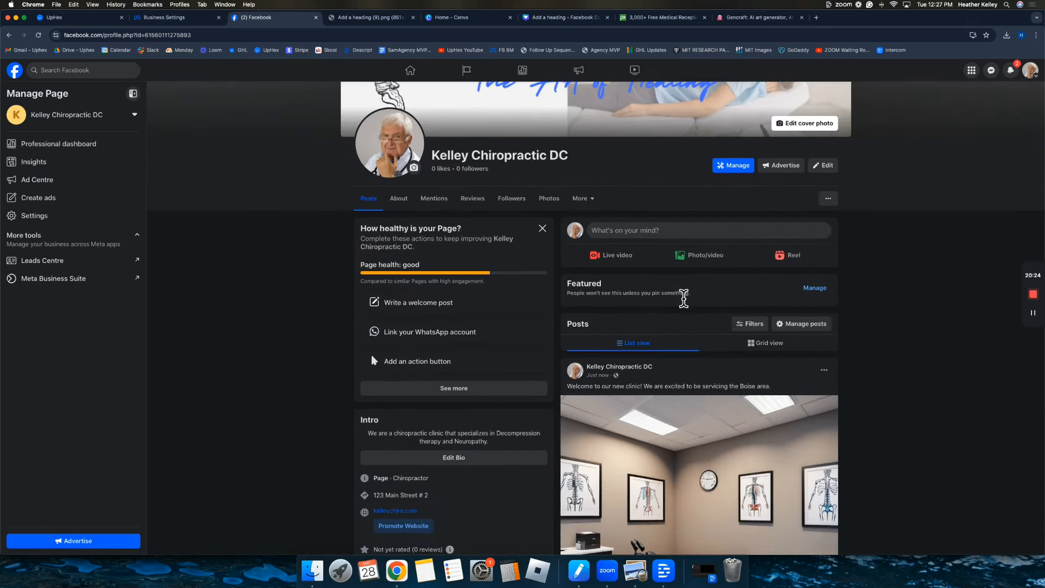
scroll(532, 232, up, 3)
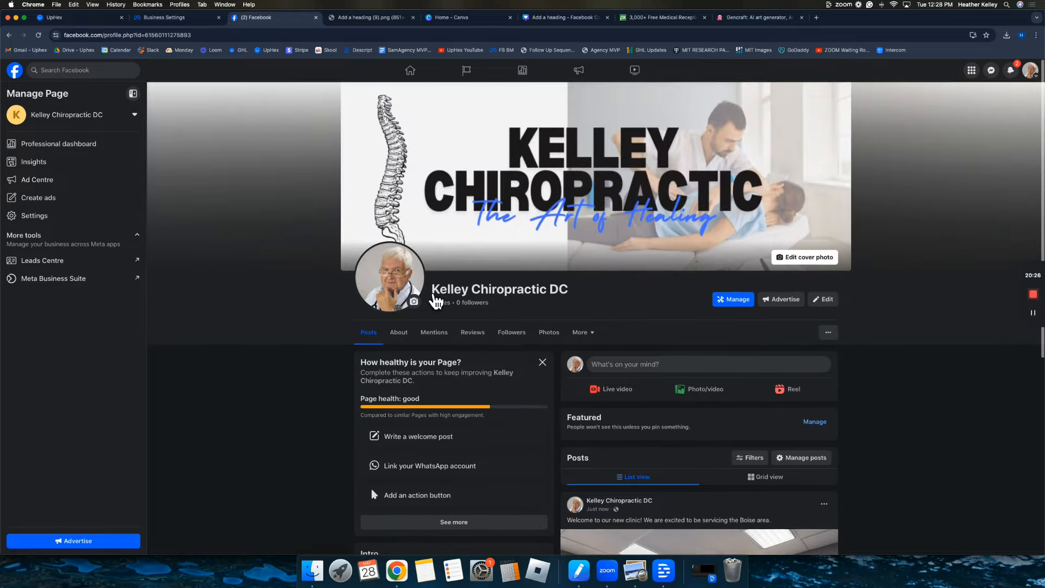
scroll(438, 396, down, 3)
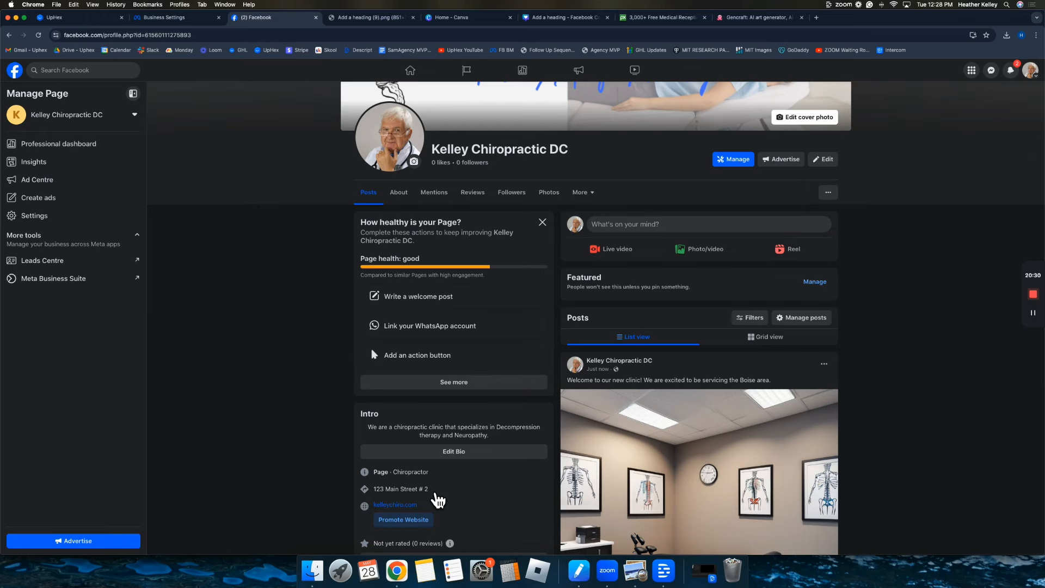
scroll(711, 306, down, 2)
scroll(774, 353, up, 4)
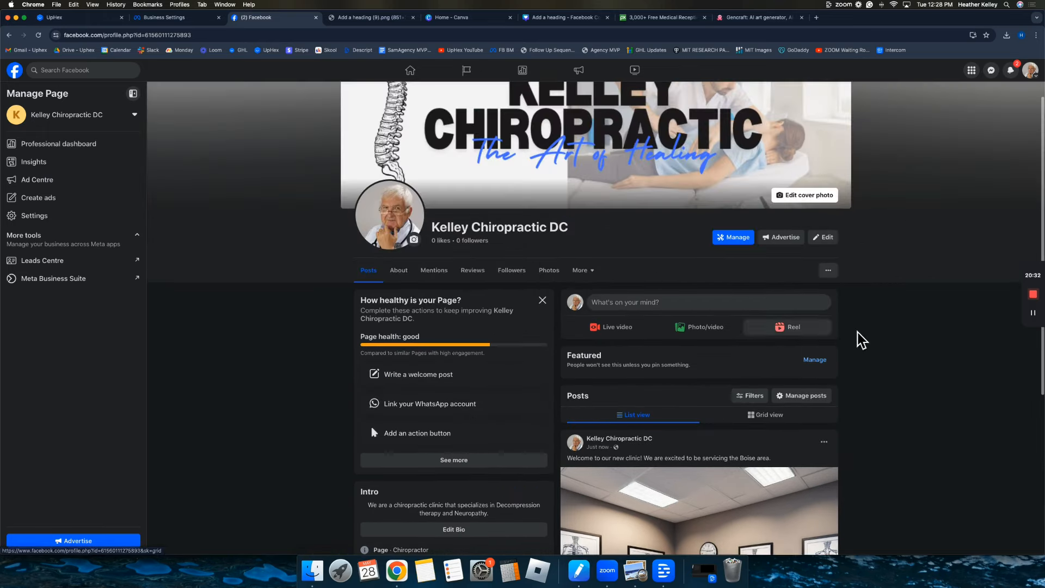